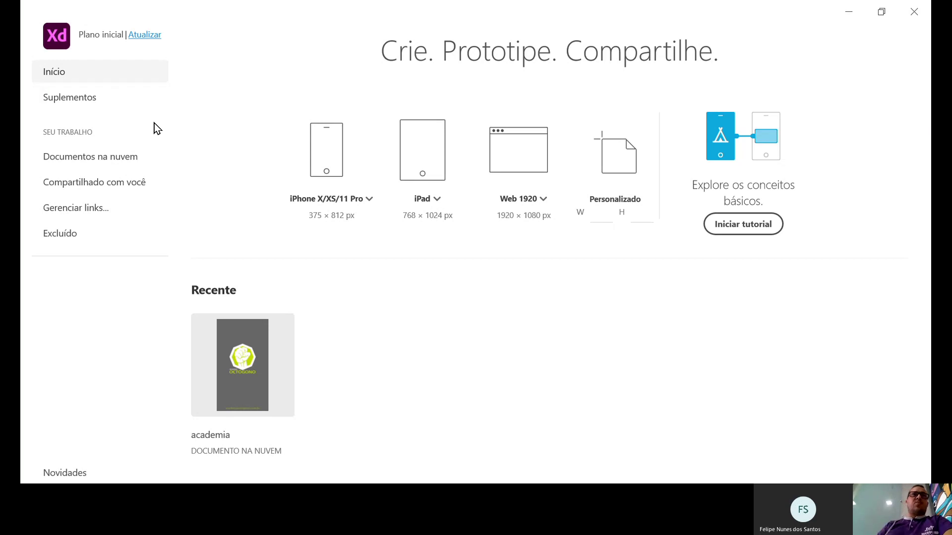
Review the available Adobe XD subscription plans, and close the plan overview
{"action": "left_click", "coordinate": [142, 35]}
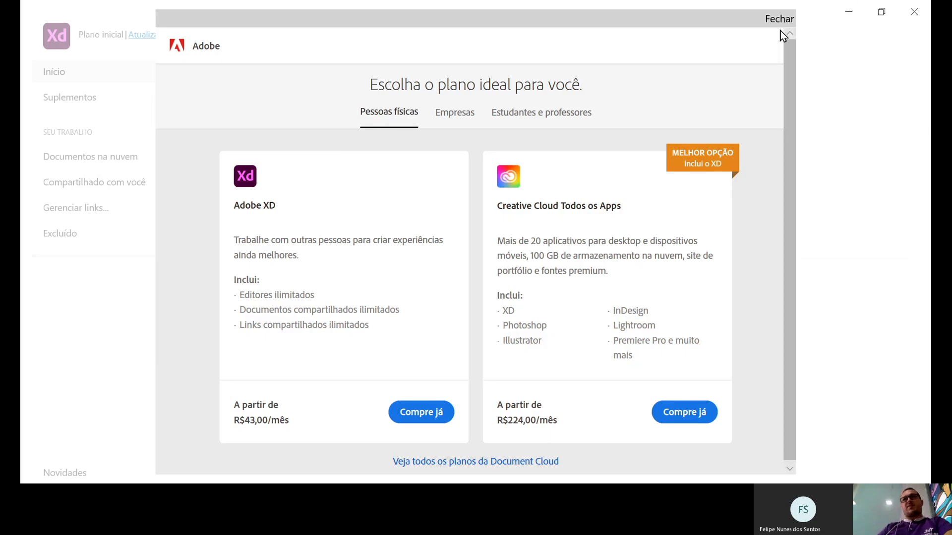
{"action": "left_click", "coordinate": [779, 19]}
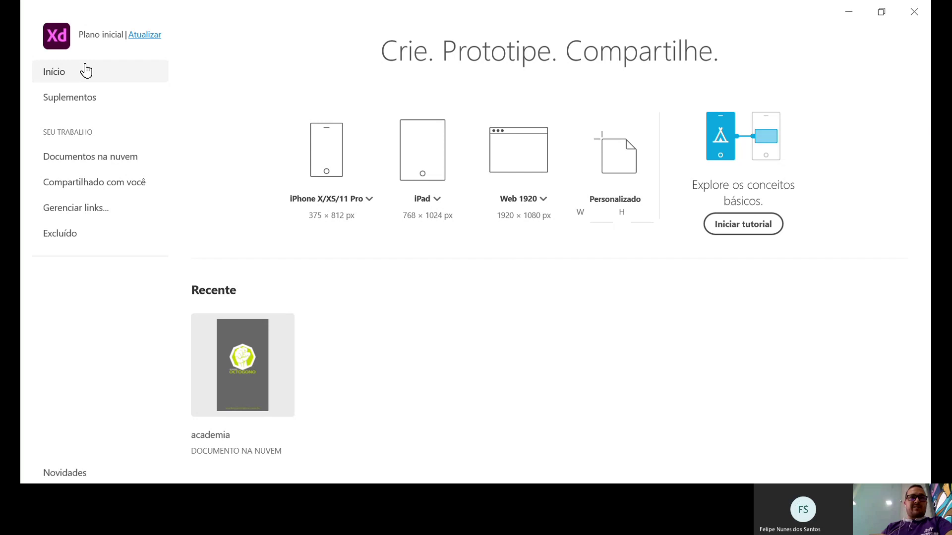
{"action": "left_click", "coordinate": [151, 35]}
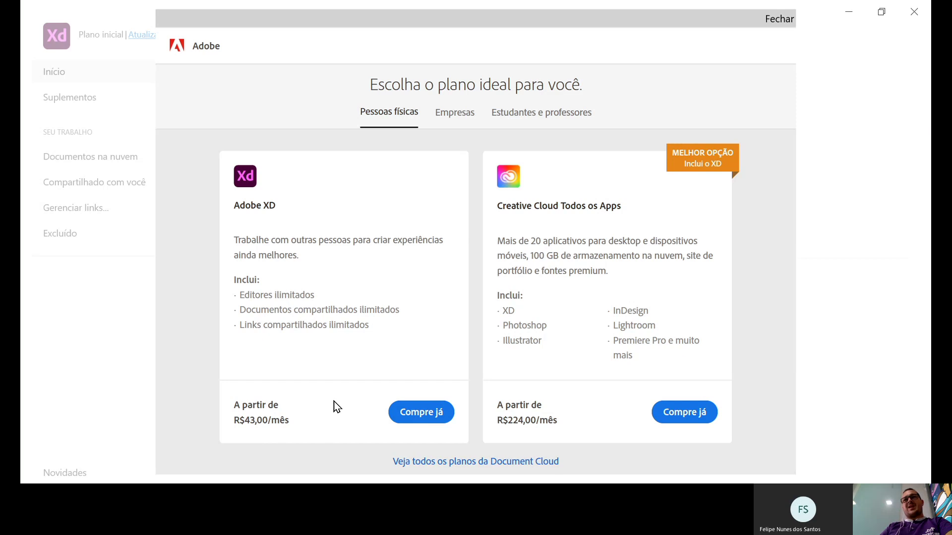
{"action": "left_click", "coordinate": [778, 21]}
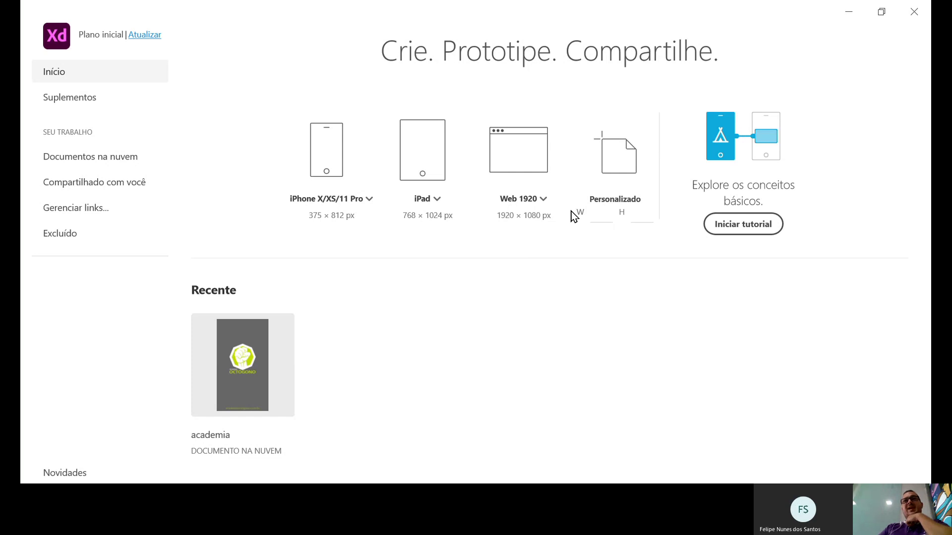
Examine the artboard size presets offered for phones, tablets and web pages
{"action": "left_click", "coordinate": [370, 199]}
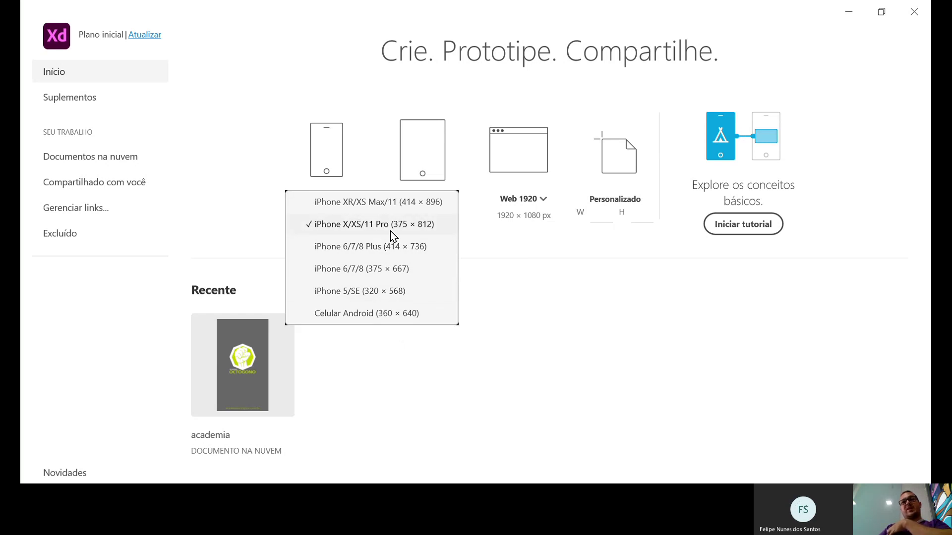
{"action": "left_click", "coordinate": [538, 325]}
{"action": "left_click", "coordinate": [438, 203]}
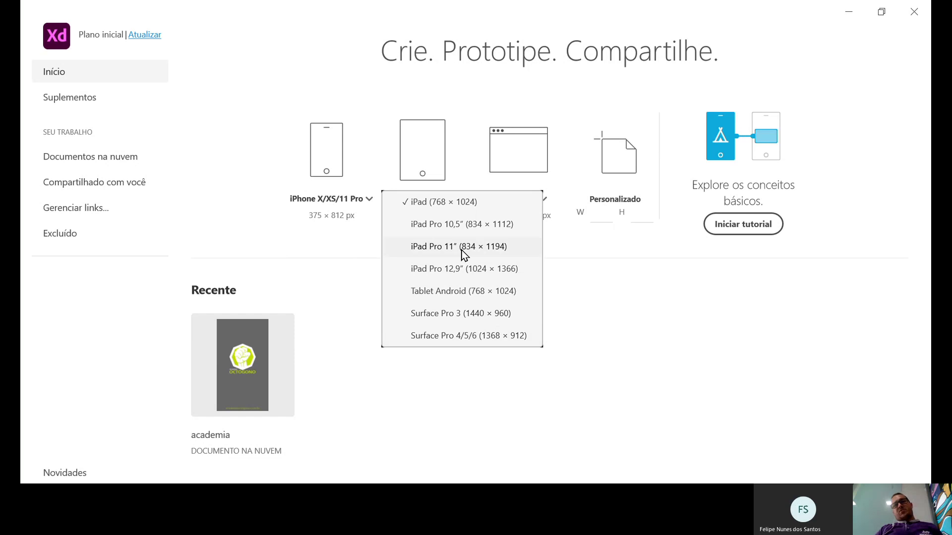
{"action": "left_click", "coordinate": [630, 319]}
{"action": "left_click", "coordinate": [541, 203]}
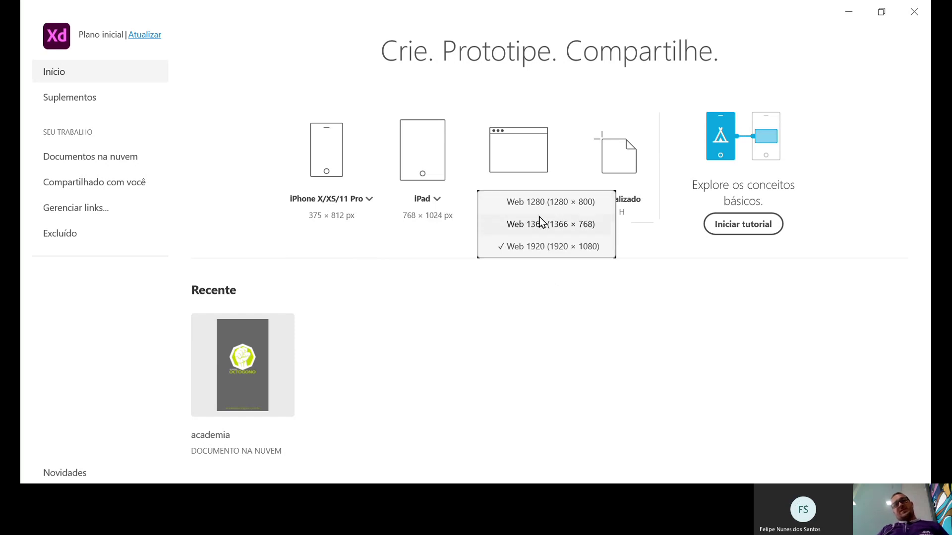
{"action": "left_click", "coordinate": [627, 298]}
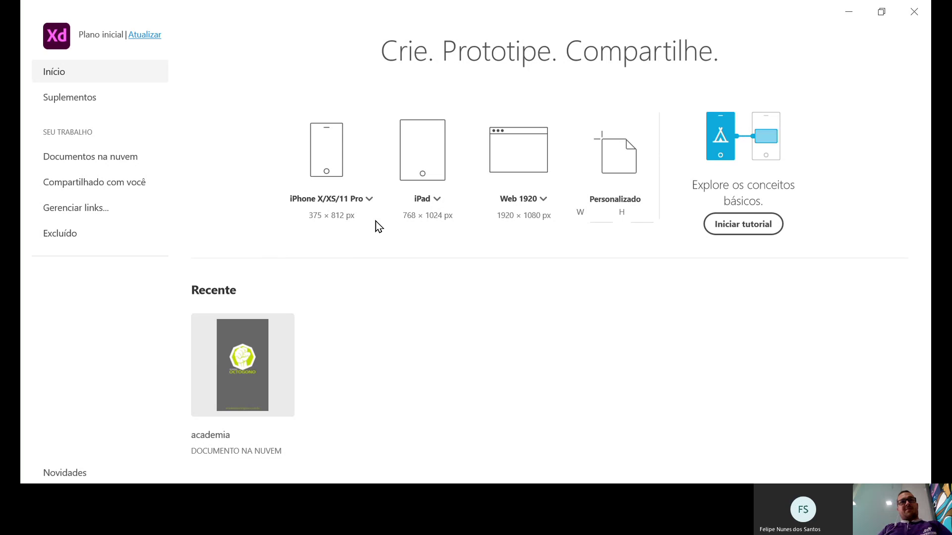
Create a new document with the Celular Android (360 × 640) artboard preset
{"action": "left_click", "coordinate": [368, 205]}
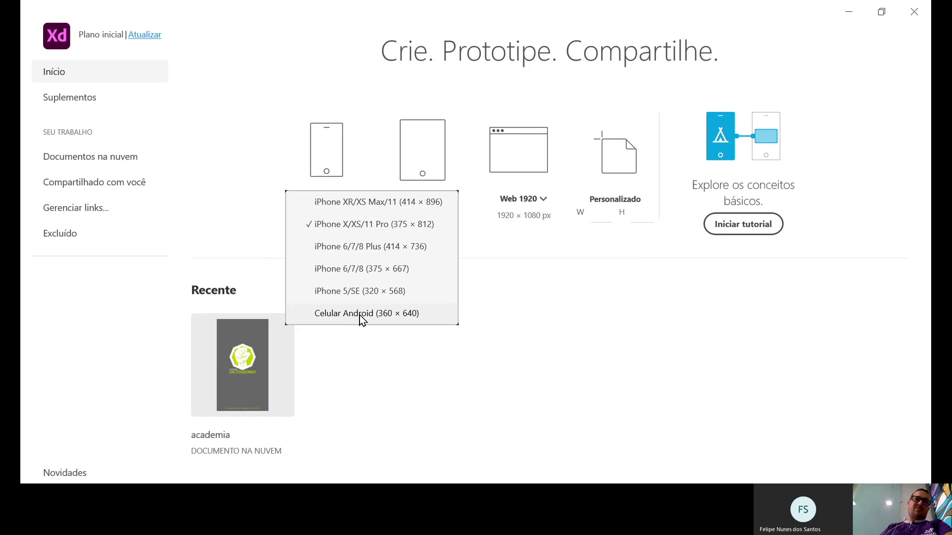
{"action": "left_click", "coordinate": [417, 378]}
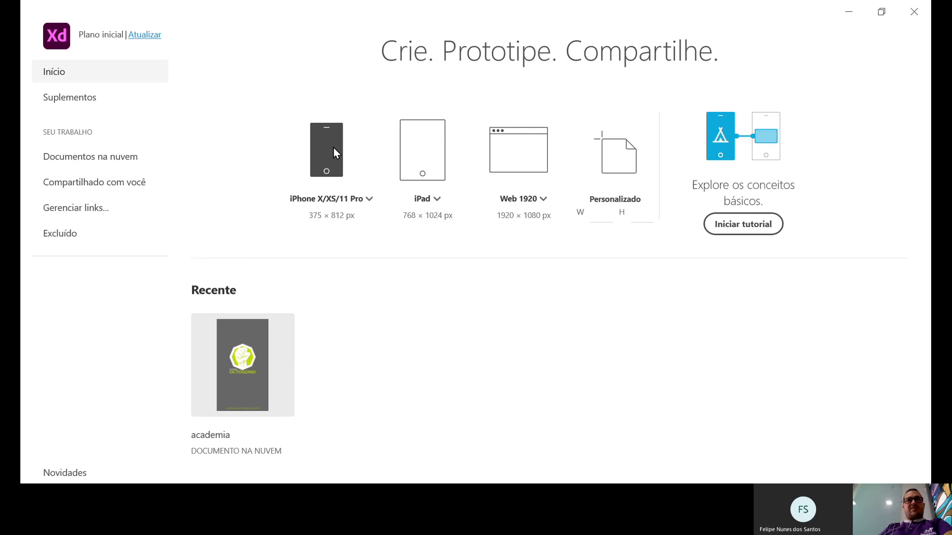
{"action": "left_click", "coordinate": [370, 199]}
{"action": "left_click", "coordinate": [361, 313]}
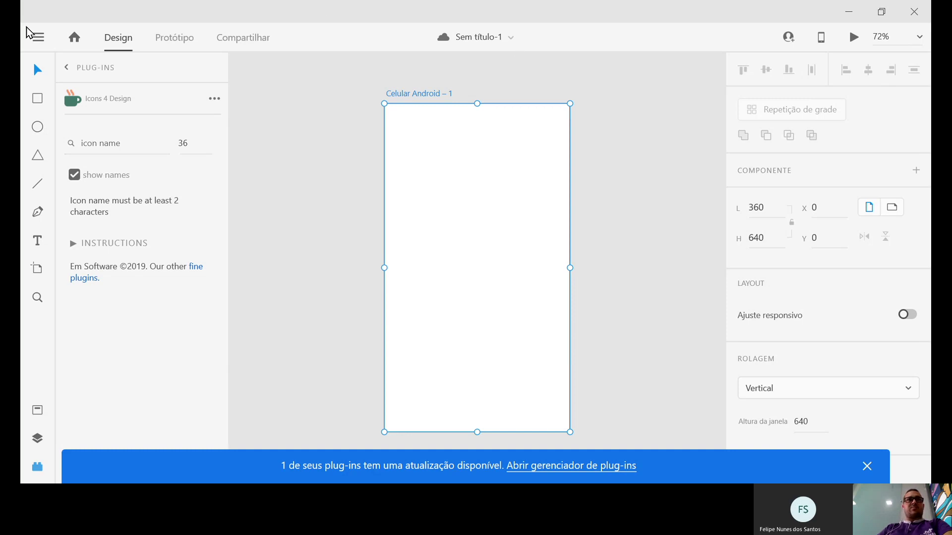
Open the recent cloud document academia.xd, and close the blank untitled document
{"action": "left_click", "coordinate": [39, 38]}
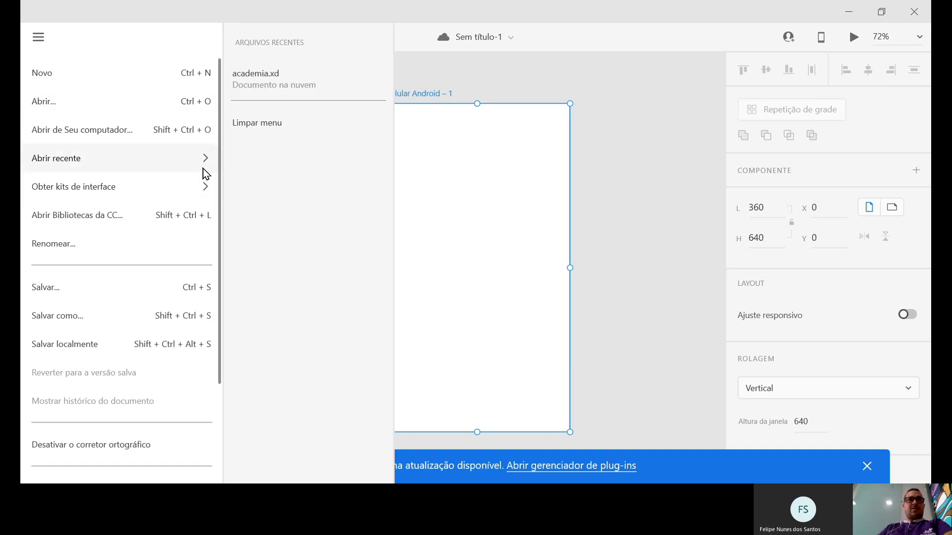
{"action": "left_click", "coordinate": [278, 82]}
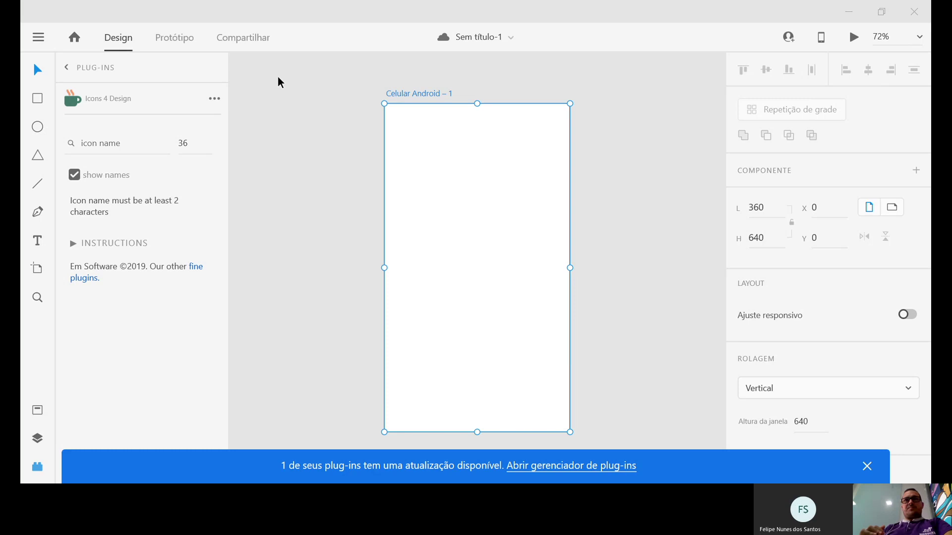
{"action": "left_click", "coordinate": [917, 16]}
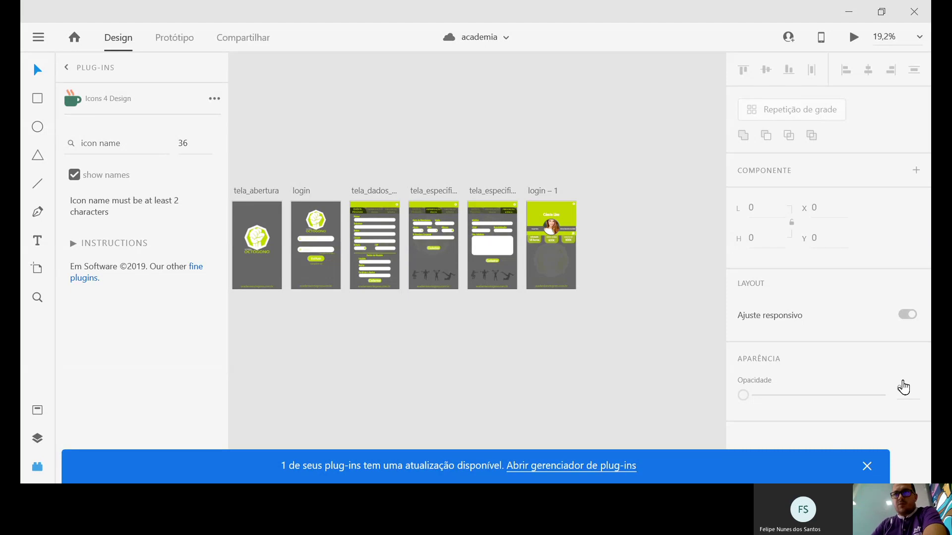
Dismiss the plug-in update notice, and hide the plug-ins list to free up the canvas
{"action": "left_click", "coordinate": [867, 467]}
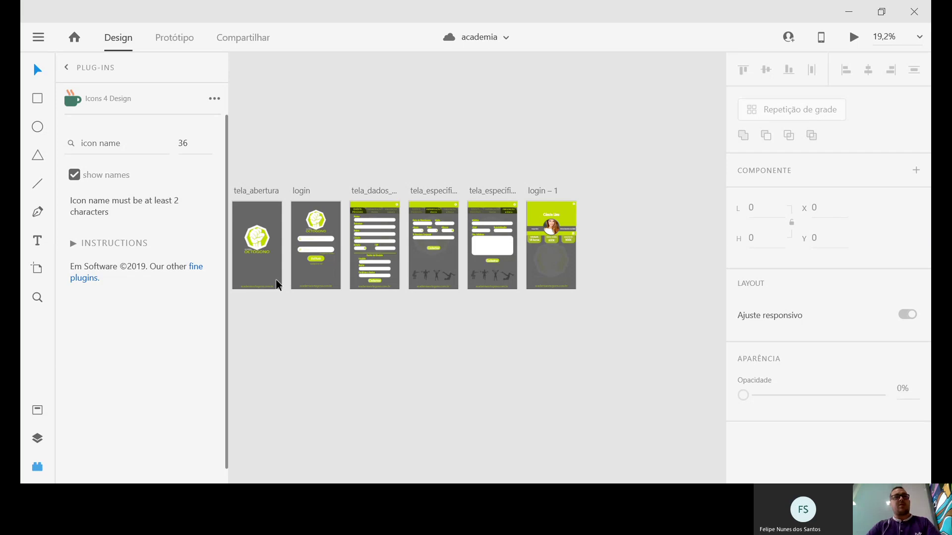
{"action": "scroll", "coordinate": [230, 253], "scroll_direction": "up", "scroll_amount": 6}
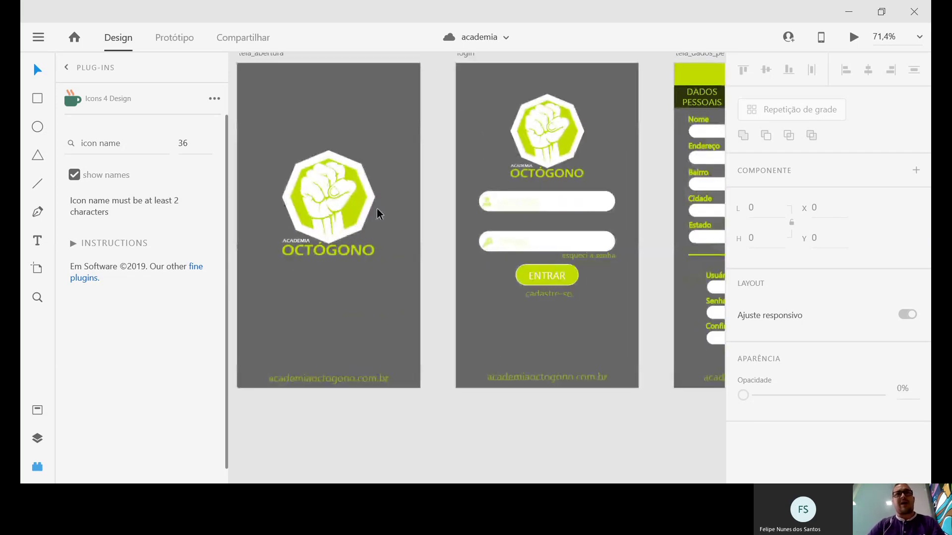
{"action": "scroll", "coordinate": [377, 214], "scroll_direction": "down", "scroll_amount": 1}
{"action": "scroll", "coordinate": [240, 99], "scroll_direction": "up", "scroll_amount": 1}
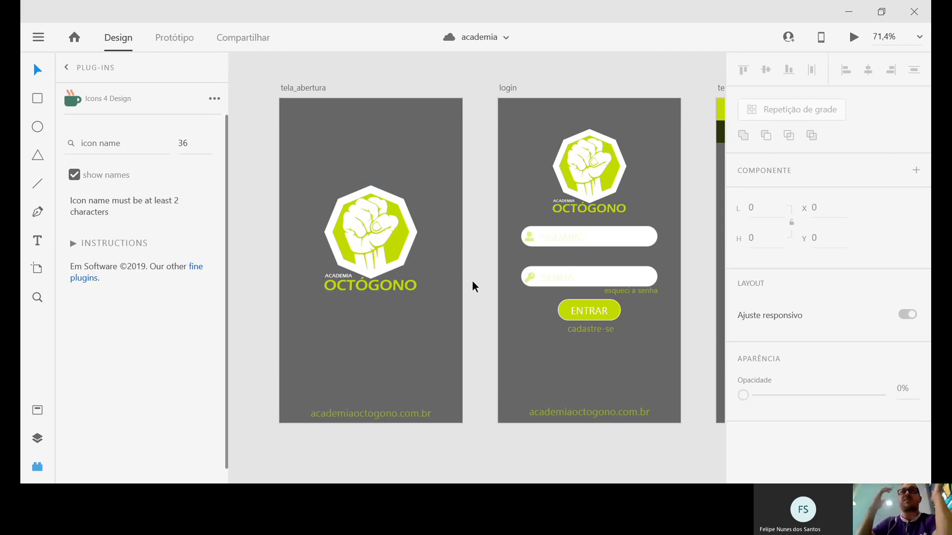
{"action": "left_click", "coordinate": [68, 69]}
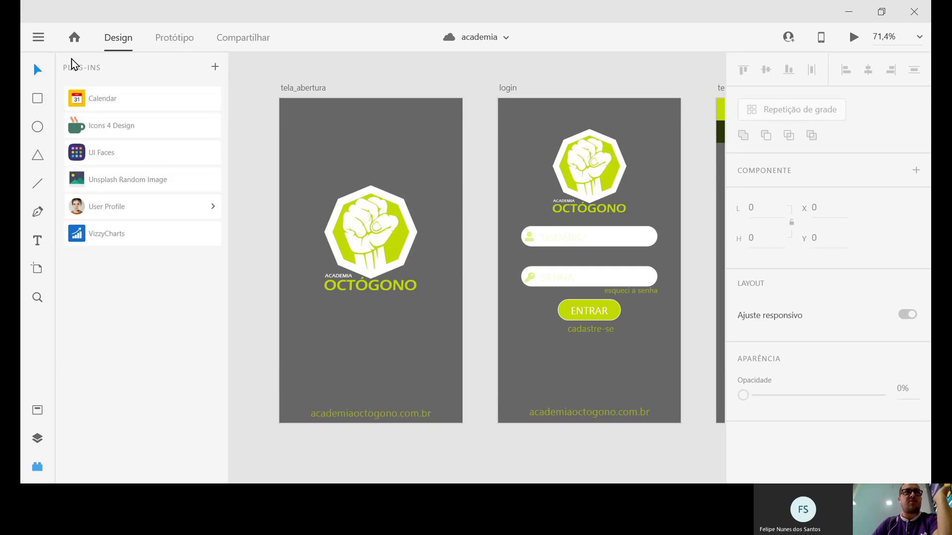
{"action": "left_click", "coordinate": [43, 471]}
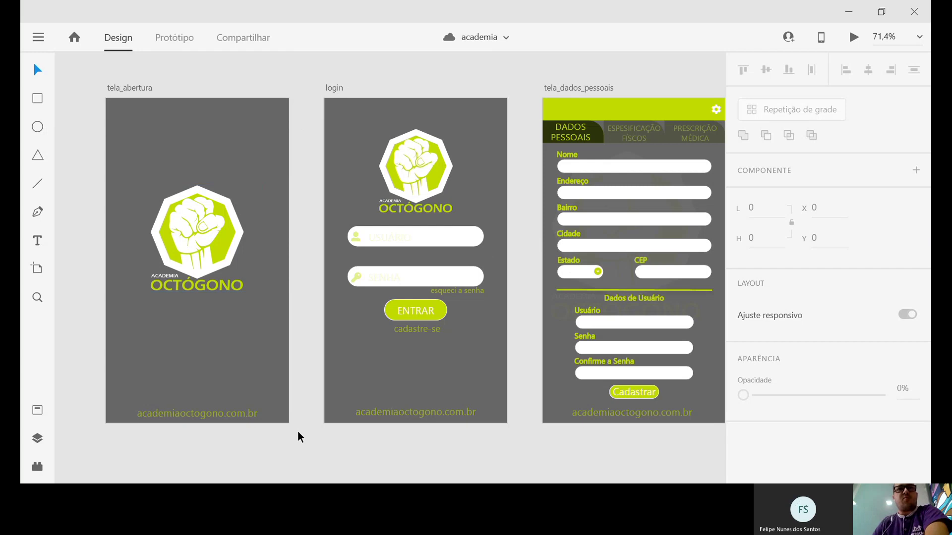
Examine the gym app's opening, login, personal data, physical specification and medical prescription screens, including the logo groups on the first two
{"action": "left_click", "coordinate": [197, 273]}
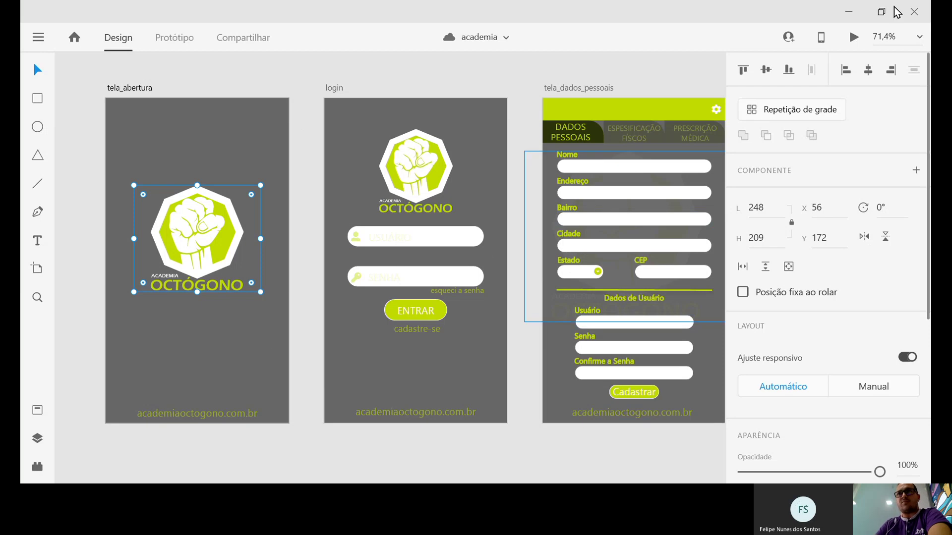
{"action": "scroll", "coordinate": [807, 289], "scroll_direction": "down", "scroll_amount": 5}
{"action": "scroll", "coordinate": [809, 290], "scroll_direction": "up", "scroll_amount": 5}
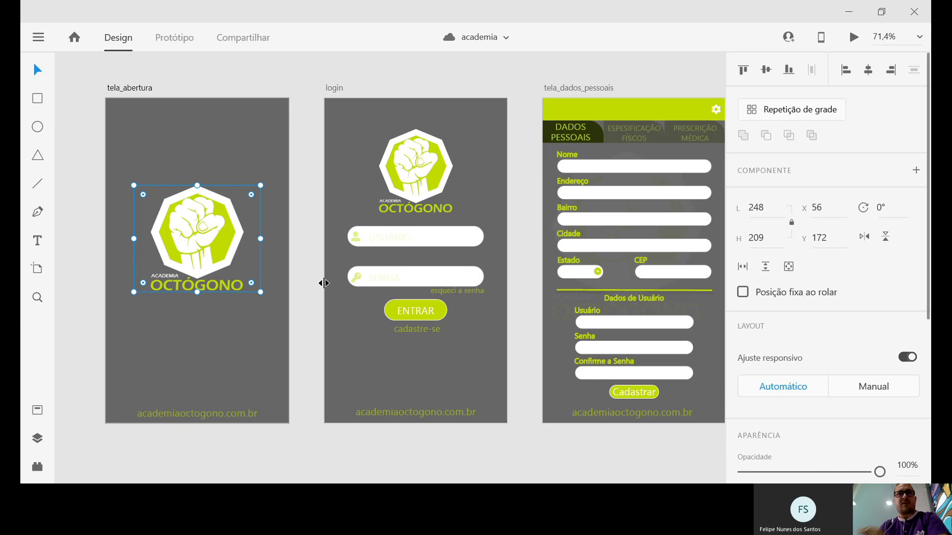
{"action": "scroll", "coordinate": [240, 250], "scroll_direction": "right", "scroll_amount": 2}
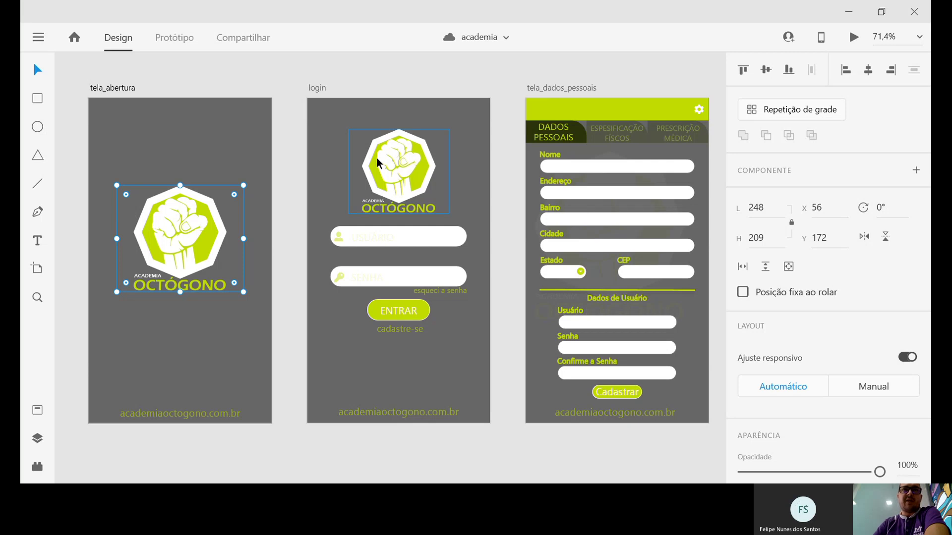
{"action": "left_click", "coordinate": [391, 177]}
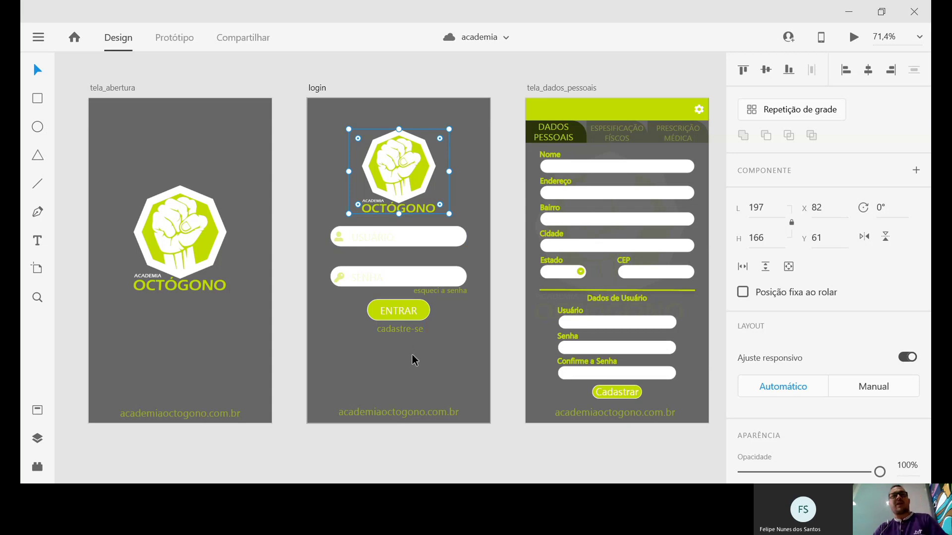
{"action": "scroll", "coordinate": [534, 314], "scroll_direction": "right", "scroll_amount": 5}
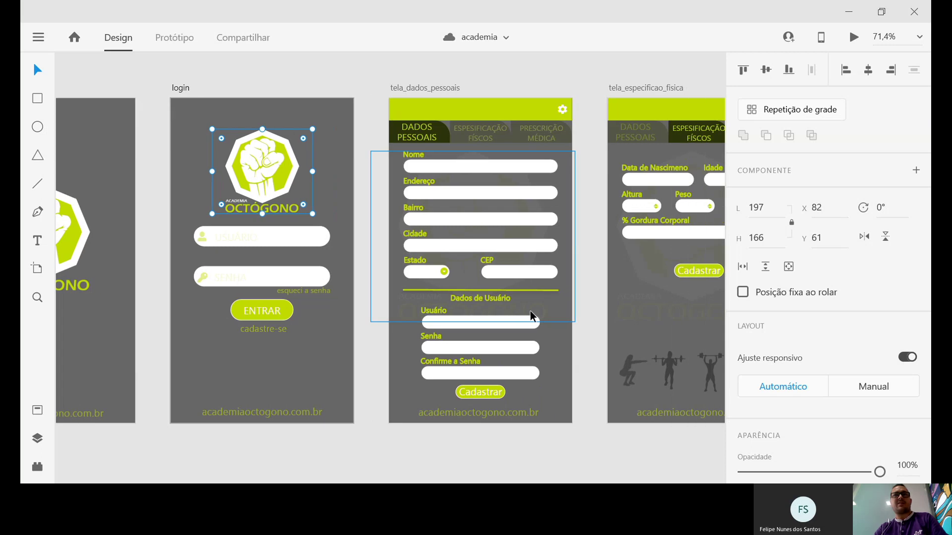
{"action": "scroll", "coordinate": [538, 263], "scroll_direction": "right", "scroll_amount": 1}
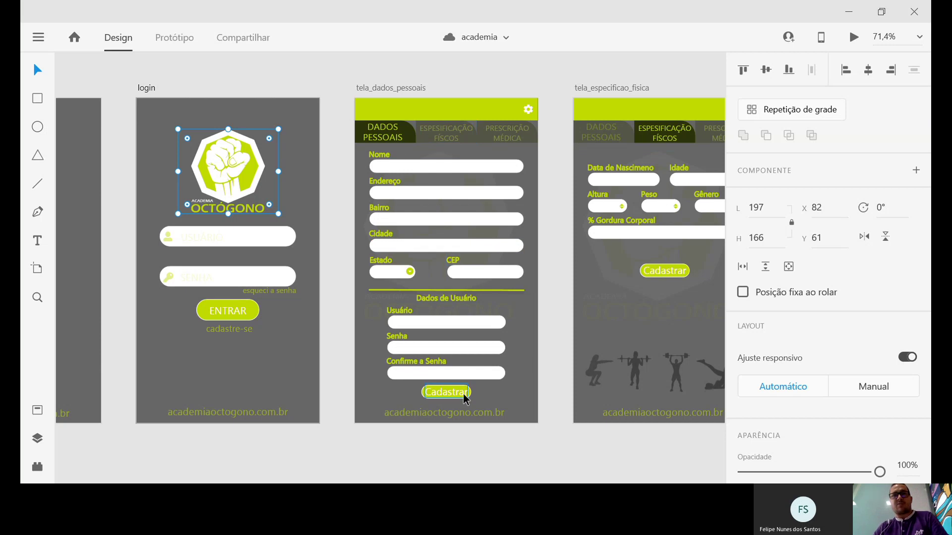
{"action": "scroll", "coordinate": [542, 361], "scroll_direction": "right", "scroll_amount": 1}
{"action": "scroll", "coordinate": [542, 360], "scroll_direction": "right", "scroll_amount": 3}
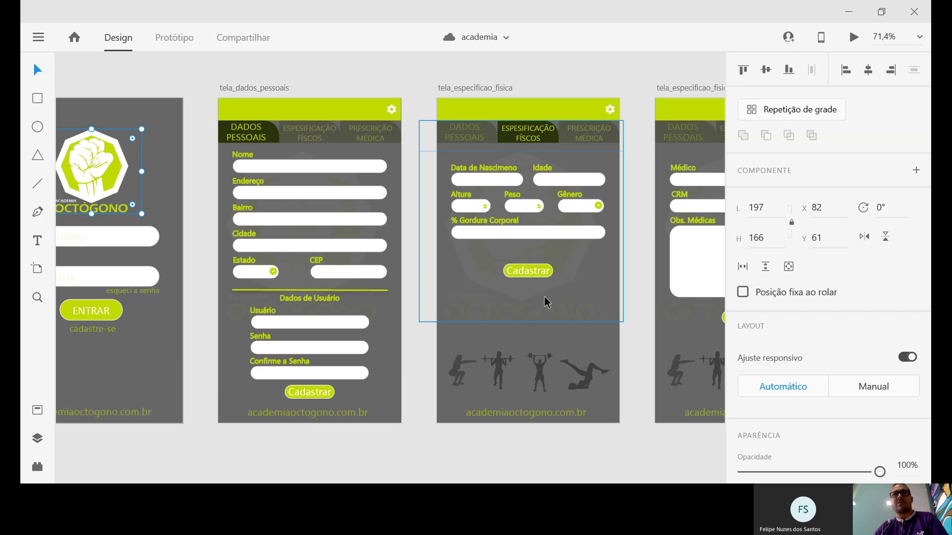
{"action": "scroll", "coordinate": [525, 245], "scroll_direction": "right", "scroll_amount": 10}
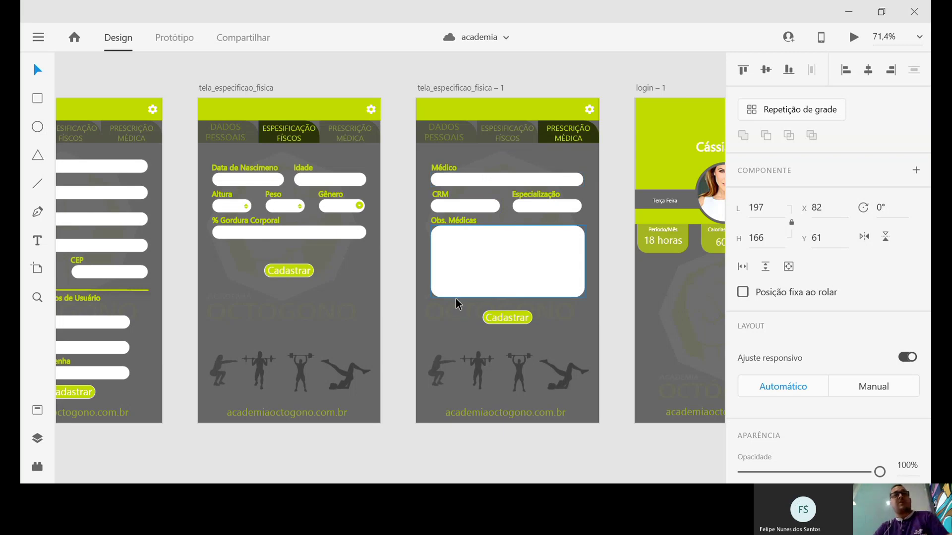
{"action": "scroll", "coordinate": [456, 297], "scroll_direction": "left", "scroll_amount": 10}
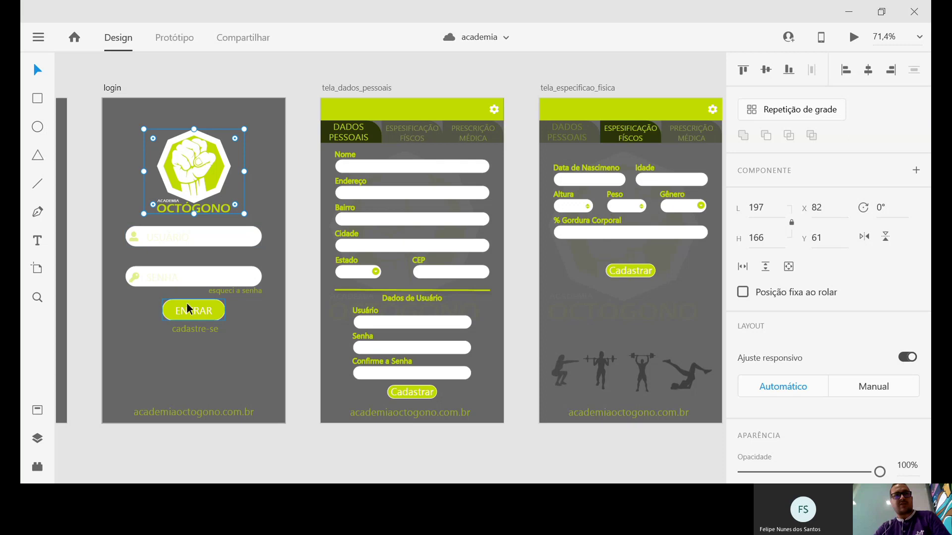
{"action": "scroll", "coordinate": [442, 336], "scroll_direction": "right", "scroll_amount": 15}
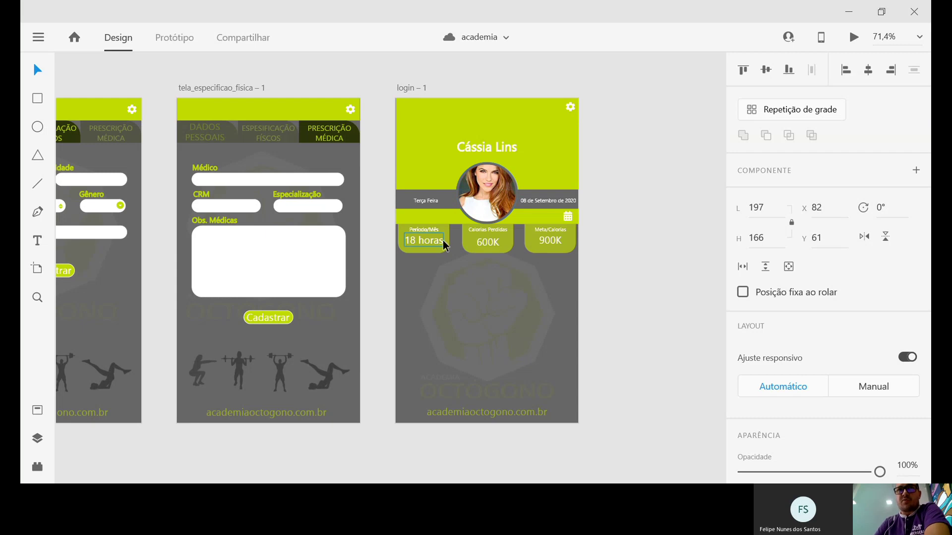
On the login – 1 artboard, move the green header rectangle to about X 180, Y -34 and the green band to about X -24, Y 146
{"action": "left_click", "coordinate": [508, 124]}
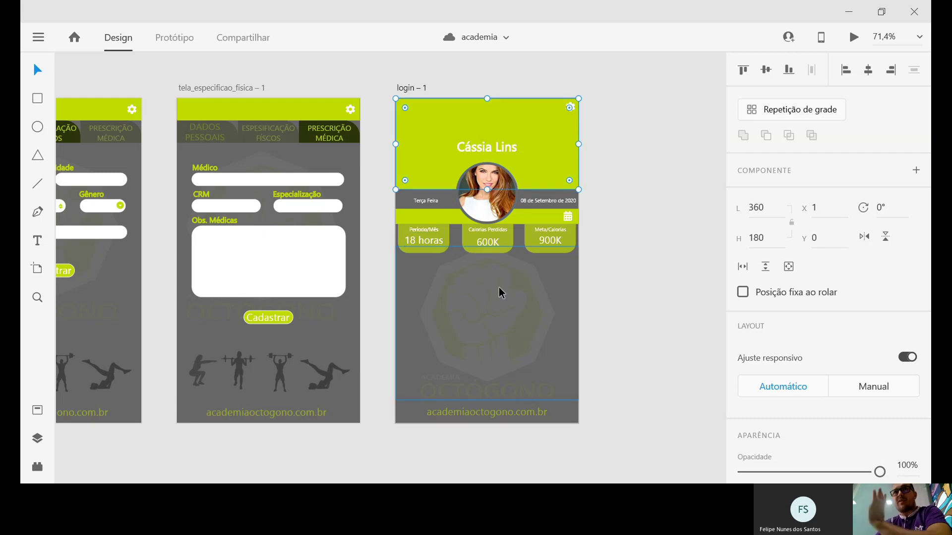
{"action": "scroll", "coordinate": [447, 263], "scroll_direction": "up", "scroll_amount": 3}
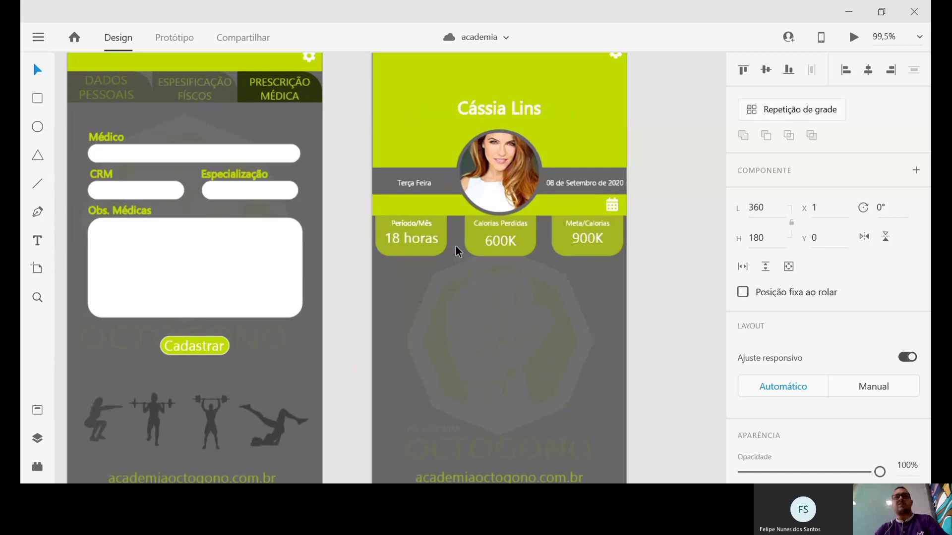
{"action": "scroll", "coordinate": [501, 257], "scroll_direction": "down", "scroll_amount": 3}
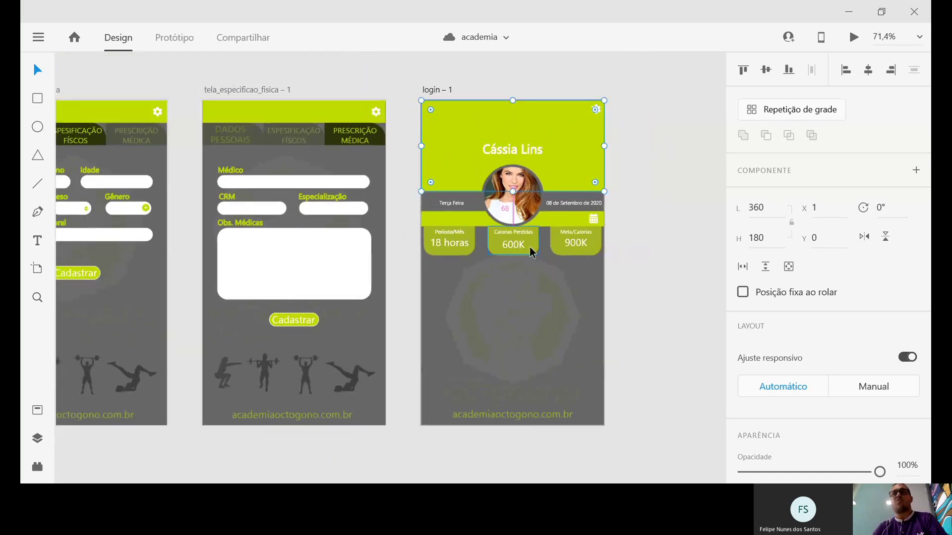
{"action": "scroll", "coordinate": [529, 253], "scroll_direction": "up", "scroll_amount": 2}
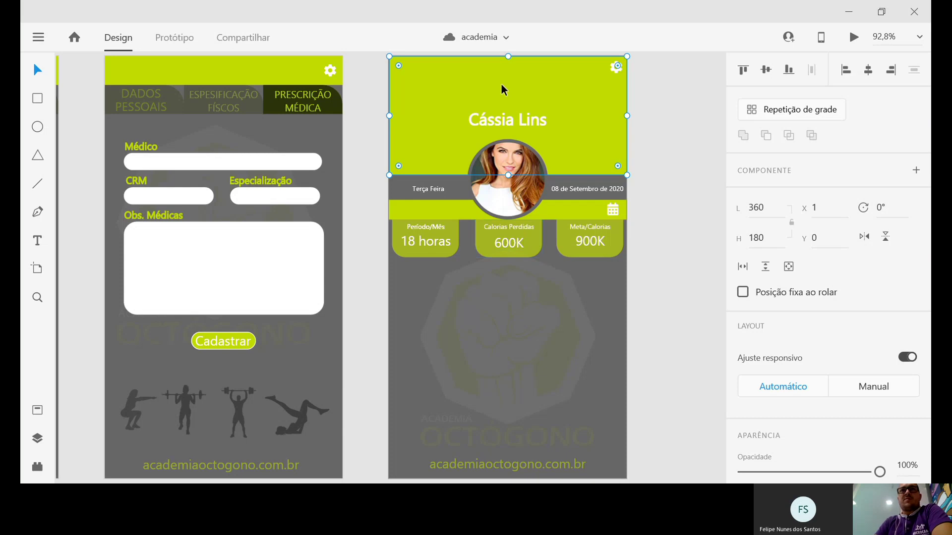
{"action": "left_click_drag", "start_coordinate": [501, 84], "coordinate": [619, 62]}
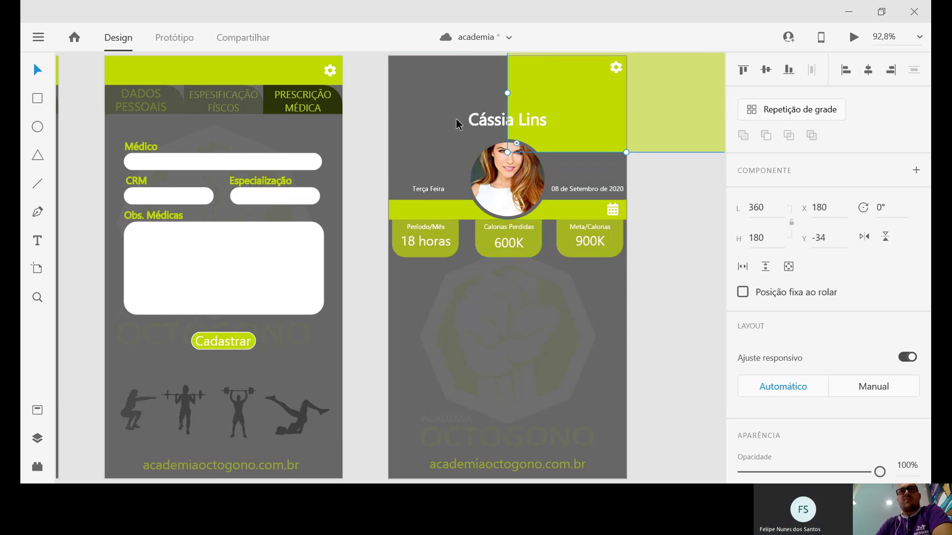
{"action": "left_click_drag", "start_coordinate": [442, 208], "coordinate": [425, 157]}
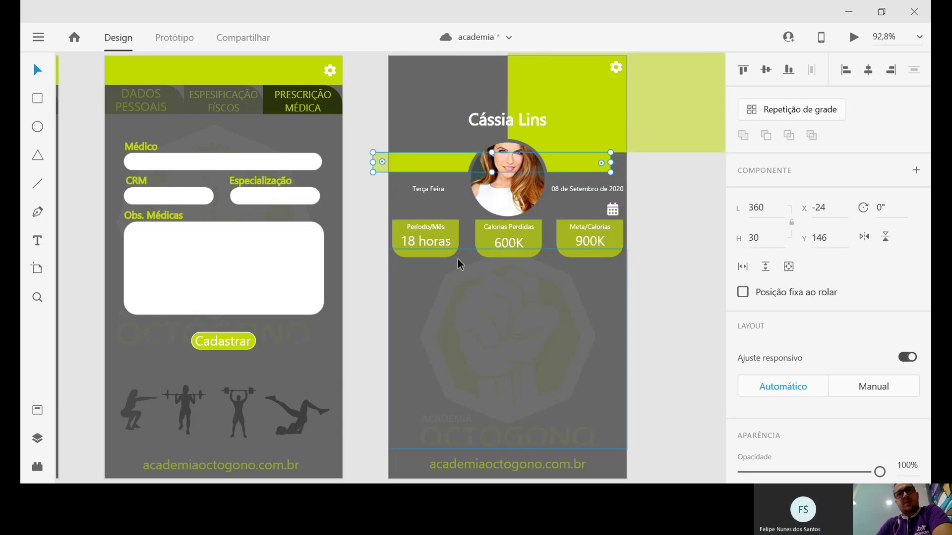
Move the green card behind "18 horas" to about X 20, Y 320, and undo the card, band and header moves
{"action": "left_click_drag", "start_coordinate": [447, 254], "coordinate": [451, 415]}
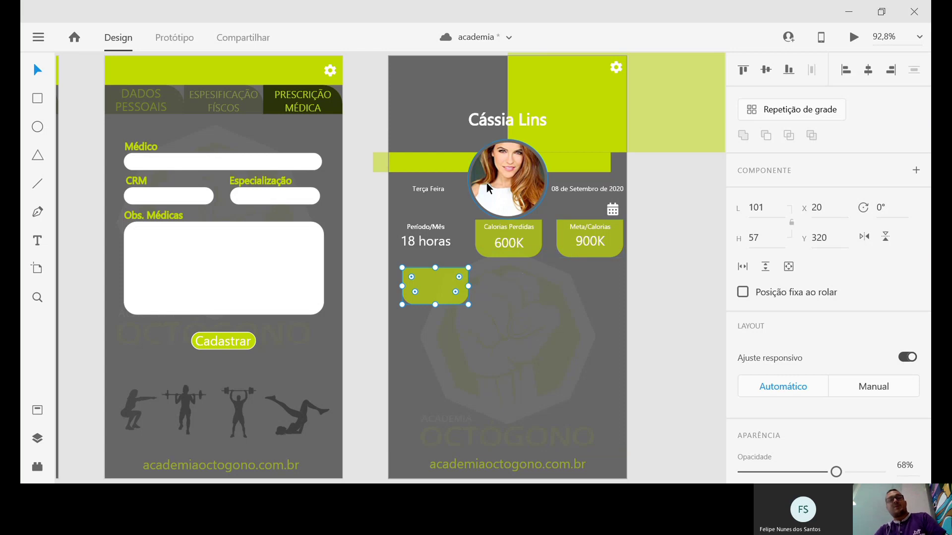
{"action": "key", "text": "ctrl+z"}
{"action": "key", "text": "ctrl+z"}
{"action": "key", "text": "ctrl+z"}
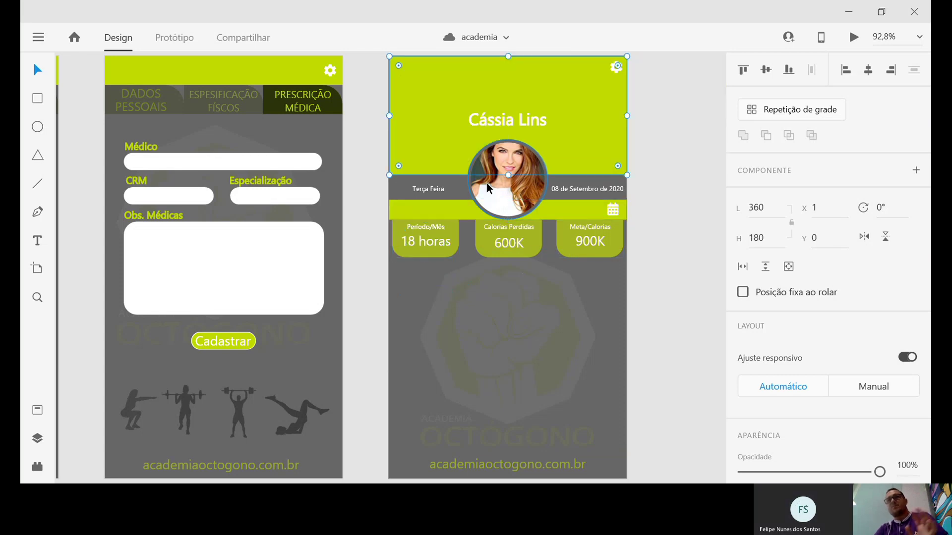
{"action": "left_click", "coordinate": [712, 240]}
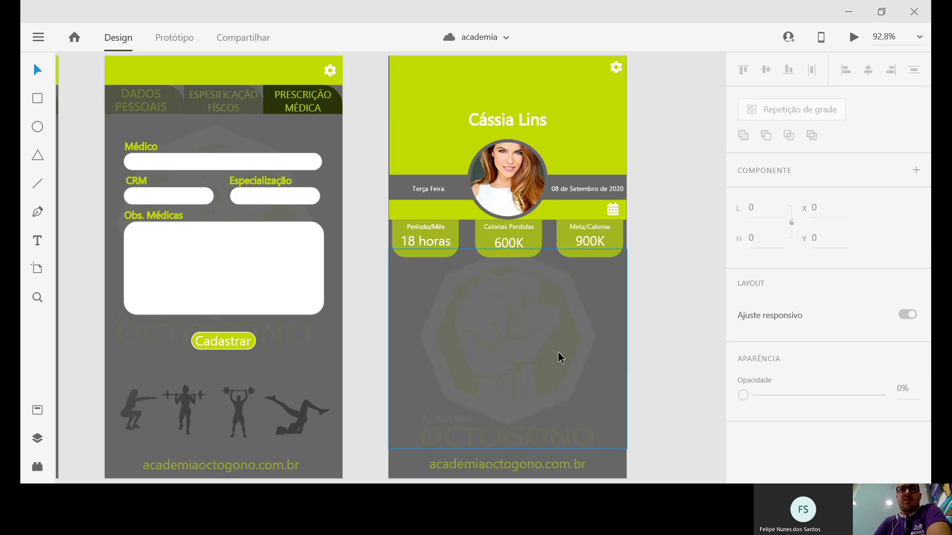
Try moving the faded Octógono watermark and raising its opacity to 100%, undoing each change
{"action": "left_click_drag", "start_coordinate": [557, 352], "coordinate": [516, 340]}
{"action": "key", "text": "ctrl+z"}
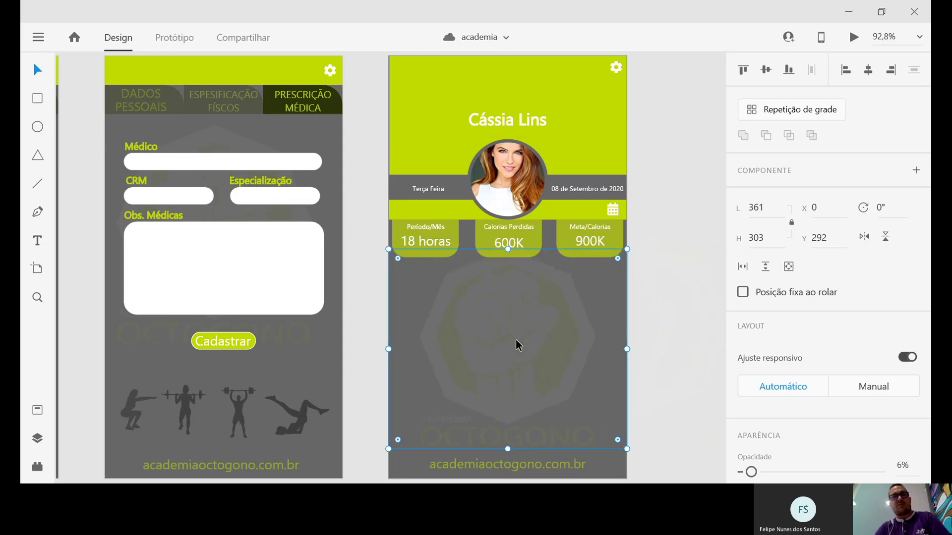
{"action": "scroll", "coordinate": [862, 317], "scroll_direction": "down", "scroll_amount": 1}
{"action": "scroll", "coordinate": [861, 318], "scroll_direction": "down", "scroll_amount": 3}
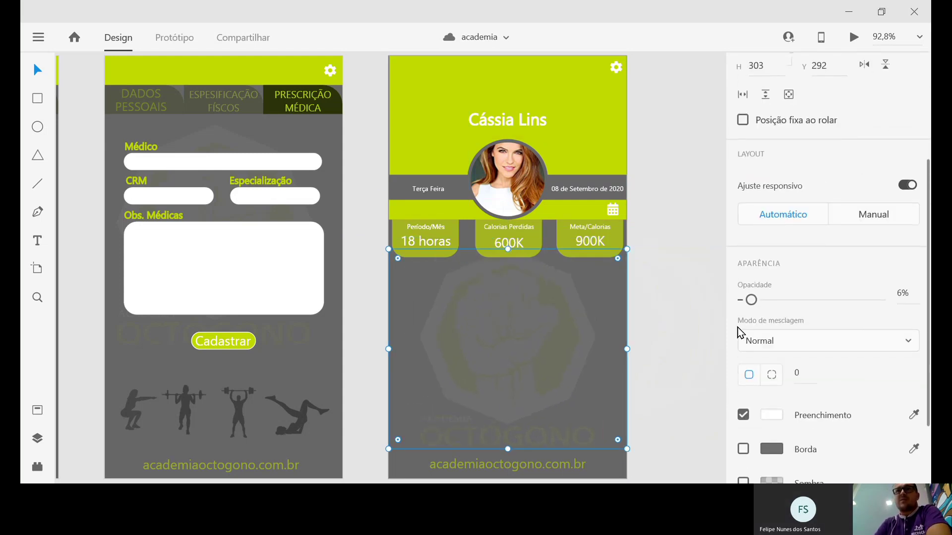
{"action": "left_click_drag", "start_coordinate": [750, 300], "coordinate": [915, 294]}
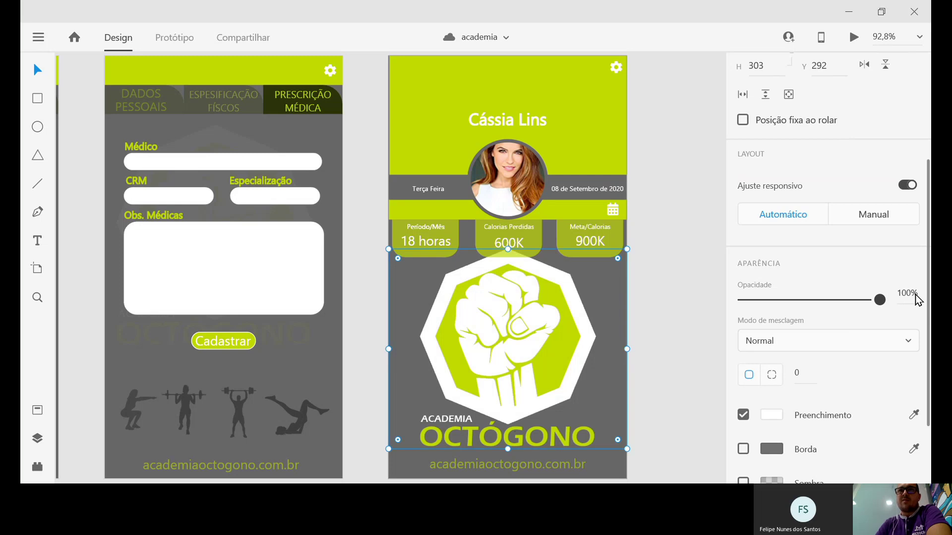
{"action": "key", "text": "ctrl+z"}
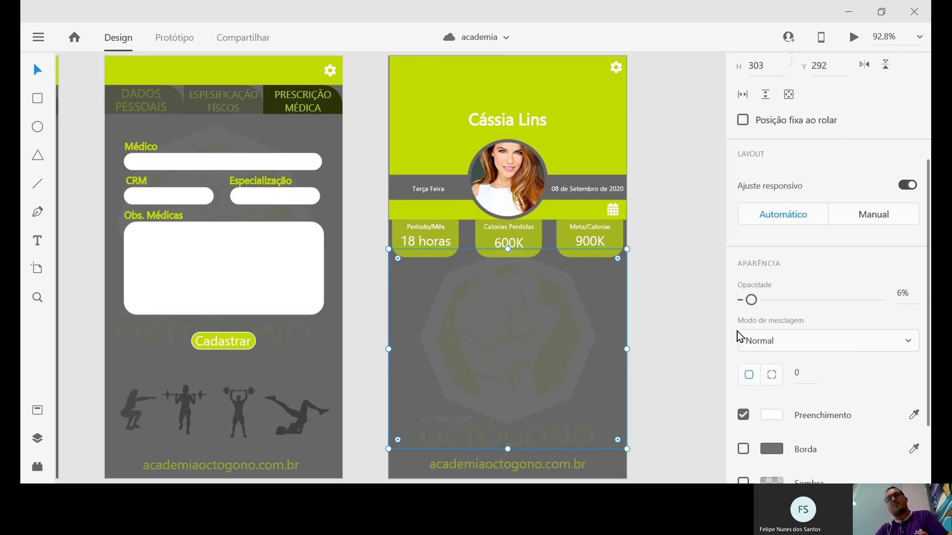
{"action": "left_click", "coordinate": [679, 333]}
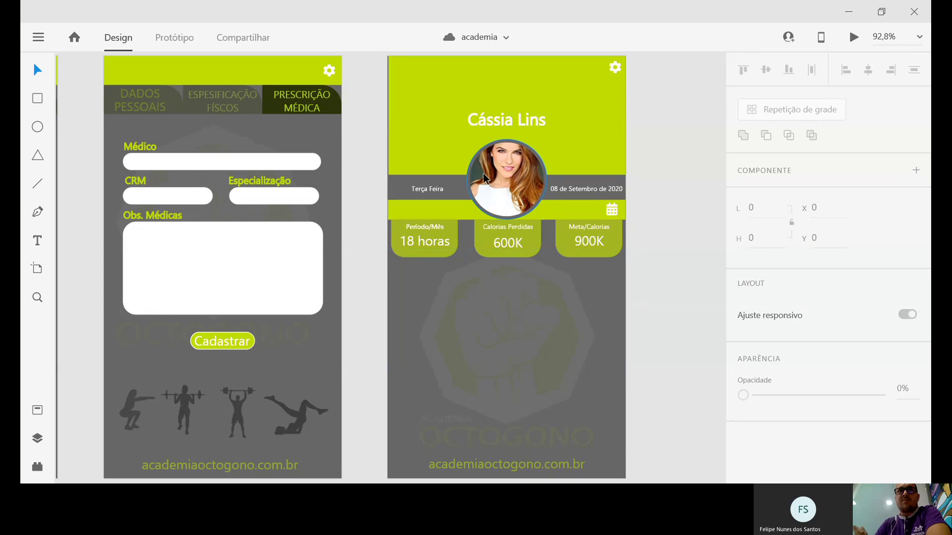
Shift the circular profile photo to about X 110, Y 123, and return it to X 119, Y 126
{"action": "left_click", "coordinate": [546, 175]}
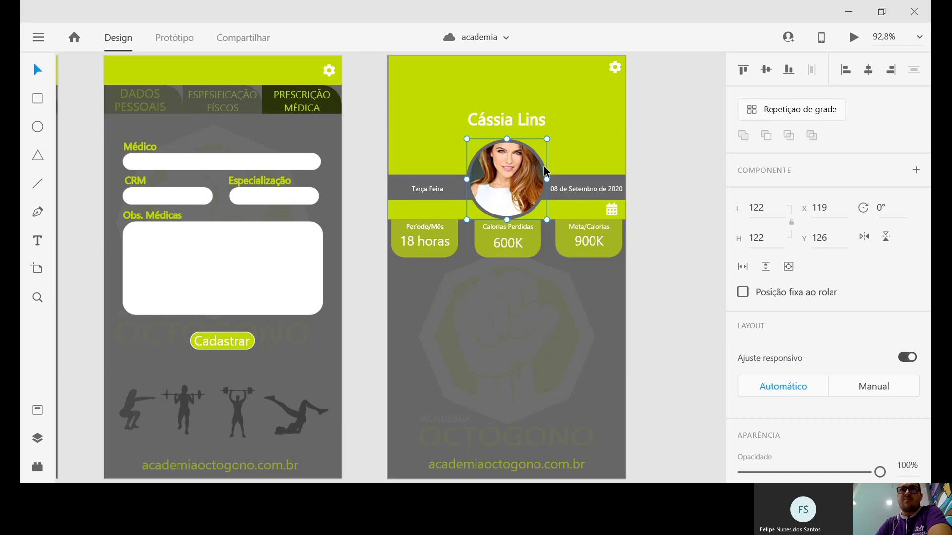
{"action": "mouse_move", "coordinate": [544, 167]}
{"action": "left_mouse_down"}
{"action": "mouse_move", "coordinate": [580, 159]}
{"action": "mouse_move", "coordinate": [540, 164]}
{"action": "left_mouse_up"}
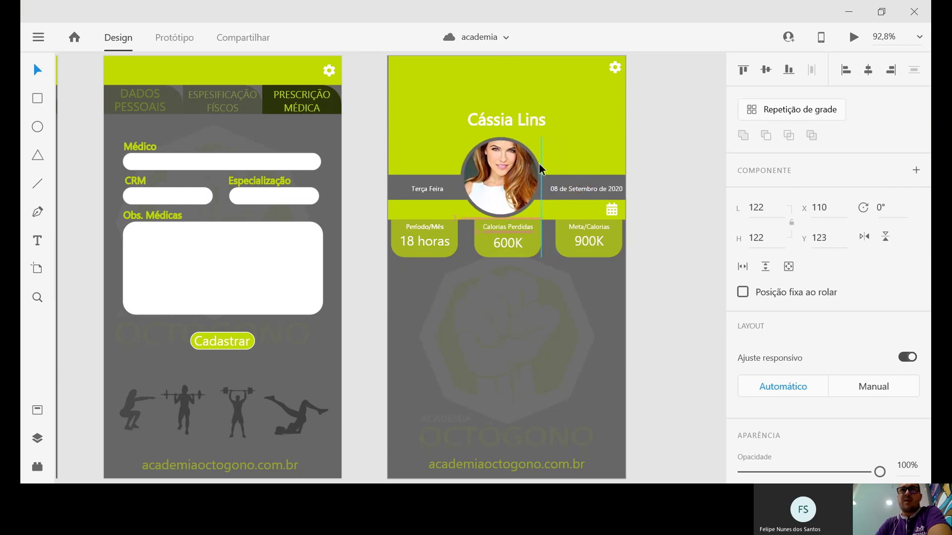
{"action": "left_click_drag", "start_coordinate": [535, 208], "coordinate": [540, 208]}
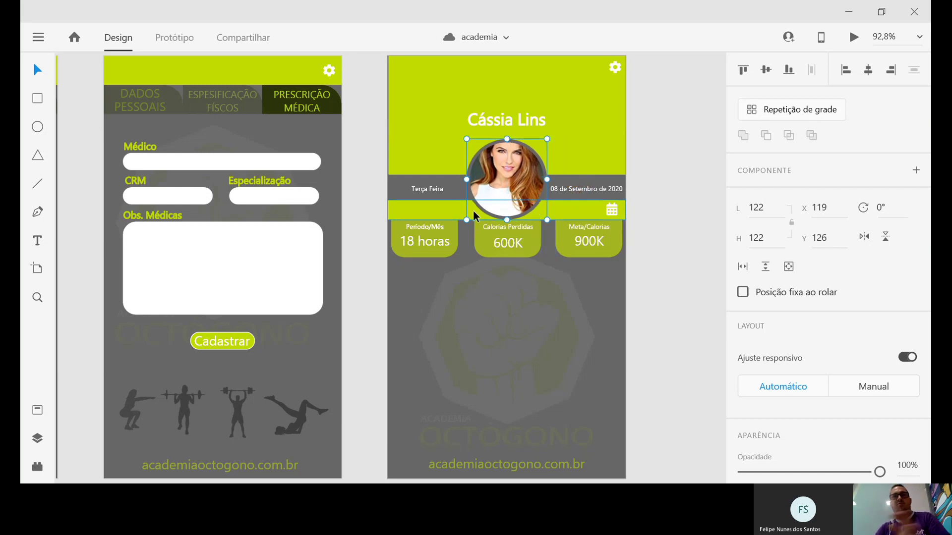
{"action": "left_click", "coordinate": [605, 314]}
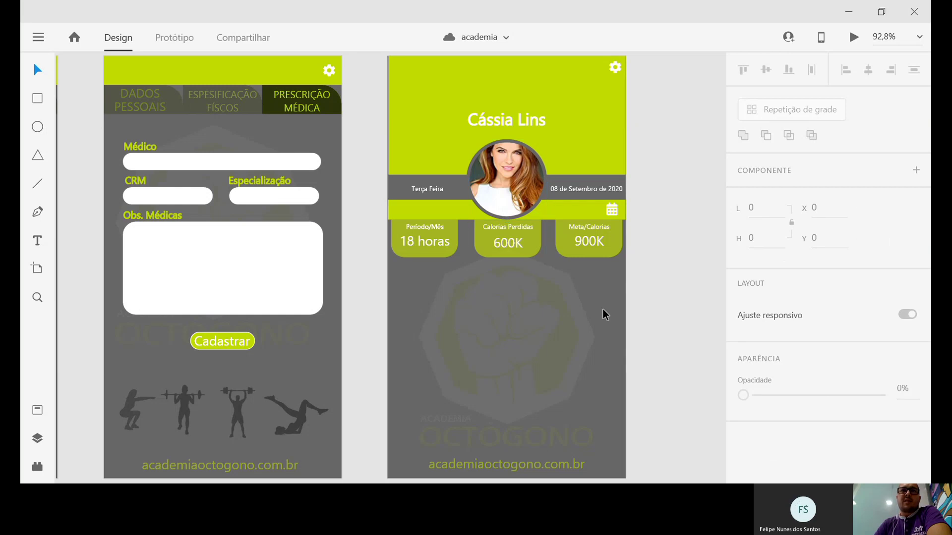
Inspect the four exercise silhouettes near the foot of the Prescrição Médica screen one by one
{"action": "left_click", "coordinate": [169, 411]}
{"action": "left_click", "coordinate": [132, 413]}
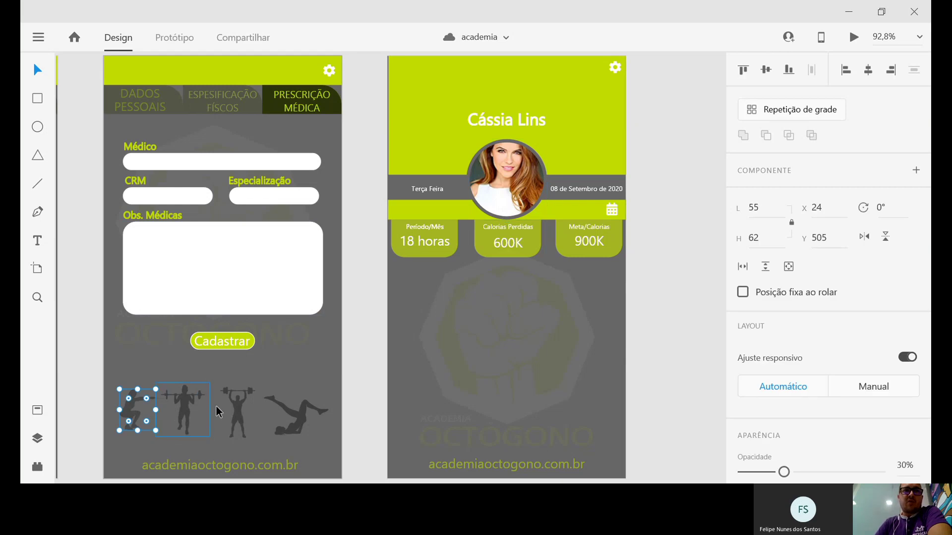
{"action": "left_click", "coordinate": [242, 404]}
{"action": "left_click", "coordinate": [293, 424]}
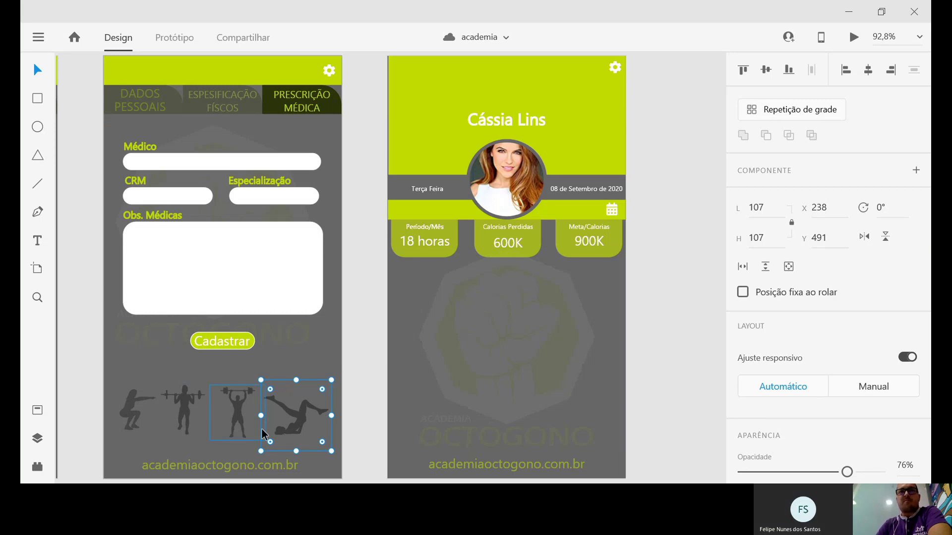
{"action": "left_click", "coordinate": [715, 260]}
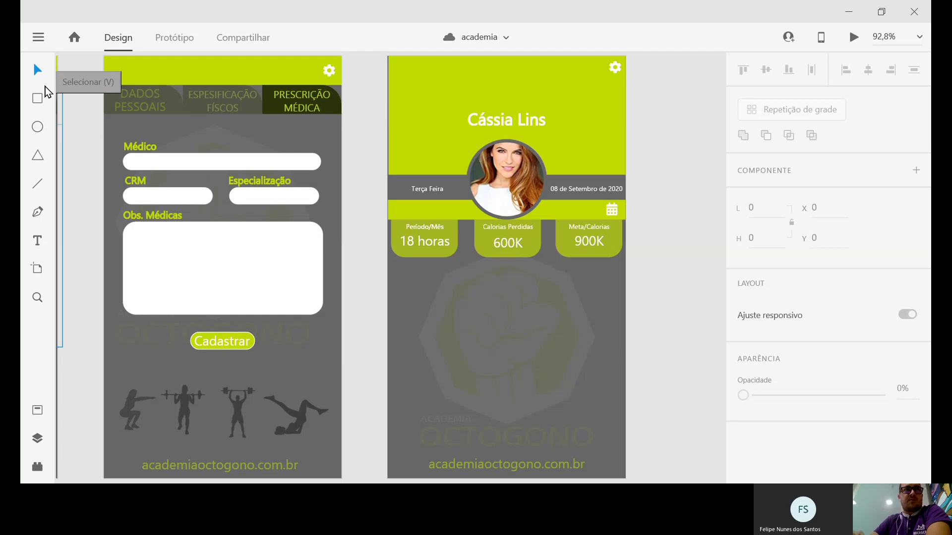
Draw a circle about 113 by 114 over the profile screen's watermark at about X 62, Y 397, and save the document
{"action": "left_click", "coordinate": [38, 127]}
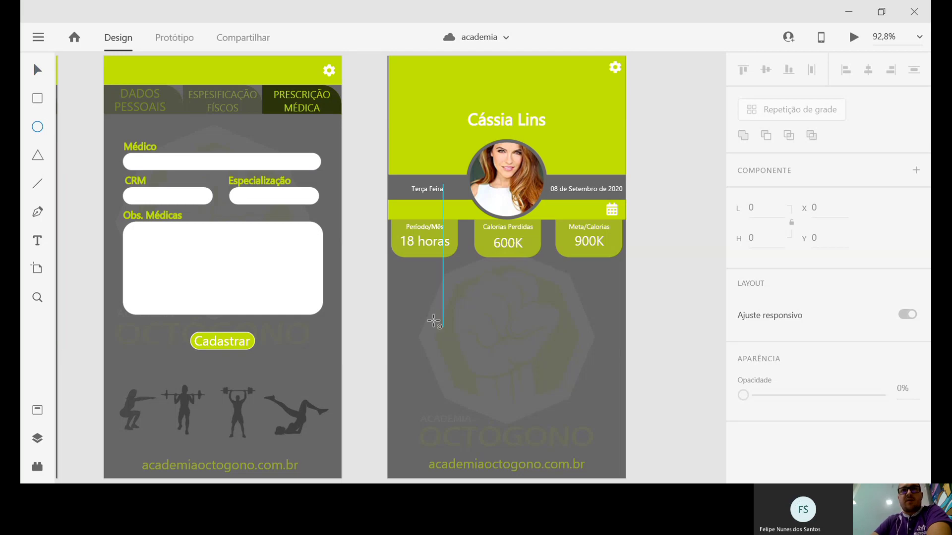
{"action": "left_click_drag", "start_coordinate": [430, 320], "coordinate": [503, 393]}
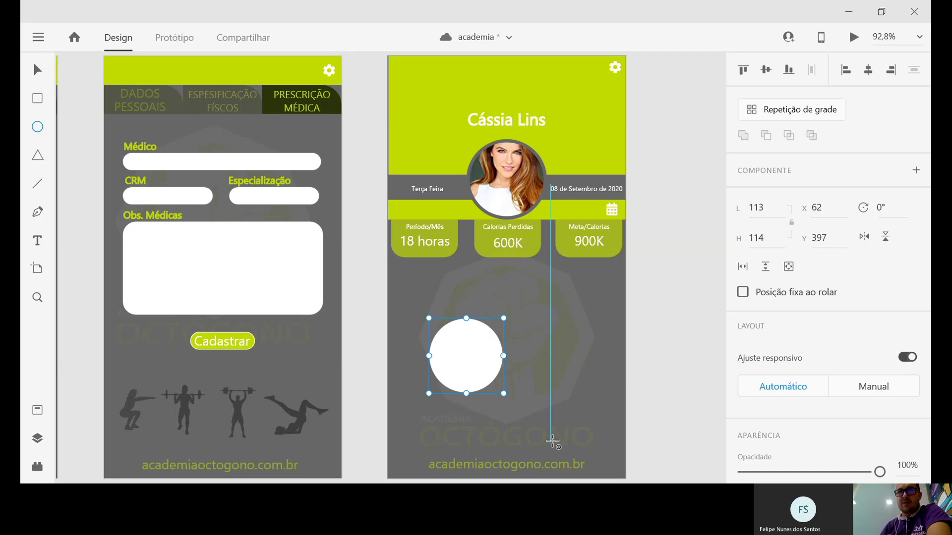
{"action": "key", "text": "ctrl+s"}
Move the white circle to the artboard's horizontal centre at about Y 357, undoing a trial resize along the way
{"action": "left_click", "coordinate": [37, 70]}
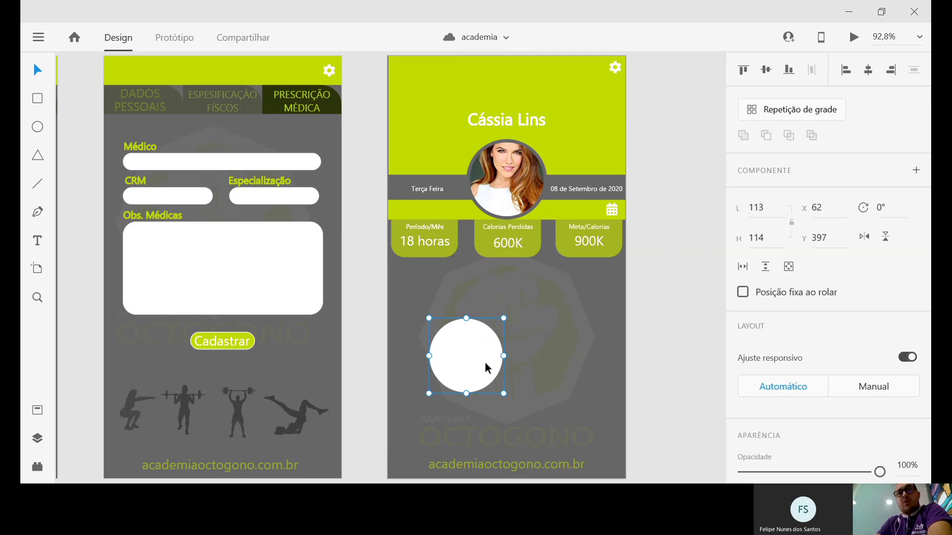
{"action": "left_click_drag", "start_coordinate": [485, 363], "coordinate": [557, 341]}
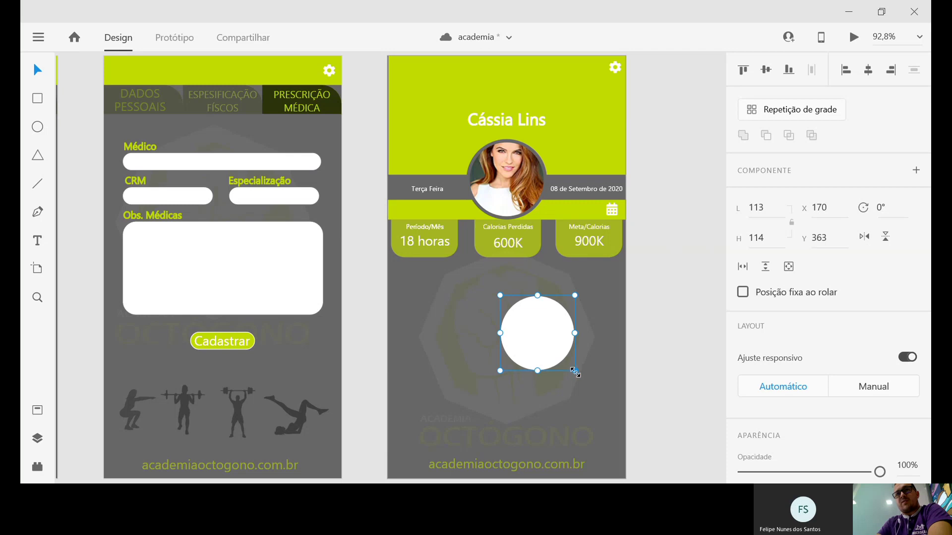
{"action": "mouse_move", "coordinate": [575, 372]}
{"action": "left_mouse_down"}
{"action": "mouse_move", "coordinate": [578, 395]}
{"action": "mouse_move", "coordinate": [559, 393]}
{"action": "mouse_move", "coordinate": [597, 398]}
{"action": "mouse_move", "coordinate": [629, 428]}
{"action": "mouse_move", "coordinate": [557, 354]}
{"action": "mouse_move", "coordinate": [594, 393]}
{"action": "mouse_move", "coordinate": [566, 360]}
{"action": "mouse_move", "coordinate": [622, 400]}
{"action": "mouse_move", "coordinate": [563, 423]}
{"action": "mouse_move", "coordinate": [614, 402]}
{"action": "mouse_move", "coordinate": [601, 395]}
{"action": "mouse_move", "coordinate": [621, 419]}
{"action": "mouse_move", "coordinate": [549, 349]}
{"action": "mouse_move", "coordinate": [575, 371]}
{"action": "left_mouse_up"}
{"action": "key", "text": "ctrl+z"}
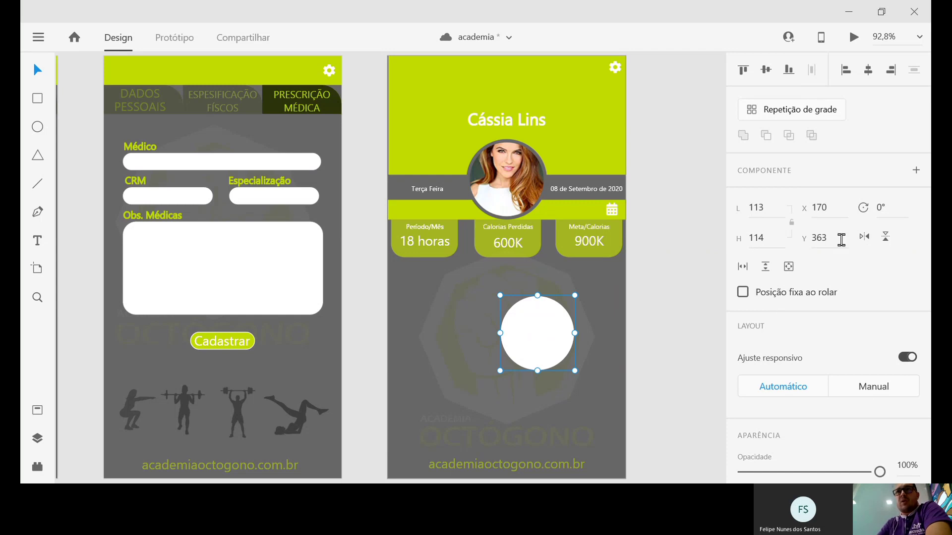
{"action": "scroll", "coordinate": [895, 322], "scroll_direction": "down", "scroll_amount": 4}
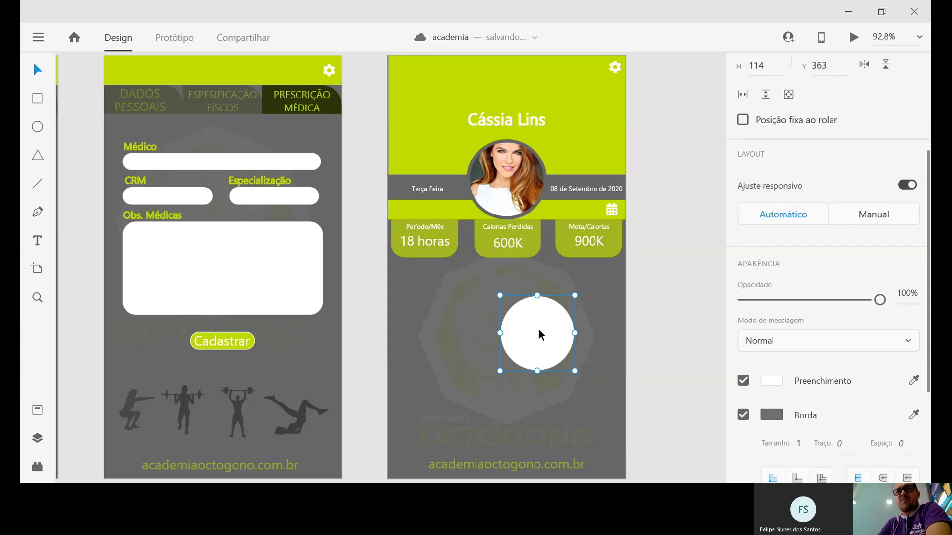
{"action": "left_click_drag", "start_coordinate": [539, 329], "coordinate": [510, 325]}
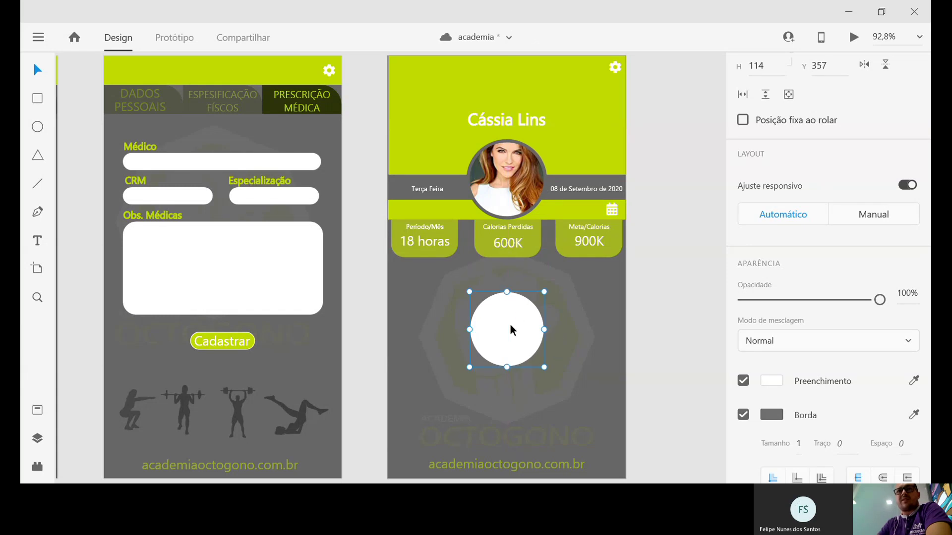
Toggle the circle's responsive resize off and back on, and move the circle up to about Y 341
{"action": "left_click", "coordinate": [908, 186]}
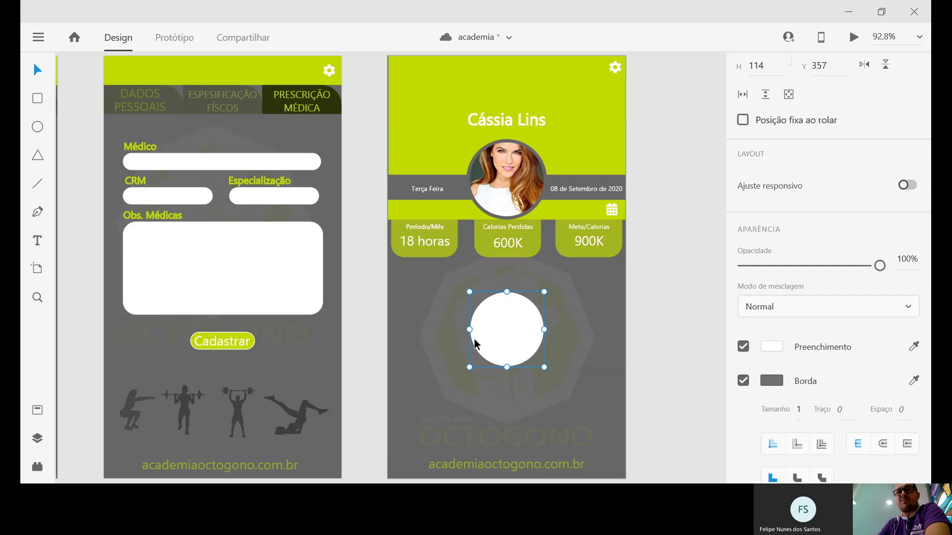
{"action": "left_click", "coordinate": [905, 185]}
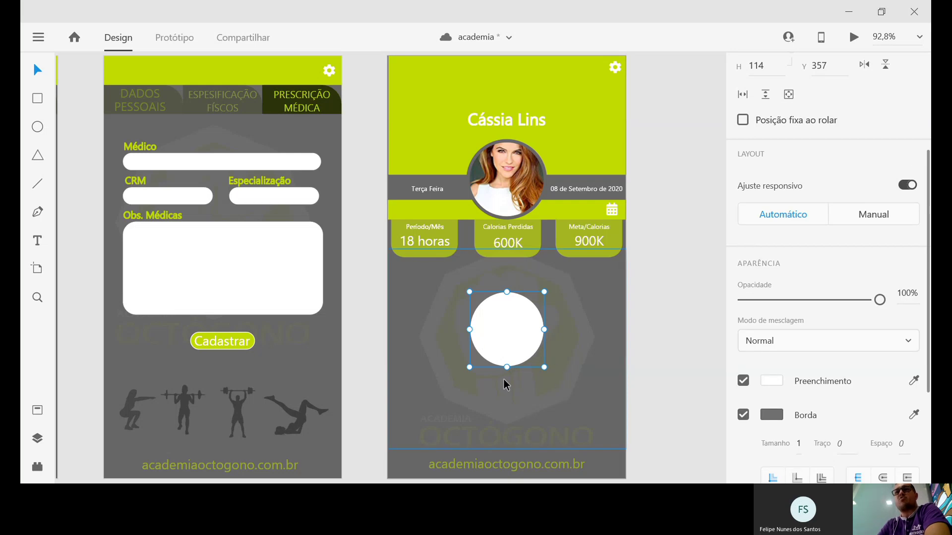
{"action": "mouse_move", "coordinate": [504, 326]}
{"action": "left_mouse_down"}
{"action": "mouse_move", "coordinate": [499, 355]}
{"action": "mouse_move", "coordinate": [506, 316]}
{"action": "left_mouse_up"}
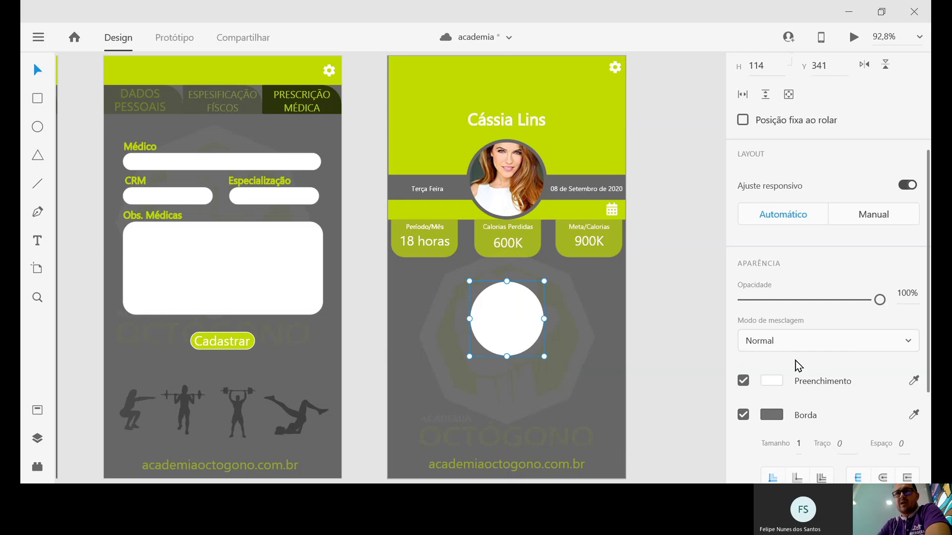
Browse the circle's blend modes, apply Multiplicar, and return the mode to Normal
{"action": "mouse_move", "coordinate": [881, 300]}
{"action": "left_mouse_down"}
{"action": "mouse_move", "coordinate": [808, 326]}
{"action": "mouse_move", "coordinate": [861, 319]}
{"action": "mouse_move", "coordinate": [724, 347]}
{"action": "mouse_move", "coordinate": [800, 320]}
{"action": "mouse_move", "coordinate": [893, 313]}
{"action": "mouse_move", "coordinate": [885, 309]}
{"action": "left_mouse_up"}
{"action": "left_click", "coordinate": [839, 346]}
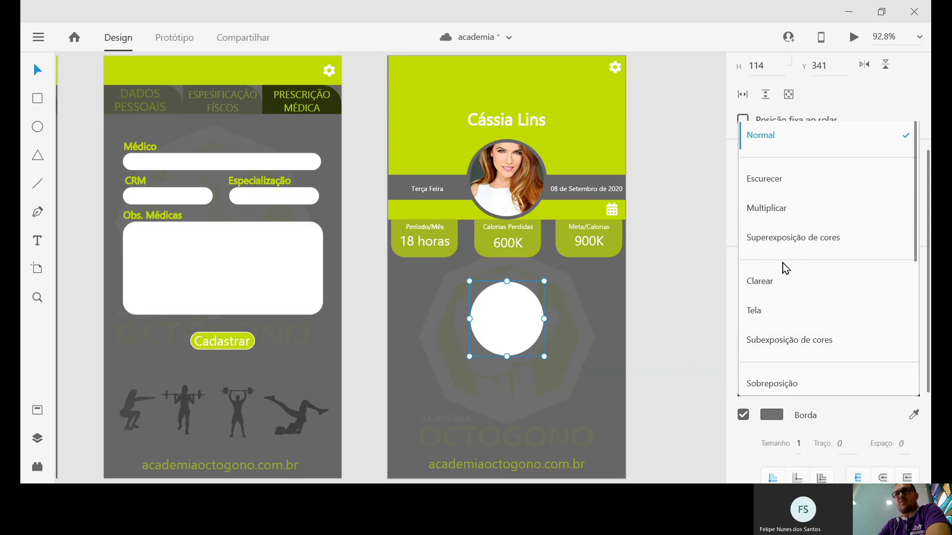
{"action": "scroll", "coordinate": [804, 248], "scroll_direction": "down", "scroll_amount": 2}
{"action": "scroll", "coordinate": [803, 246], "scroll_direction": "up", "scroll_amount": 2}
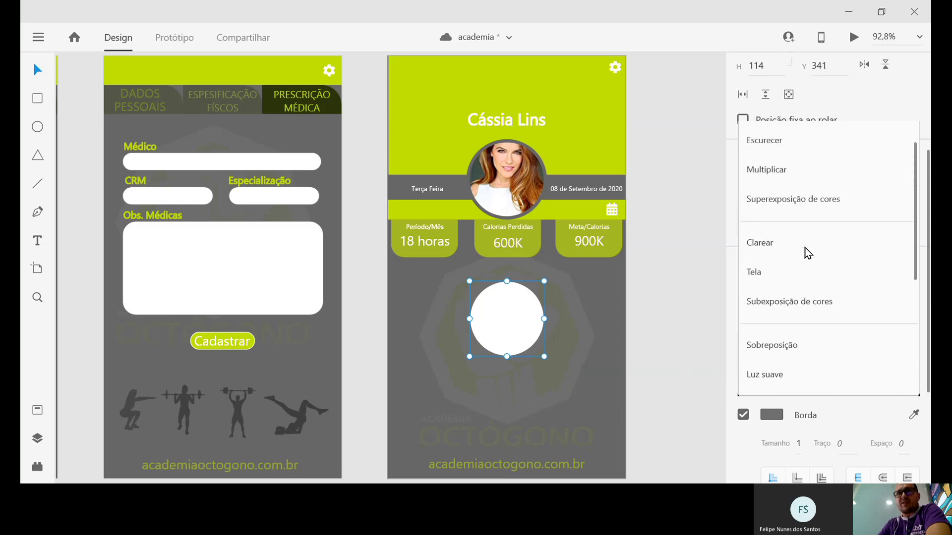
{"action": "scroll", "coordinate": [806, 253], "scroll_direction": "up", "scroll_amount": 1}
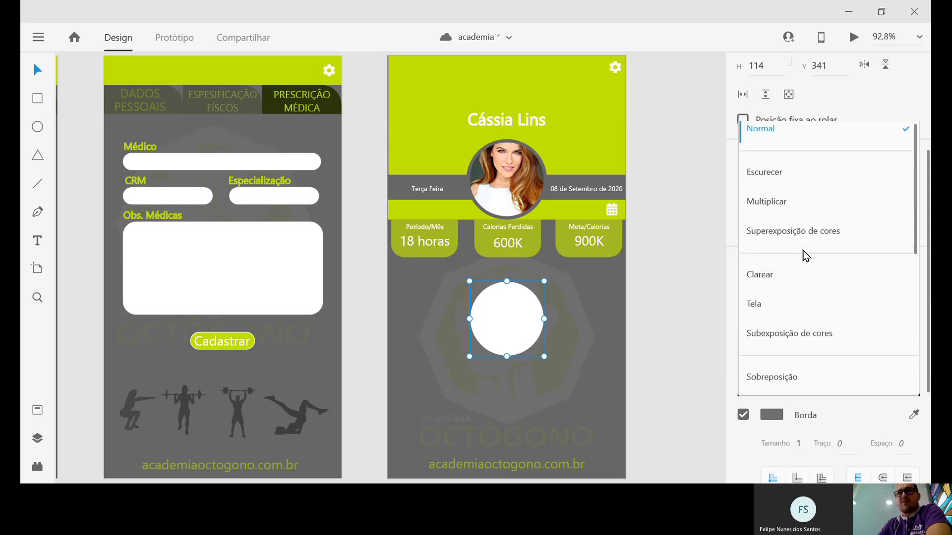
{"action": "left_click", "coordinate": [786, 203]}
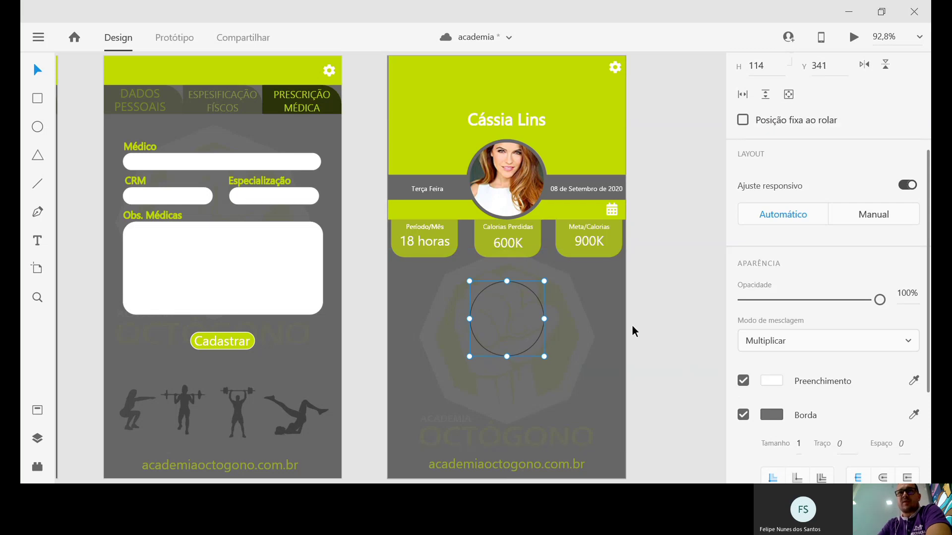
{"action": "left_click", "coordinate": [789, 341]}
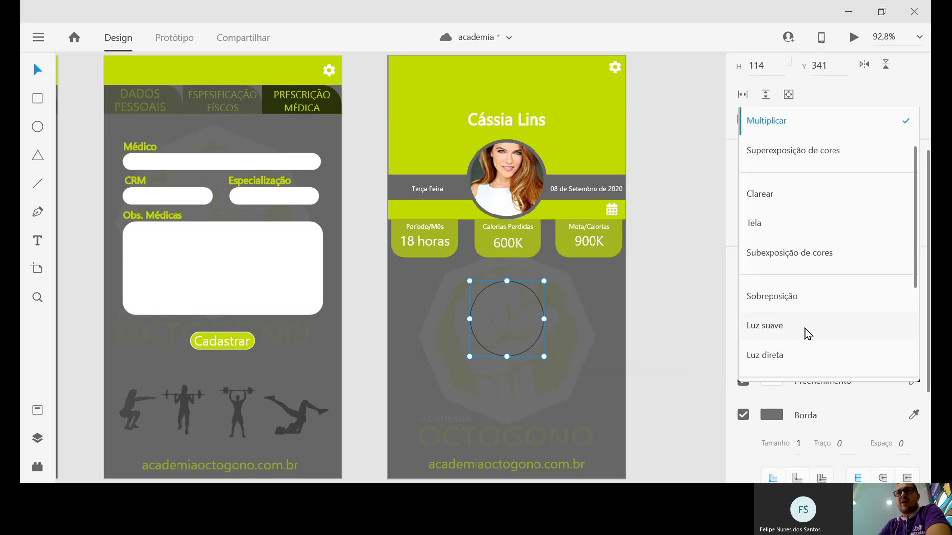
{"action": "scroll", "coordinate": [808, 333], "scroll_direction": "up", "scroll_amount": 2}
{"action": "left_click", "coordinate": [787, 124]}
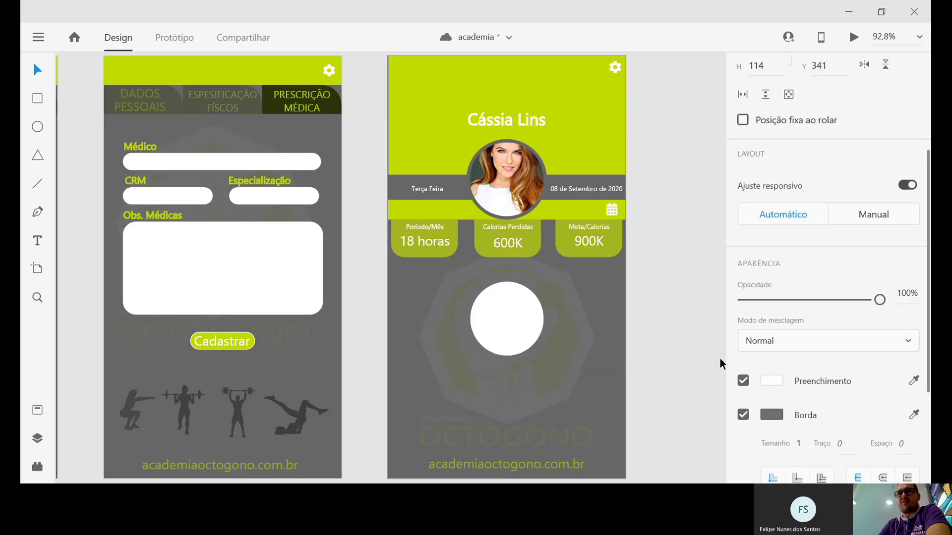
Try several fill colours on the circle, including blue, grey and orange #FF9306
{"action": "scroll", "coordinate": [744, 322], "scroll_direction": "down", "scroll_amount": 2}
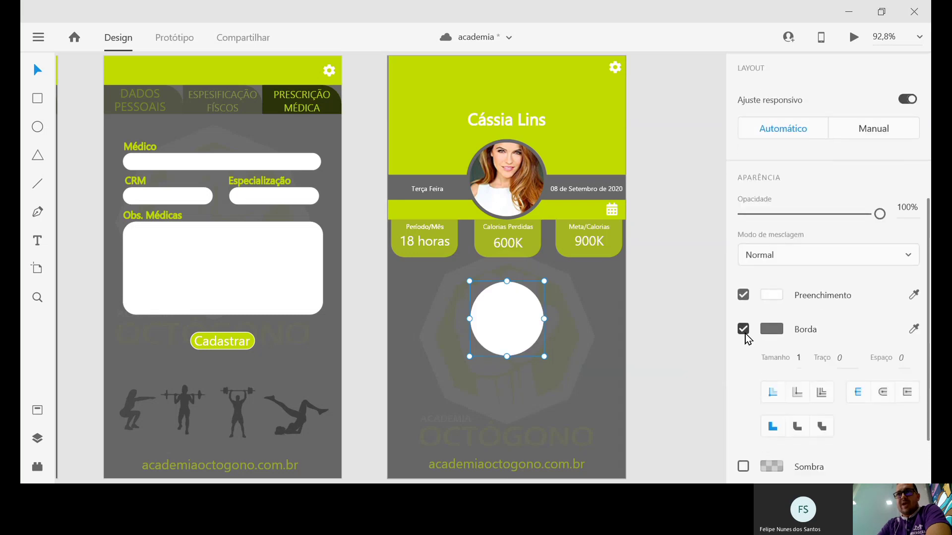
{"action": "left_click", "coordinate": [773, 296]}
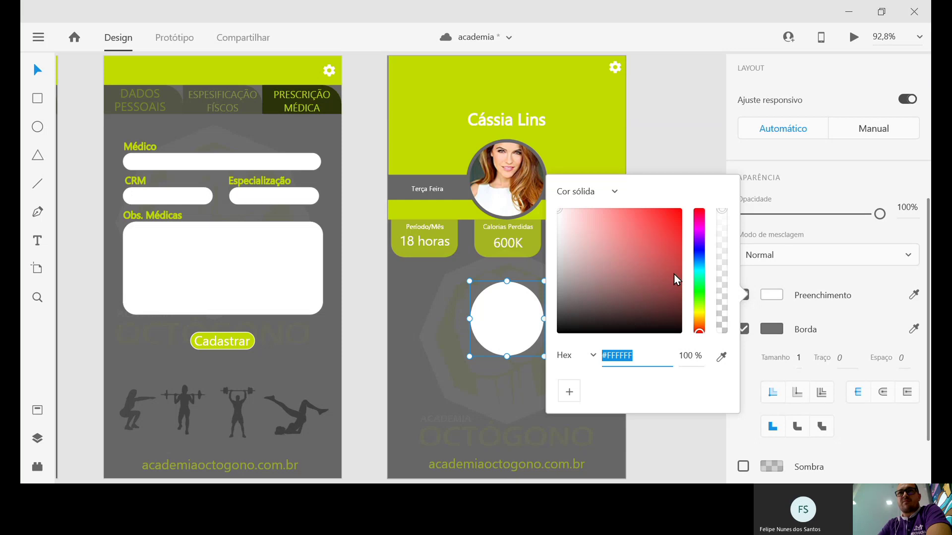
{"action": "left_click_drag", "start_coordinate": [700, 308], "coordinate": [692, 262]}
{"action": "left_click", "coordinate": [677, 242]}
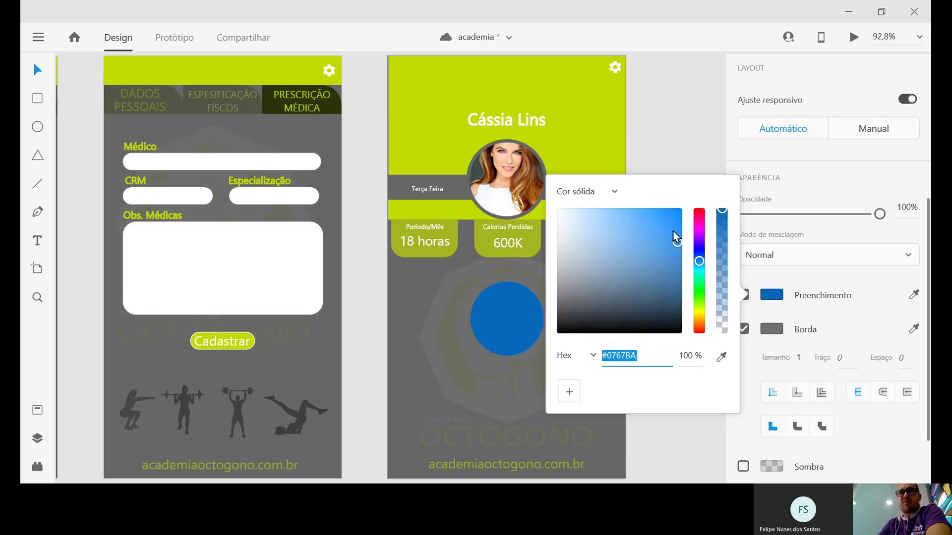
{"action": "left_click_drag", "start_coordinate": [668, 215], "coordinate": [569, 247]}
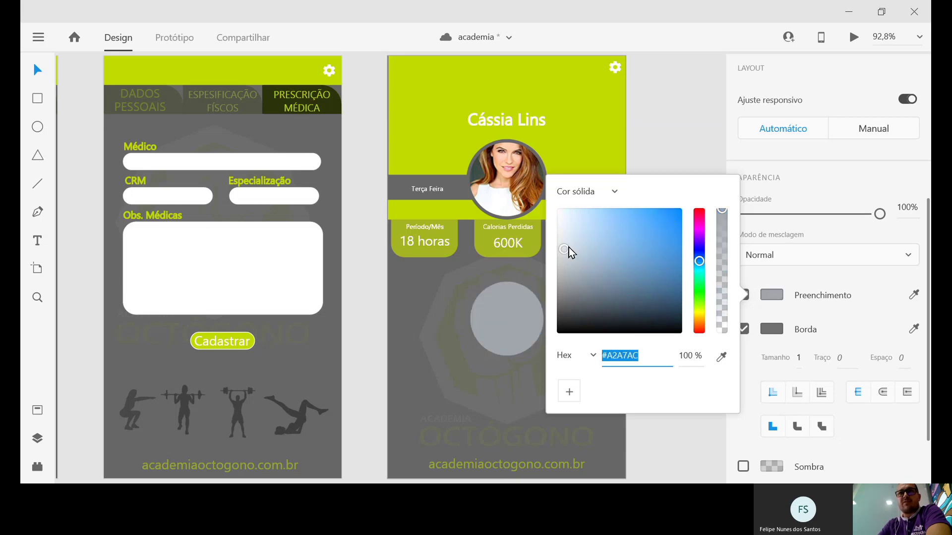
{"action": "left_click", "coordinate": [699, 287]}
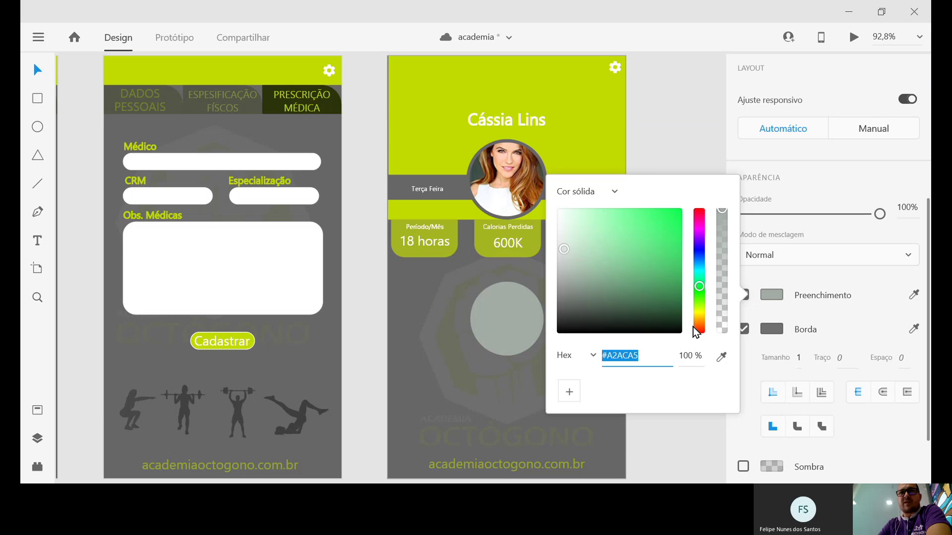
{"action": "left_click_drag", "start_coordinate": [700, 319], "coordinate": [701, 331]}
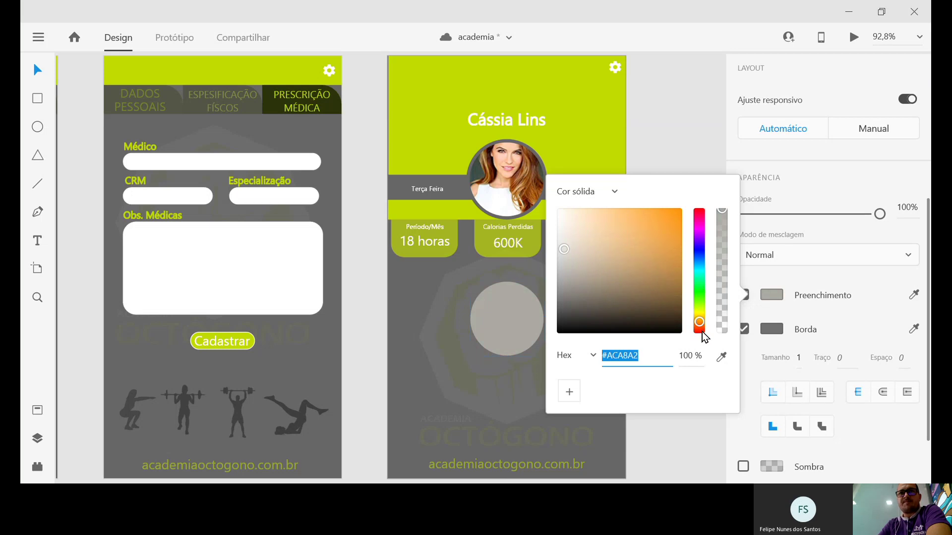
{"action": "left_click", "coordinate": [678, 211]}
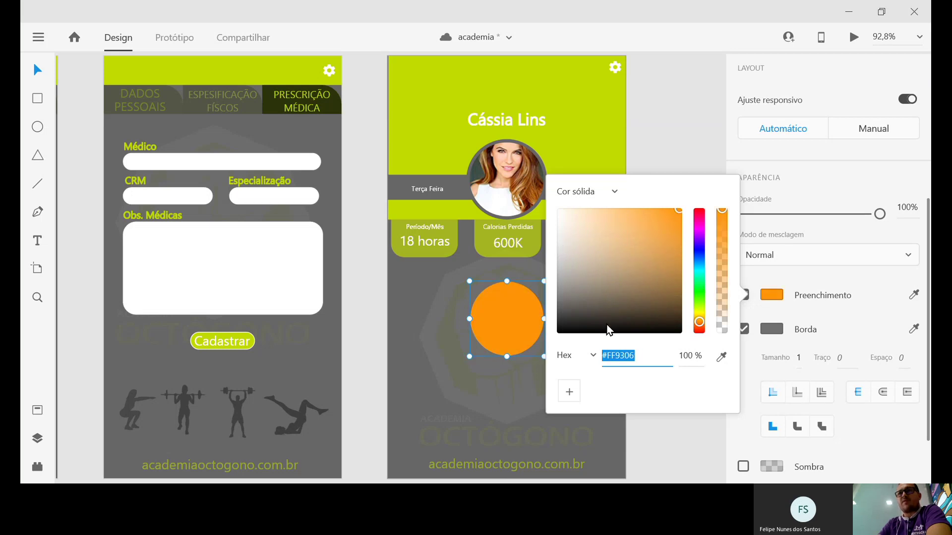
Sample the profile header's lime green #C2DB00 as the circle's fill, and cycle the colour notation through RGB and HSB back to Hex
{"action": "left_click", "coordinate": [723, 357]}
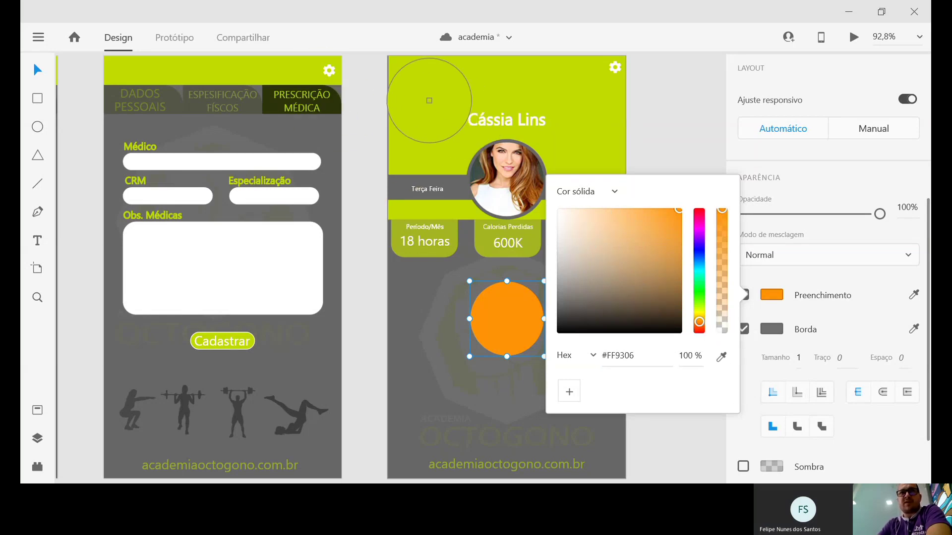
{"action": "left_click", "coordinate": [432, 100]}
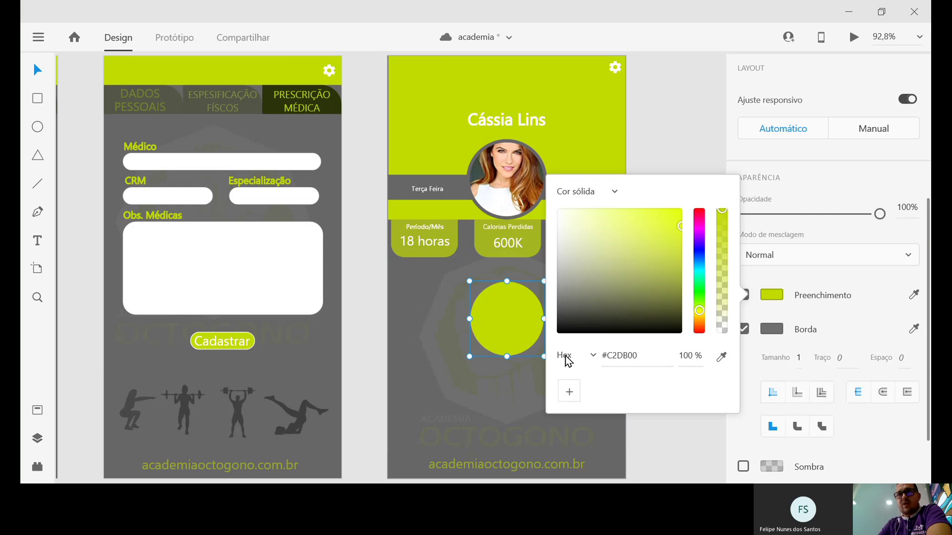
{"action": "left_click", "coordinate": [594, 356]}
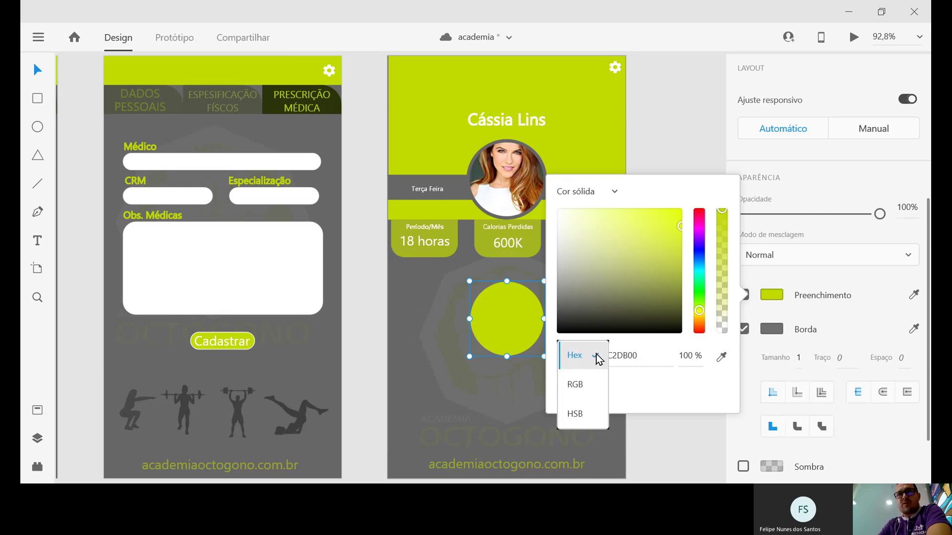
{"action": "left_click", "coordinate": [588, 381]}
{"action": "left_click", "coordinate": [594, 355]}
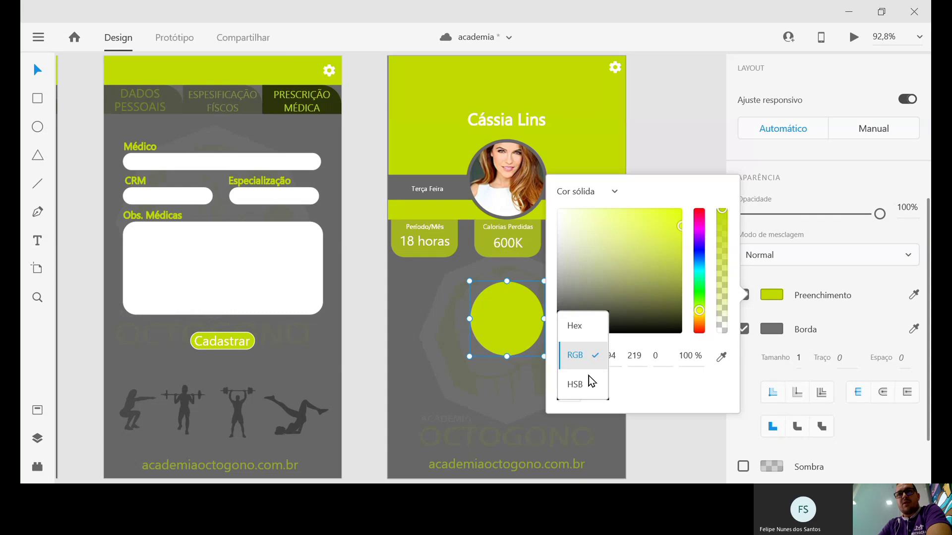
{"action": "left_click", "coordinate": [583, 387]}
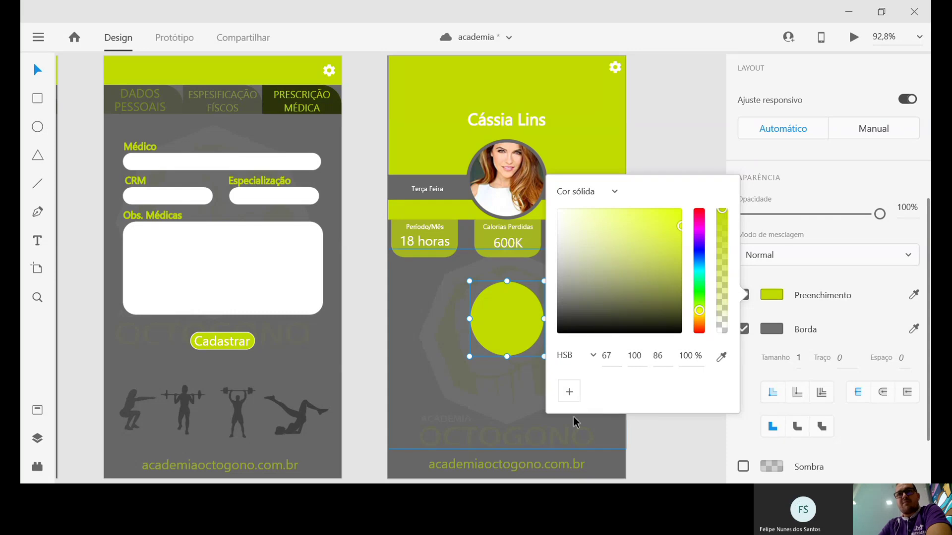
{"action": "left_click", "coordinate": [591, 356]}
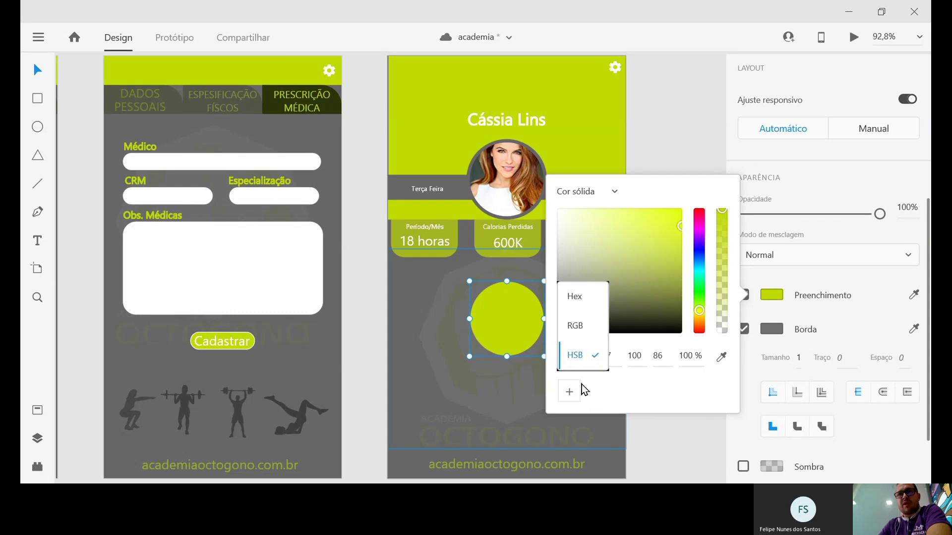
{"action": "left_click", "coordinate": [580, 293]}
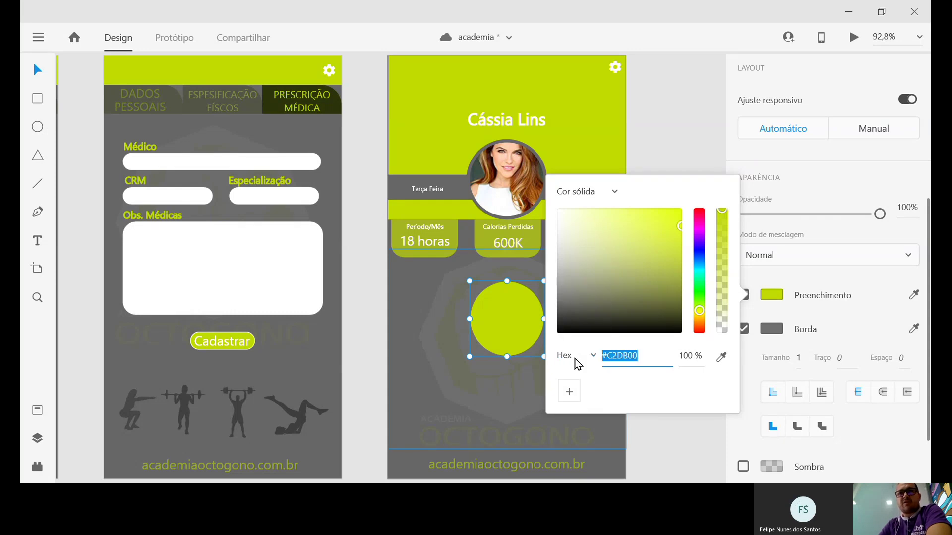
{"action": "left_click", "coordinate": [729, 166]}
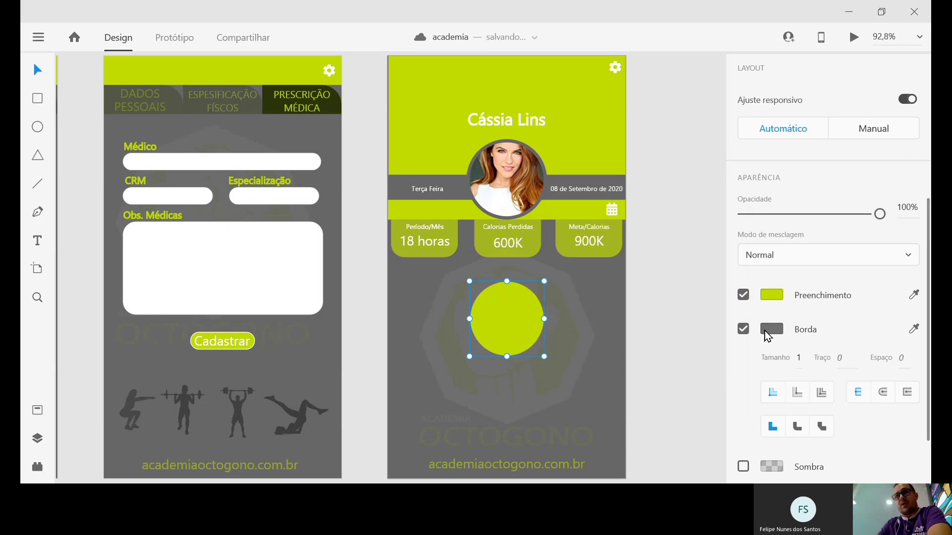
Give the circle a white #FFFFFF border of size 5 and save the document
{"action": "left_click", "coordinate": [766, 331]}
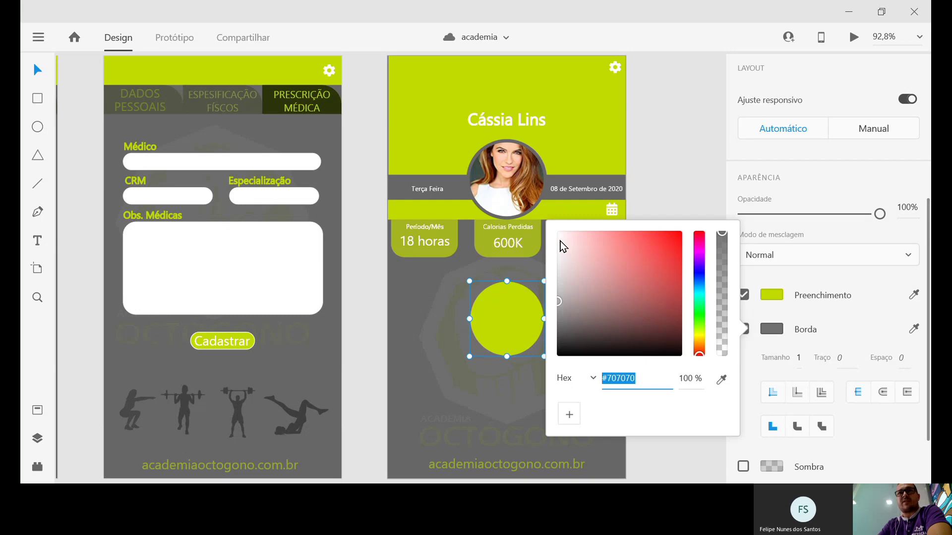
{"action": "left_click_drag", "start_coordinate": [560, 241], "coordinate": [543, 237]}
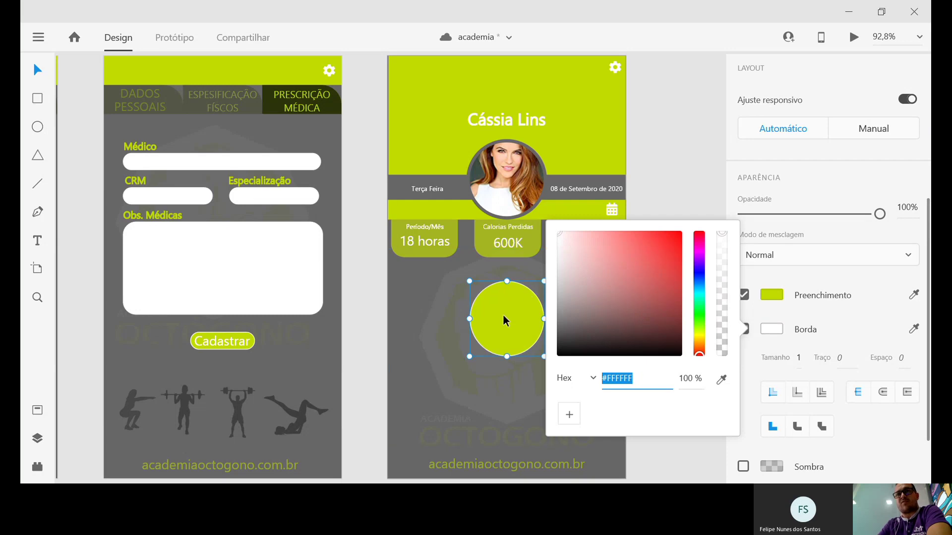
{"action": "left_click", "coordinate": [783, 358]}
{"action": "left_click", "coordinate": [798, 358]}
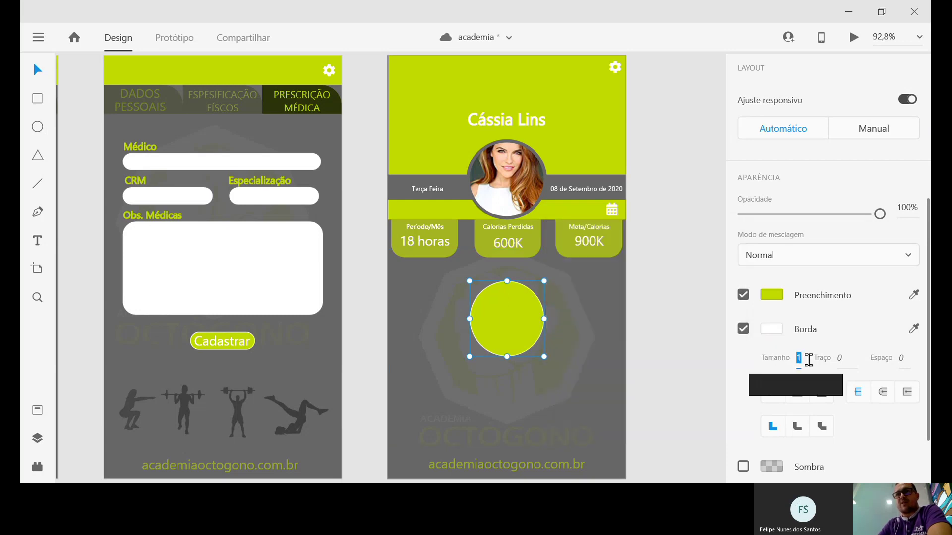
{"action": "type", "text": "5"}
{"action": "key", "text": "Return"}
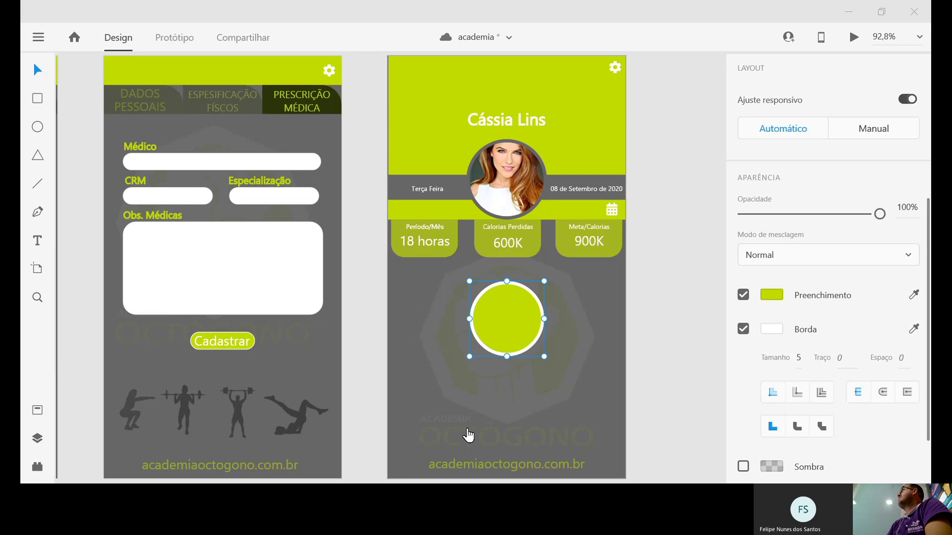
{"action": "key", "text": "ctrl+s"}
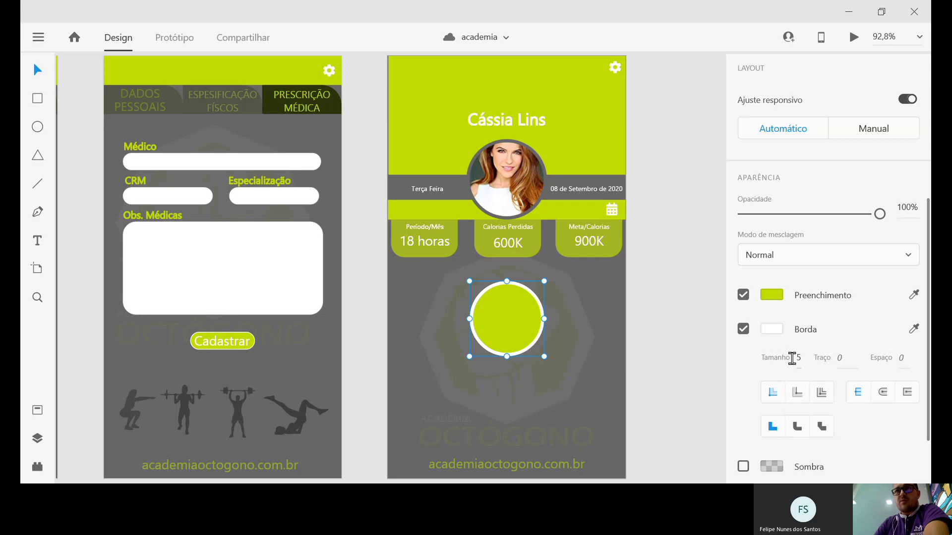
Set the border's dash length to 3, and try the round and projecting caps before returning to the butt cap
{"action": "left_click", "coordinate": [841, 358]}
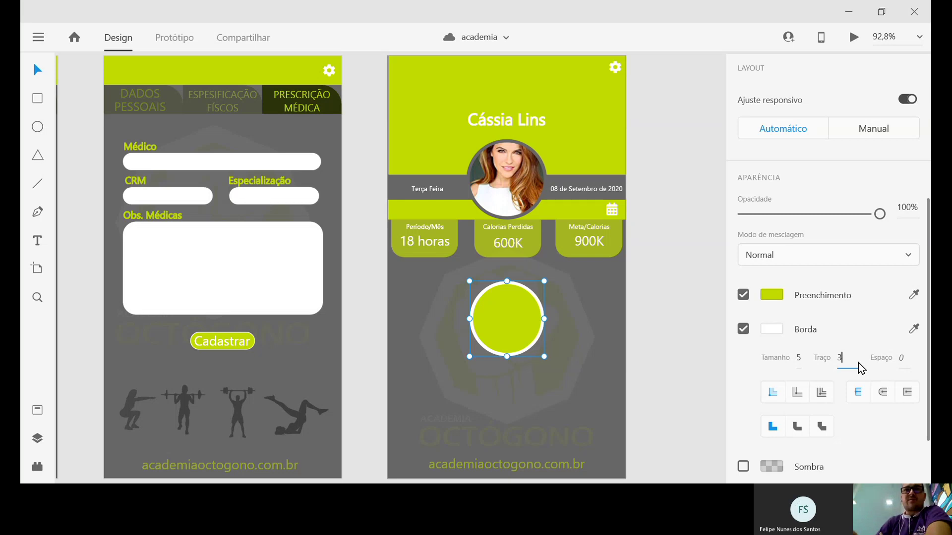
{"action": "key", "text": "Return"}
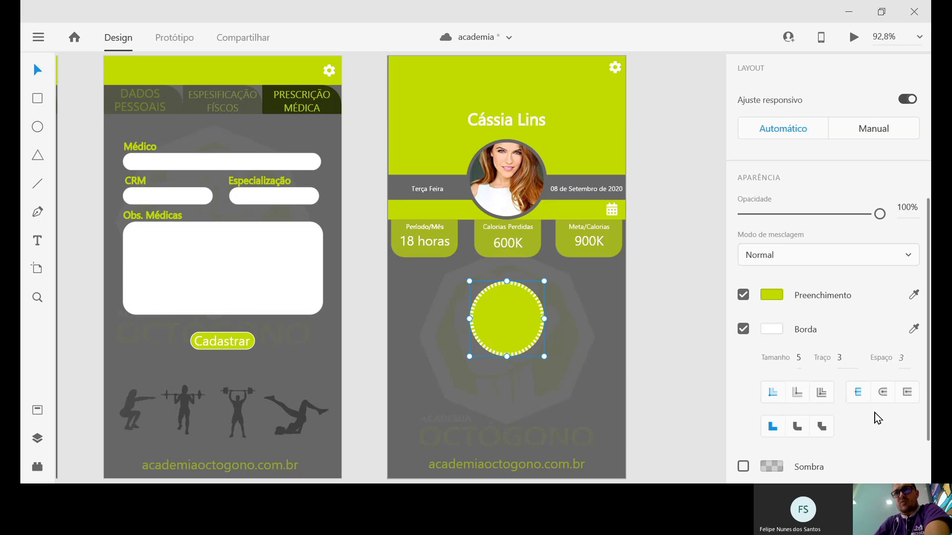
{"action": "left_click", "coordinate": [883, 393]}
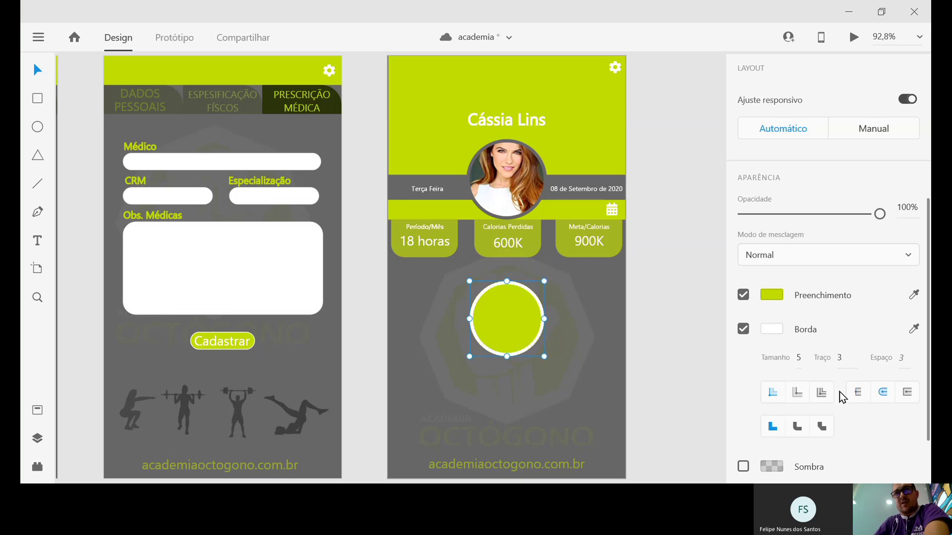
{"action": "left_click", "coordinate": [858, 392]}
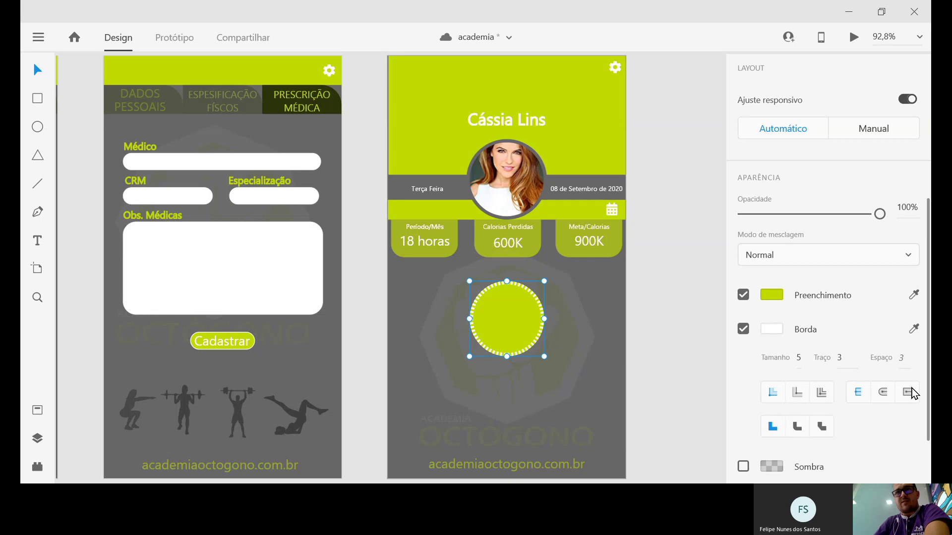
{"action": "left_click", "coordinate": [889, 394]}
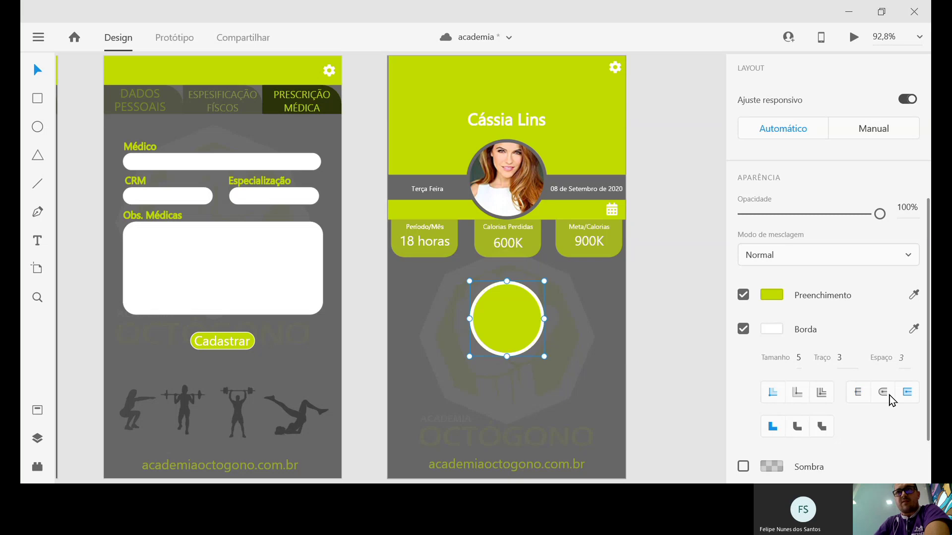
{"action": "left_click", "coordinate": [853, 393]}
Try the round and bevel joins on the circle's dashed border, examining it up close, and return to the miter join
{"action": "left_click", "coordinate": [795, 427]}
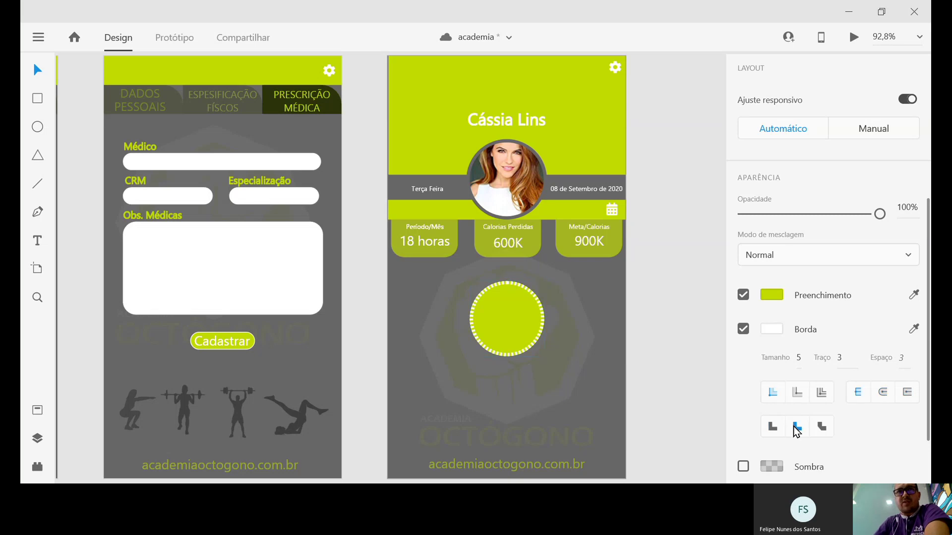
{"action": "left_click_drag", "start_coordinate": [534, 329], "coordinate": [531, 329]}
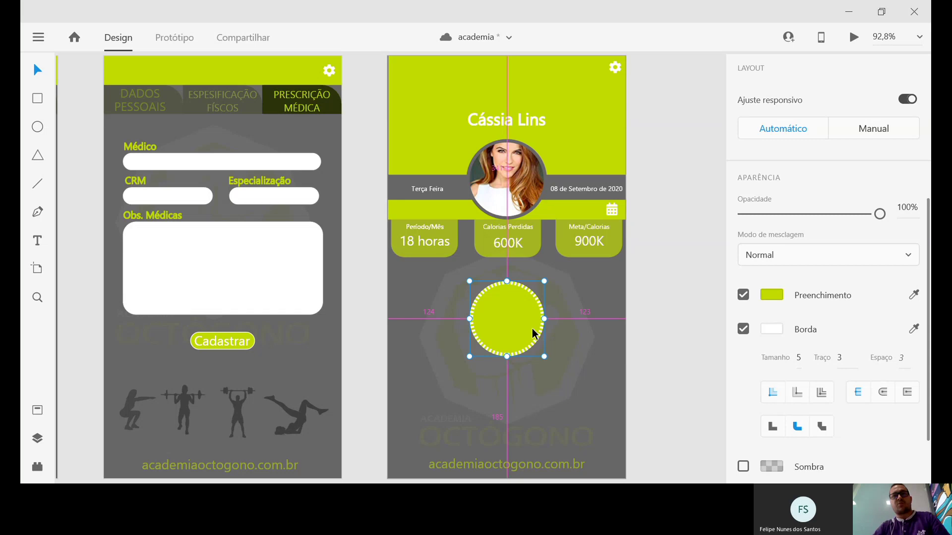
{"action": "scroll", "coordinate": [532, 328], "scroll_direction": "up", "scroll_amount": 10}
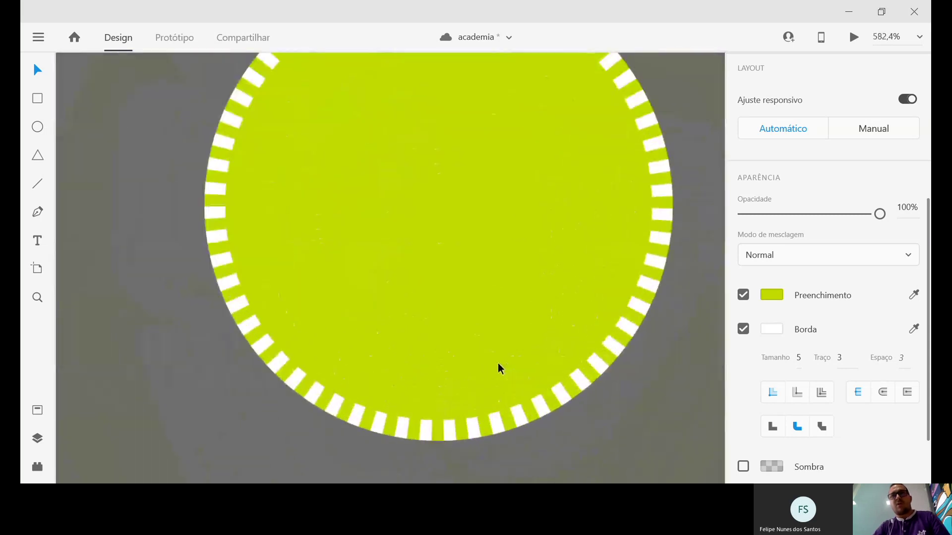
{"action": "scroll", "coordinate": [498, 363], "scroll_direction": "down", "scroll_amount": 1}
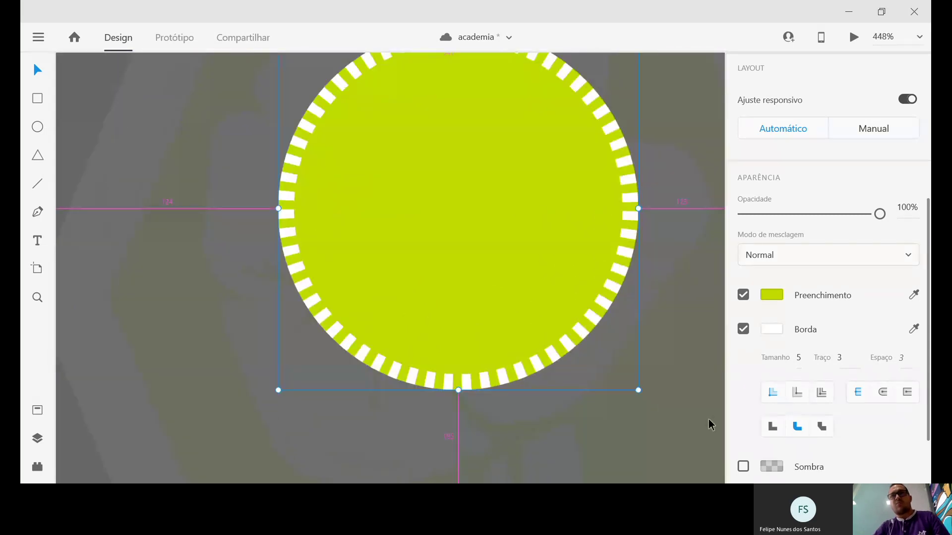
{"action": "left_click", "coordinate": [821, 427]}
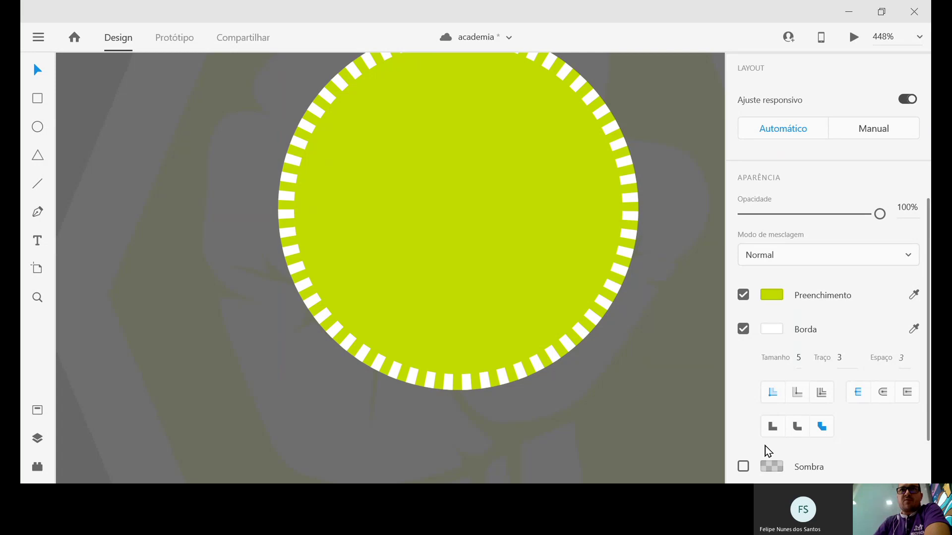
{"action": "left_click", "coordinate": [774, 427]}
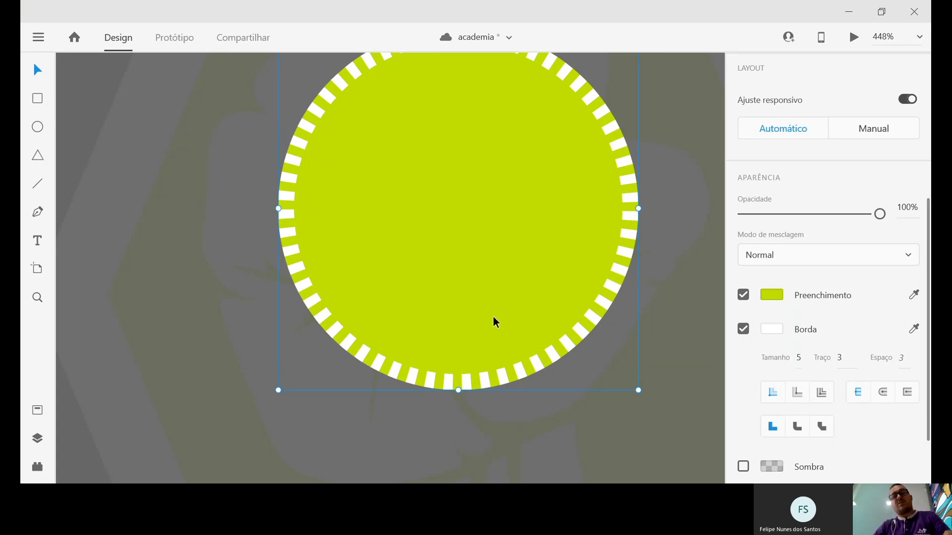
Enable the circle's shadow and set the shadow colour to white #FFFFFF
{"action": "scroll", "coordinate": [489, 320], "scroll_direction": "down", "scroll_amount": 1}
{"action": "scroll", "coordinate": [489, 320], "scroll_direction": "down", "scroll_amount": 3}
{"action": "scroll", "coordinate": [778, 471], "scroll_direction": "down", "scroll_amount": 3}
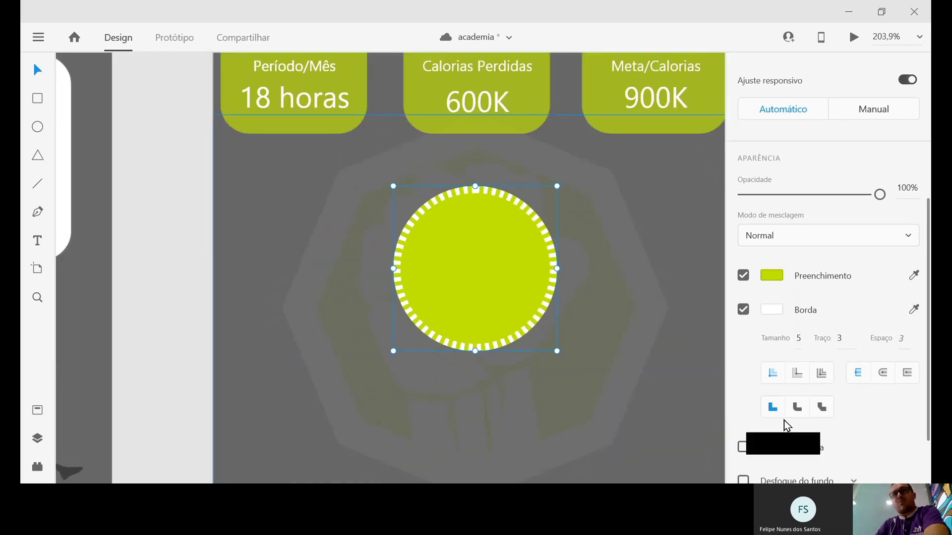
{"action": "left_click", "coordinate": [743, 390]}
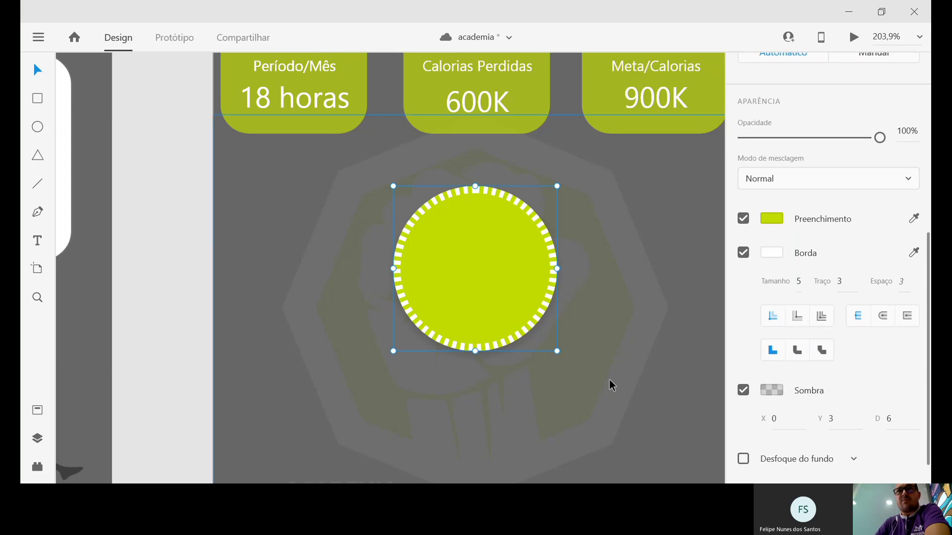
{"action": "left_click", "coordinate": [774, 391]}
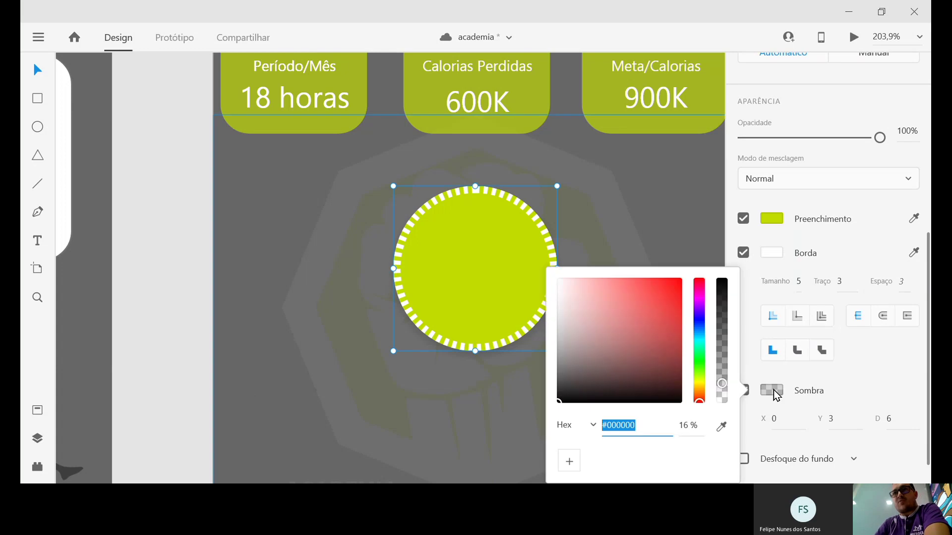
{"action": "type", "text": "ffffff"}
{"action": "key", "text": "Return"}
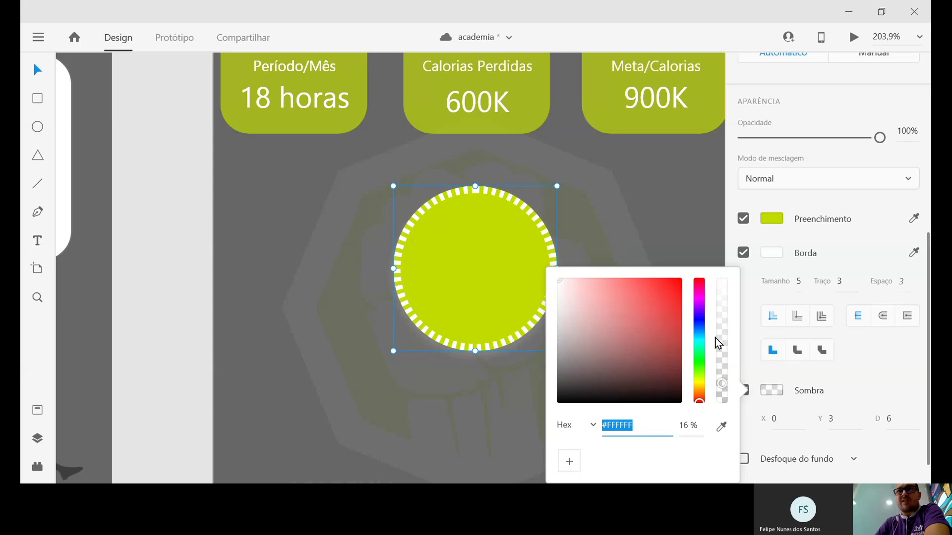
Move the circle over the Calorias Perdidas card and set its shadow to red #FA0303 at 100% opacity
{"action": "left_click", "coordinate": [875, 383]}
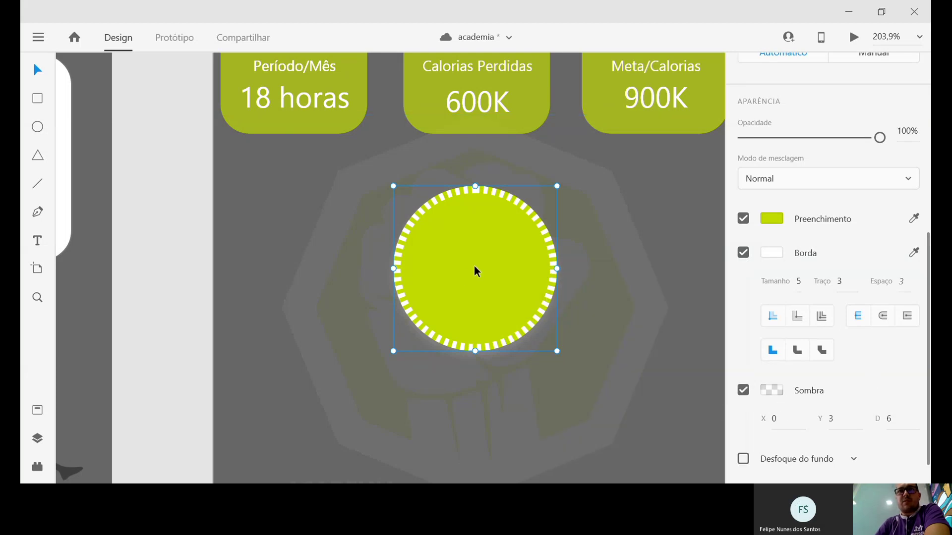
{"action": "left_click_drag", "start_coordinate": [474, 266], "coordinate": [444, 129]}
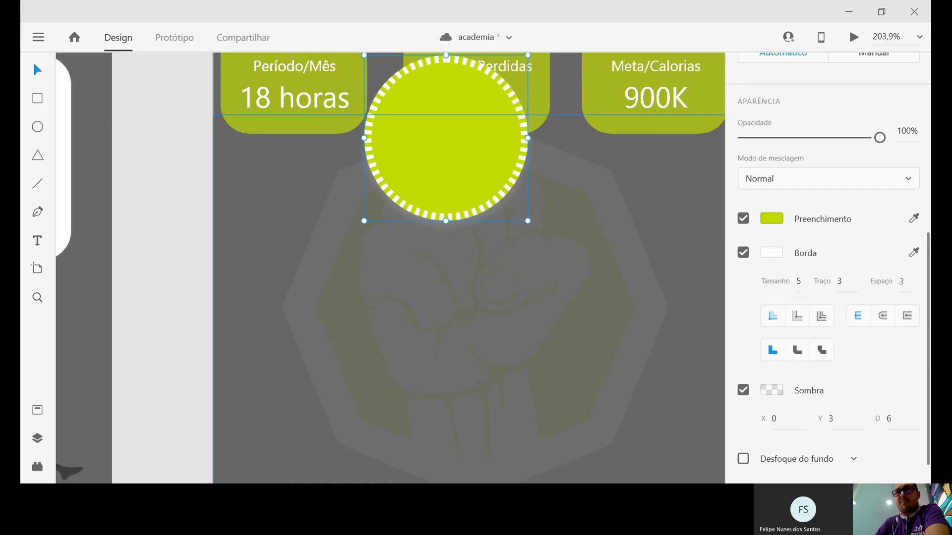
{"action": "left_click", "coordinate": [775, 391]}
{"action": "left_click", "coordinate": [679, 282]}
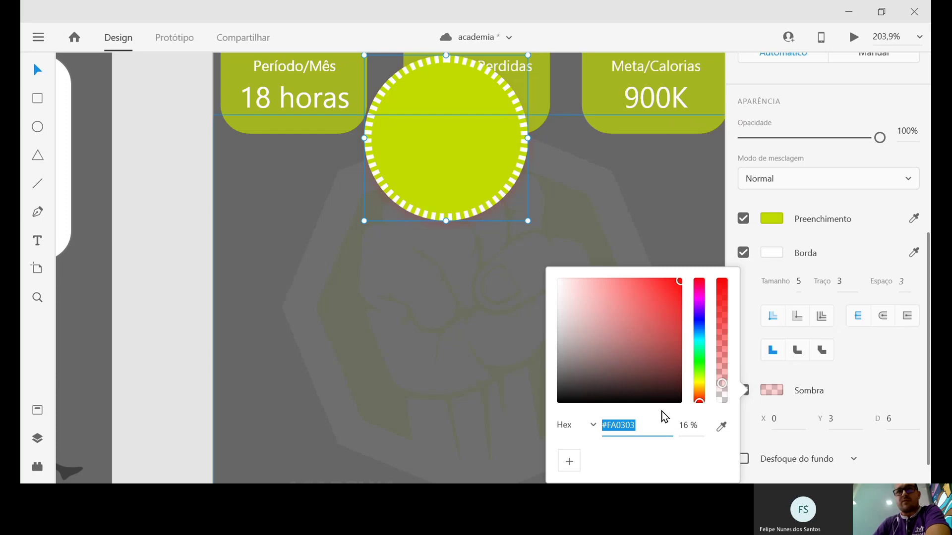
{"action": "left_click_drag", "start_coordinate": [725, 390], "coordinate": [730, 273]}
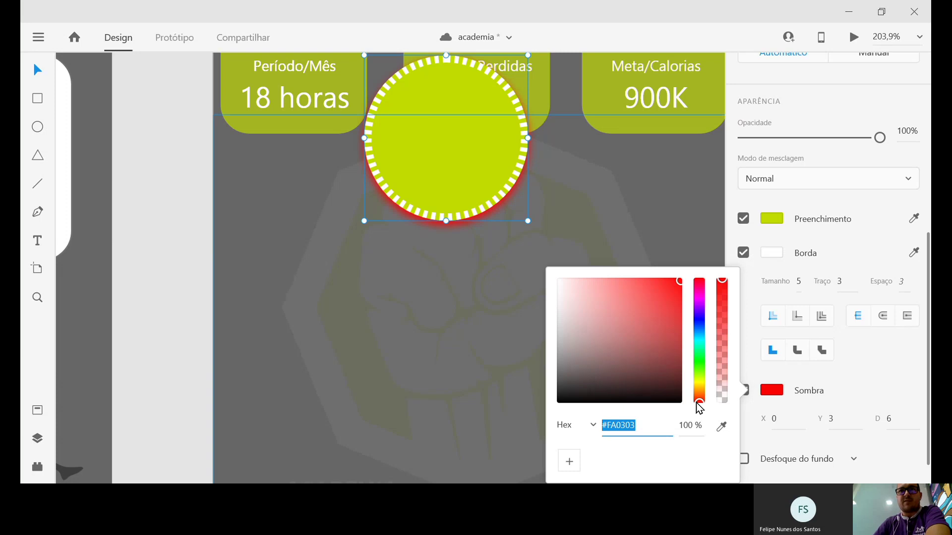
Shift the shadow colour's hue to bright green and move the circle back below the green cards
{"action": "left_click_drag", "start_coordinate": [696, 403], "coordinate": [700, 376]}
{"action": "left_click", "coordinate": [476, 210]}
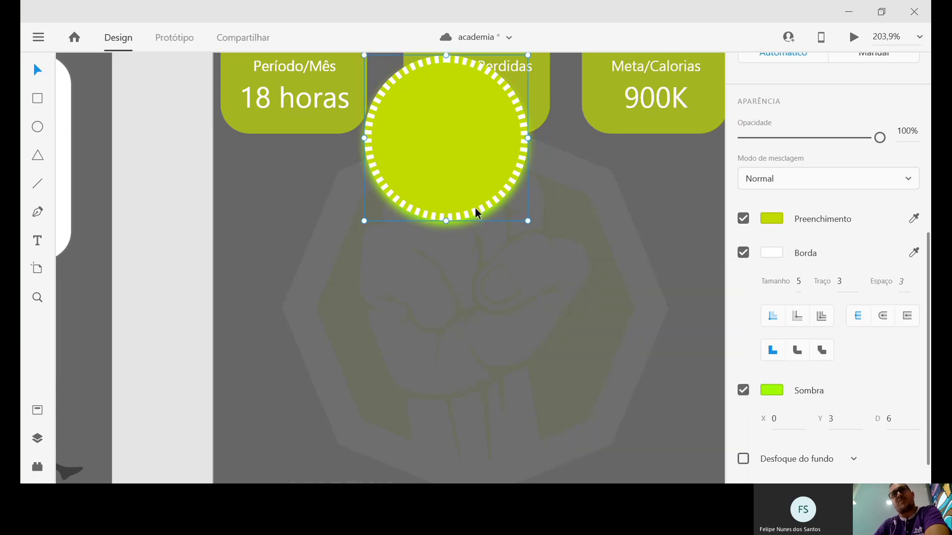
{"action": "left_click_drag", "start_coordinate": [476, 211], "coordinate": [534, 370]}
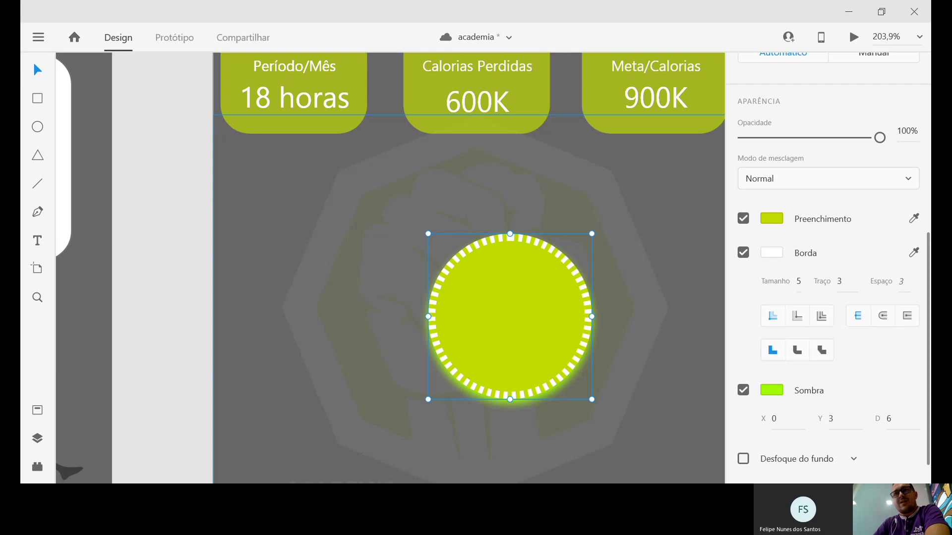
Set the circle's shadow to an X offset of 10, a Y offset of 10 and a blur of 10
{"action": "left_click", "coordinate": [779, 416]}
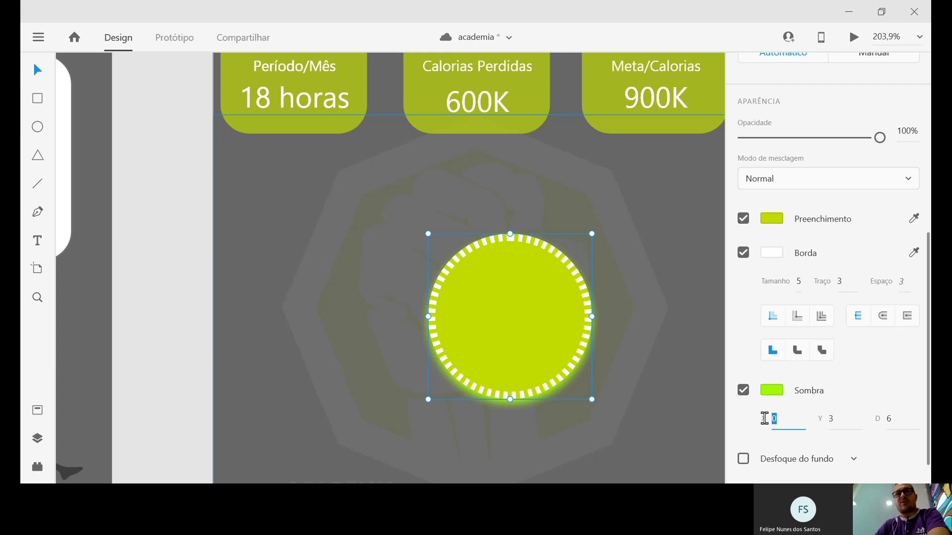
{"action": "type", "text": "10"}
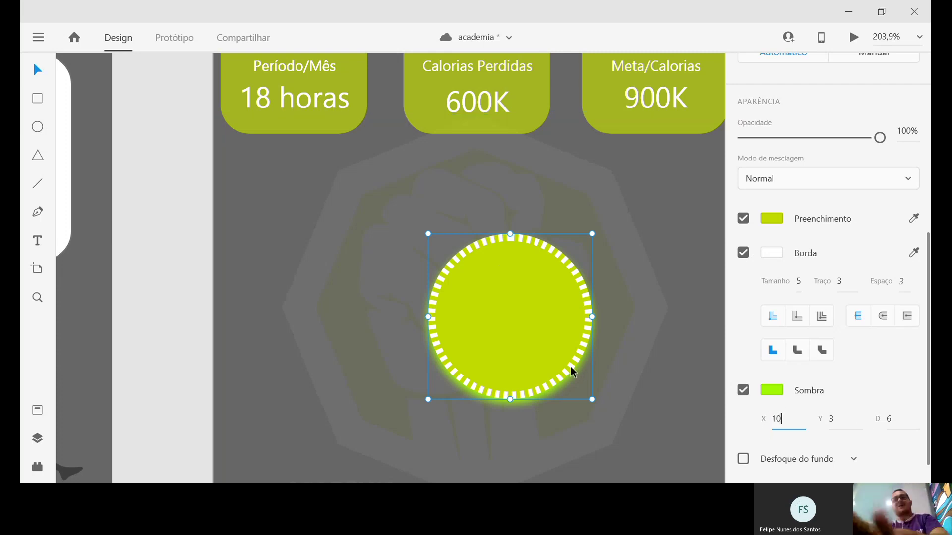
{"action": "key", "text": "Return"}
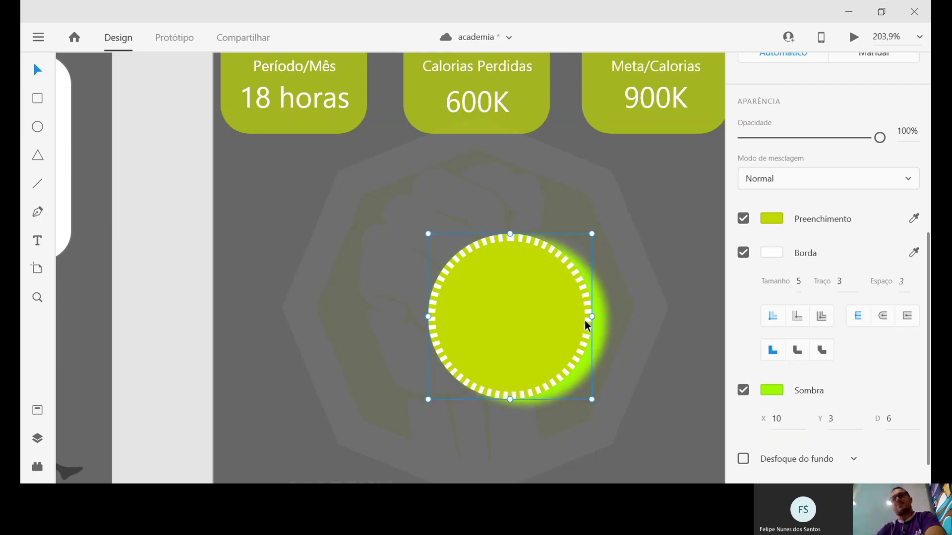
{"action": "left_click", "coordinate": [829, 420]}
{"action": "type", "text": "10"}
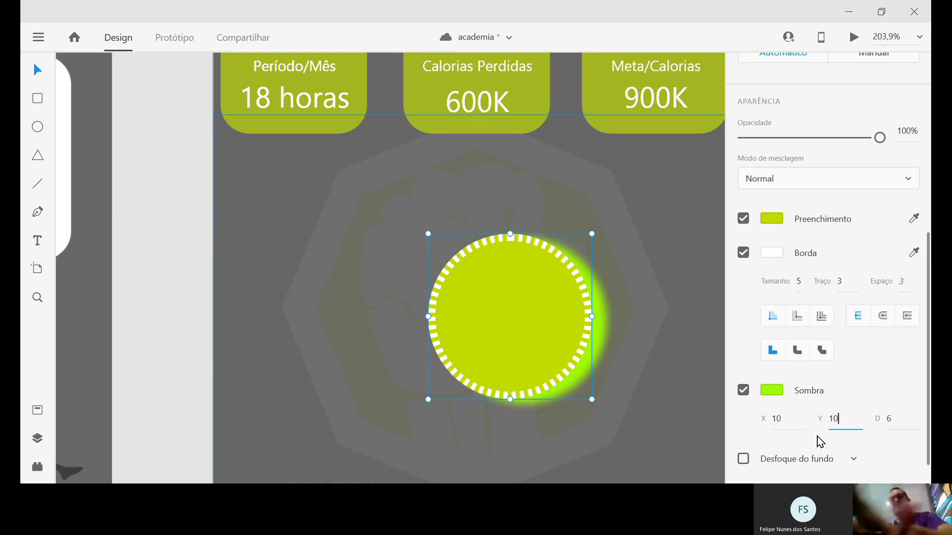
{"action": "key", "text": "Return"}
{"action": "left_click", "coordinate": [890, 420]}
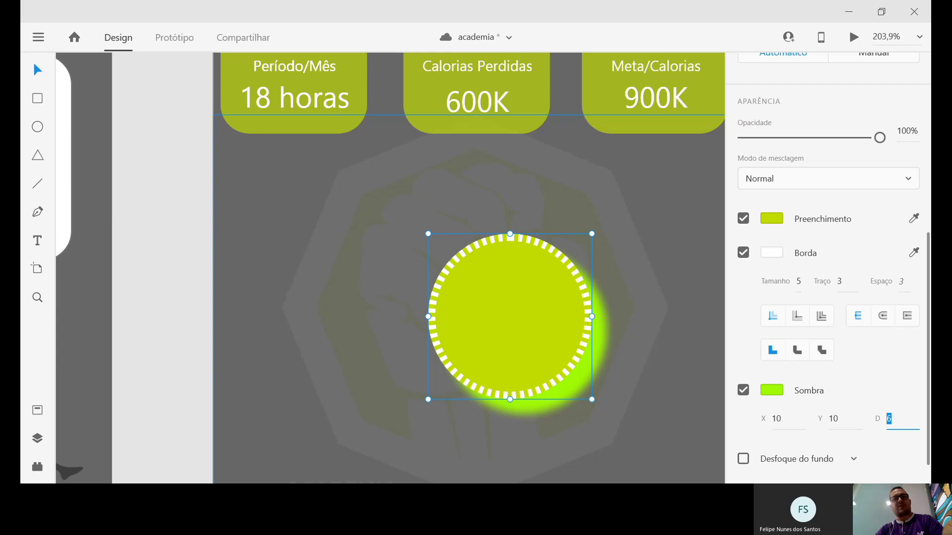
{"action": "type", "text": "10"}
{"action": "key", "text": "Return"}
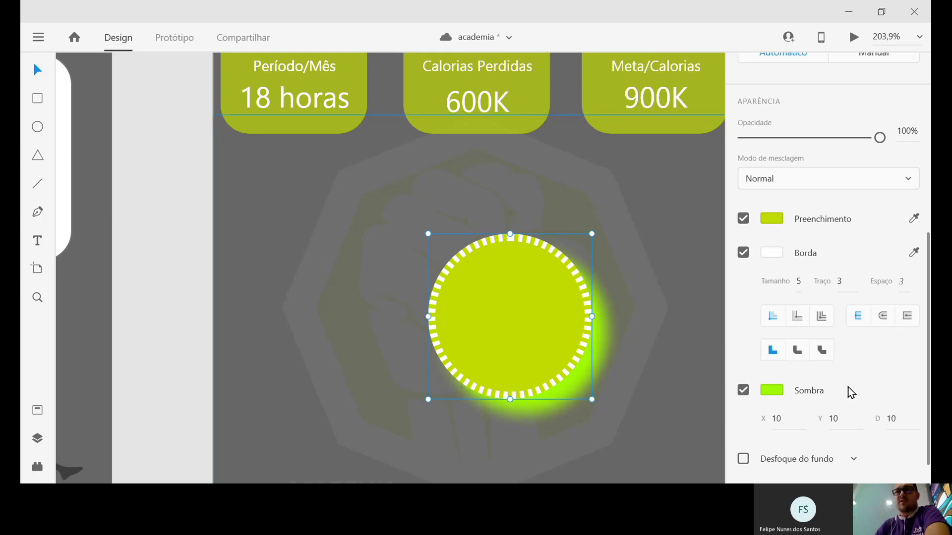
Reduce the circle's shadow to an X offset of 3, a Y offset of 3 and a blur of 3
{"action": "left_click", "coordinate": [782, 418]}
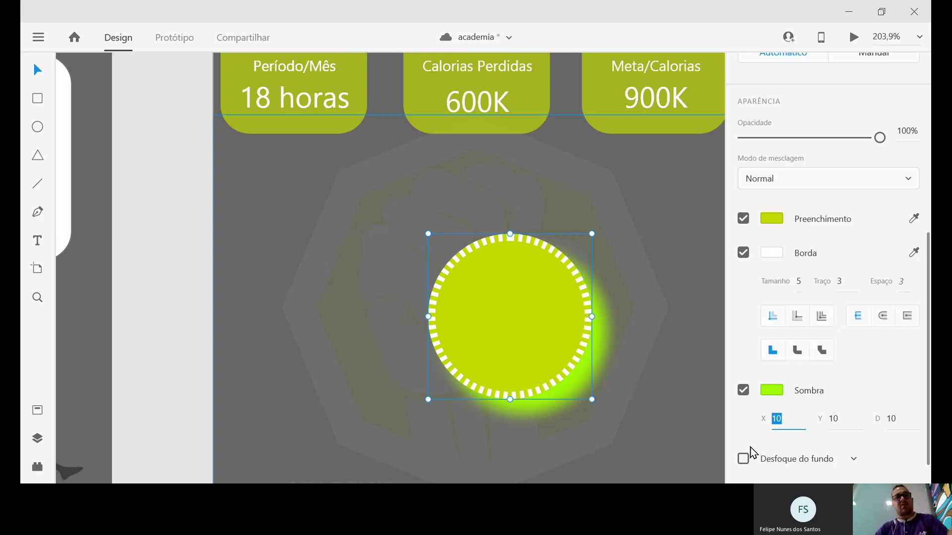
{"action": "type", "text": "3"}
{"action": "left_click", "coordinate": [843, 419]}
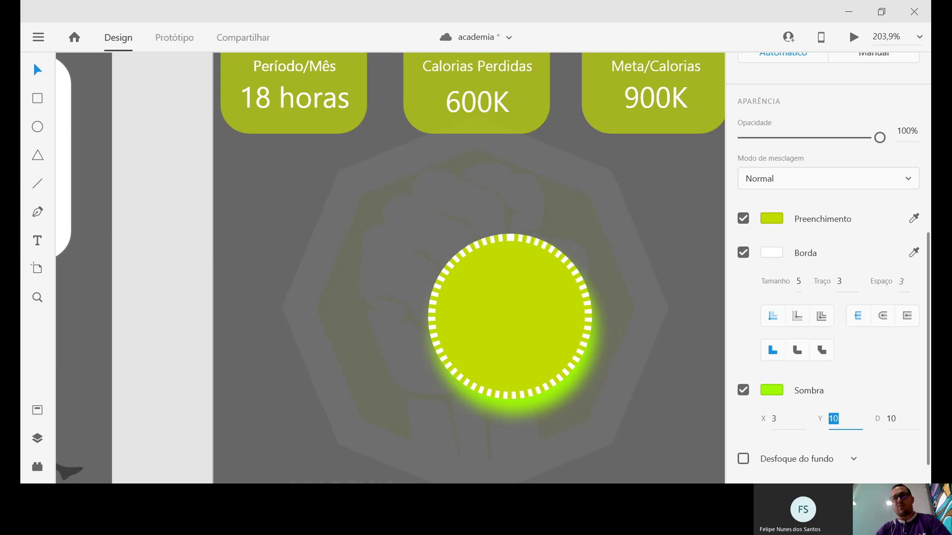
{"action": "type", "text": "3"}
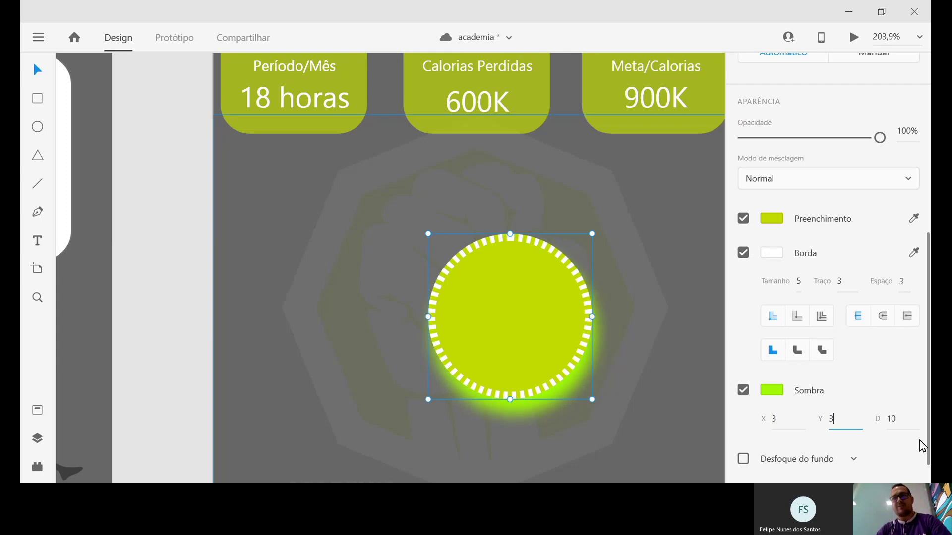
{"action": "left_click", "coordinate": [899, 418]}
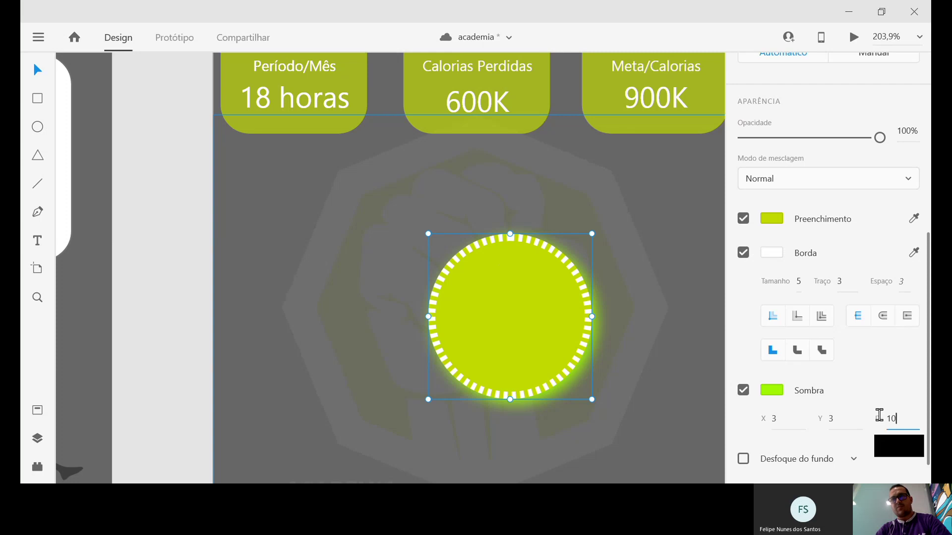
{"action": "key", "text": "ctrl+a"}
{"action": "type", "text": "3"}
{"action": "key", "text": "Return"}
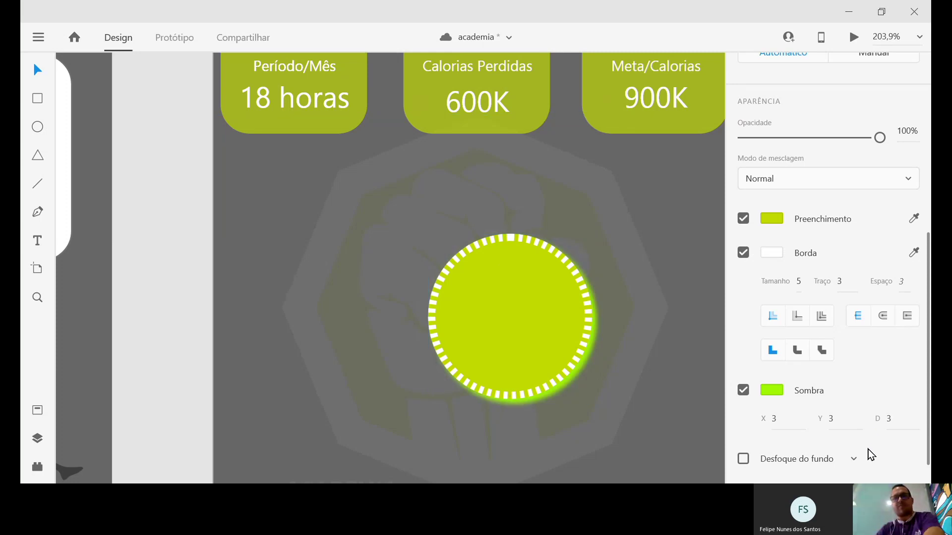
Set the blur of the circle's shadow to 2
{"action": "left_click", "coordinate": [495, 356]}
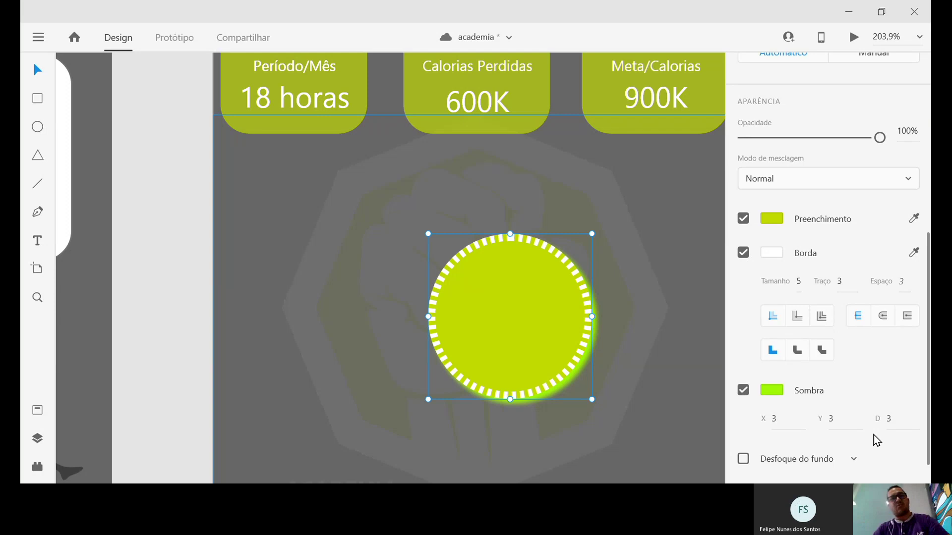
{"action": "left_click", "coordinate": [890, 419]}
{"action": "type", "text": "2"}
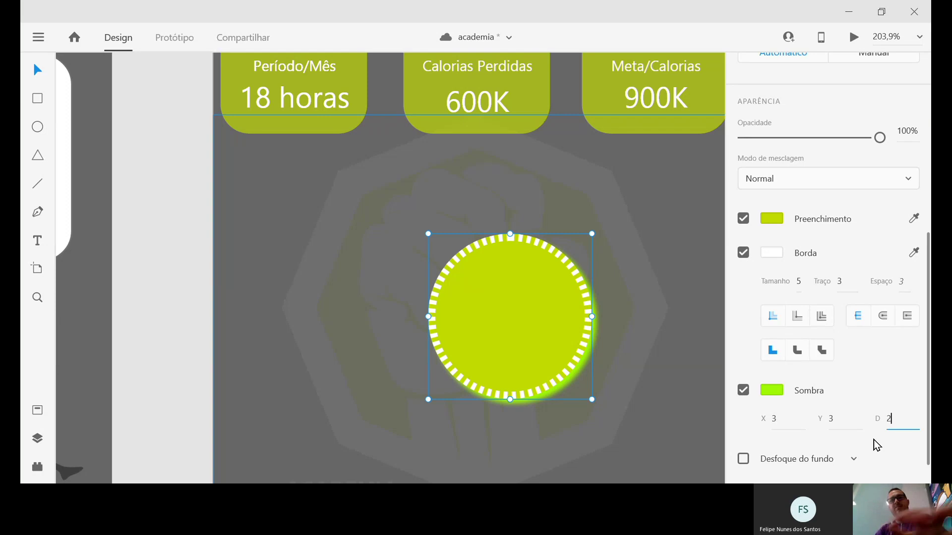
{"action": "key", "text": "Return"}
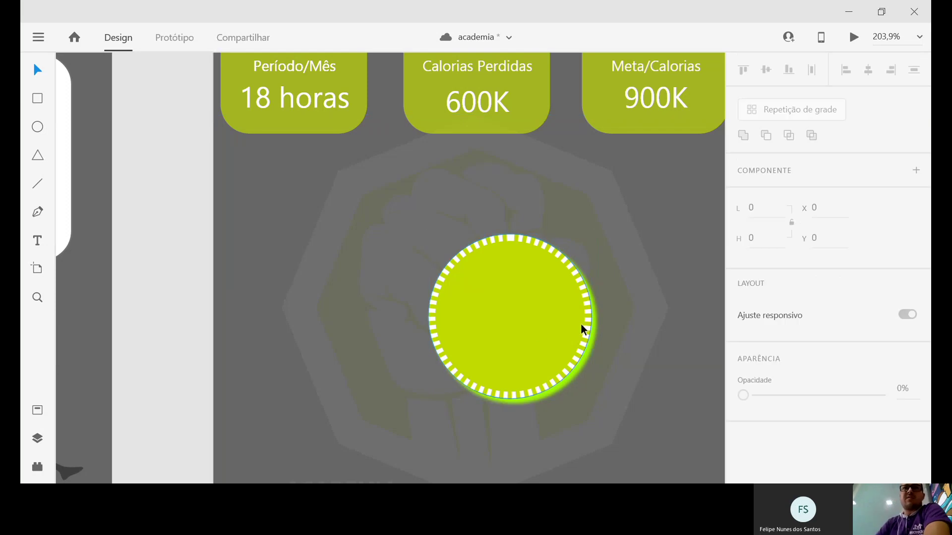
Centre the circle under the Calorias Perdidas card, review its appearance settings and delete it
{"action": "left_click_drag", "start_coordinate": [581, 323], "coordinate": [521, 306]}
{"action": "scroll", "coordinate": [862, 302], "scroll_direction": "down", "scroll_amount": 8}
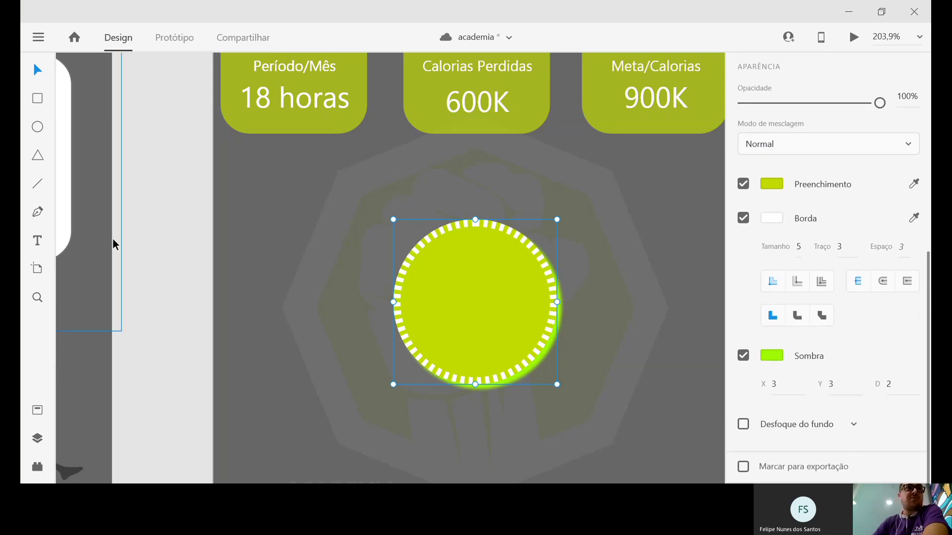
{"action": "key", "text": "Delete"}
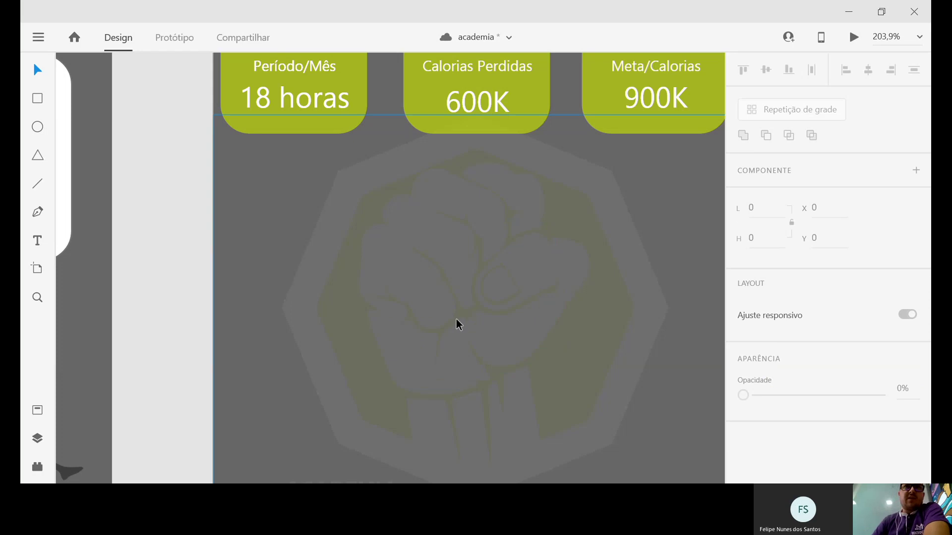
Draw a triangle about 102 by 95 over the fist logo, with corners rounded to about 16 and a star ratio of about 80%
{"action": "left_click", "coordinate": [42, 155]}
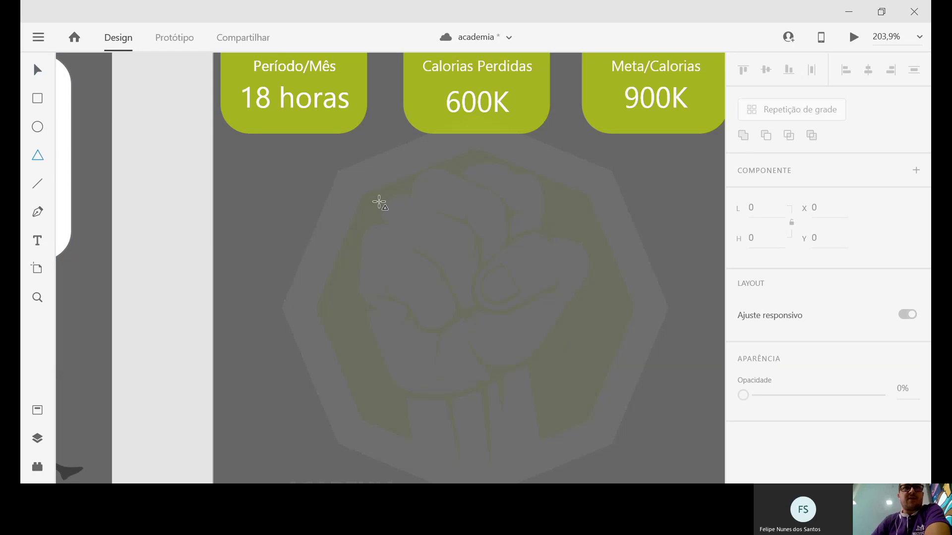
{"action": "left_click_drag", "start_coordinate": [380, 204], "coordinate": [525, 338]}
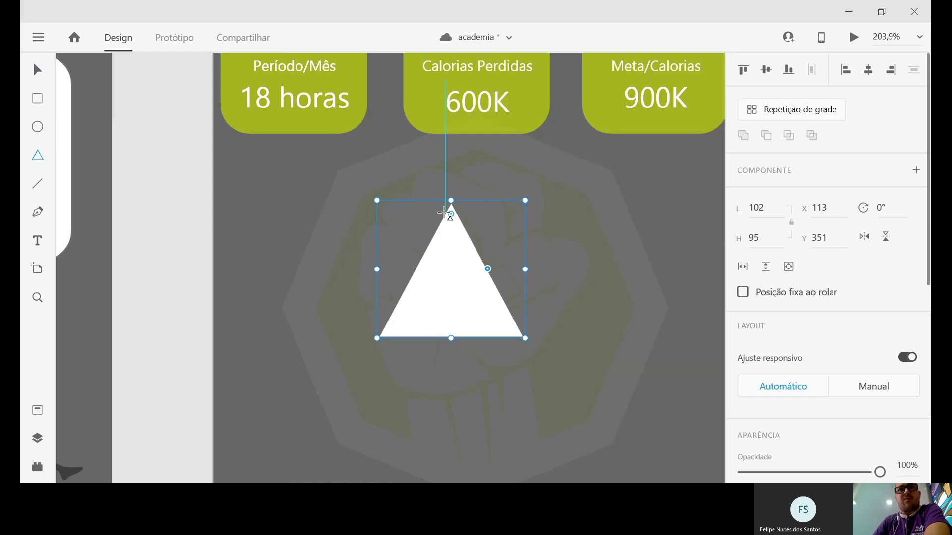
{"action": "left_click_drag", "start_coordinate": [450, 215], "coordinate": [451, 249]}
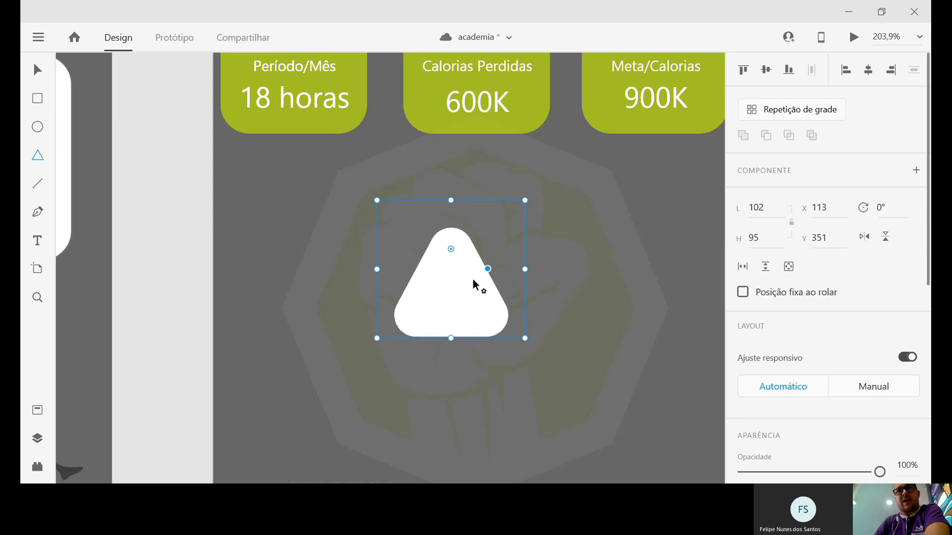
{"action": "mouse_move", "coordinate": [472, 280]}
{"action": "left_mouse_down"}
{"action": "mouse_move", "coordinate": [465, 287]}
{"action": "mouse_move", "coordinate": [521, 257]}
{"action": "mouse_move", "coordinate": [481, 273]}
{"action": "left_mouse_up"}
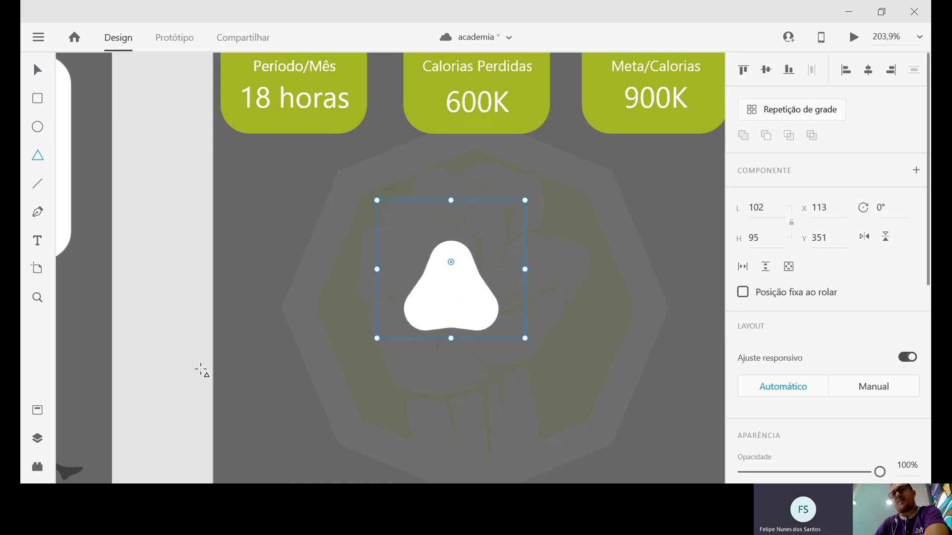
Move the rounded triangle to about X 131, Y 359, centred under the Calorias Perdidas card, and review its appearance settings
{"action": "left_click", "coordinate": [36, 71]}
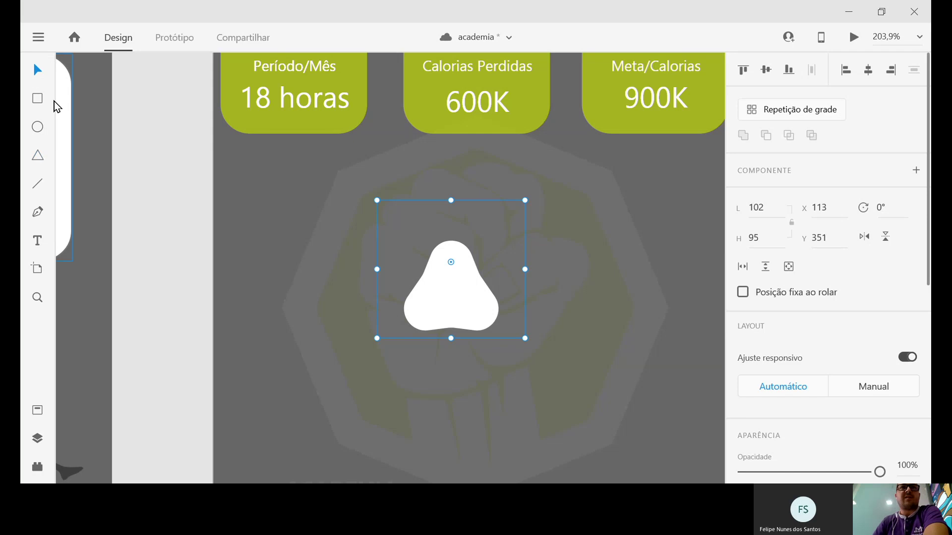
{"action": "left_click_drag", "start_coordinate": [463, 281], "coordinate": [475, 307]}
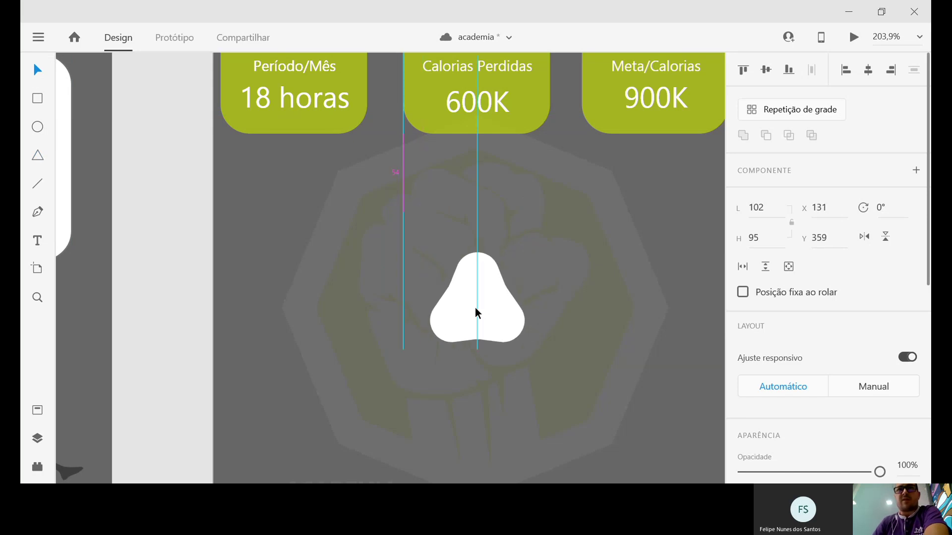
{"action": "scroll", "coordinate": [833, 379], "scroll_direction": "down", "scroll_amount": 7}
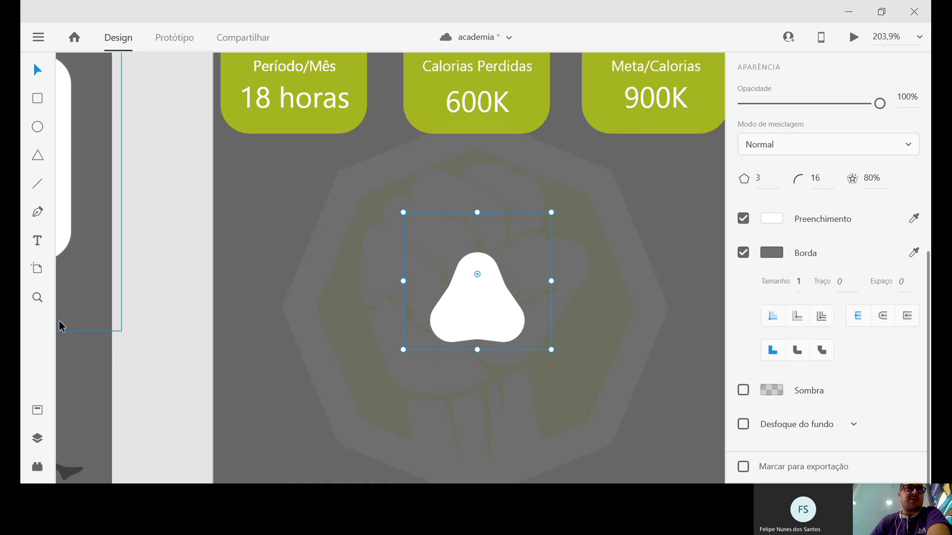
Try the Artboard tool by drawing a small artboard across the edge of the gym screen, and undo it
{"action": "left_click", "coordinate": [37, 270]}
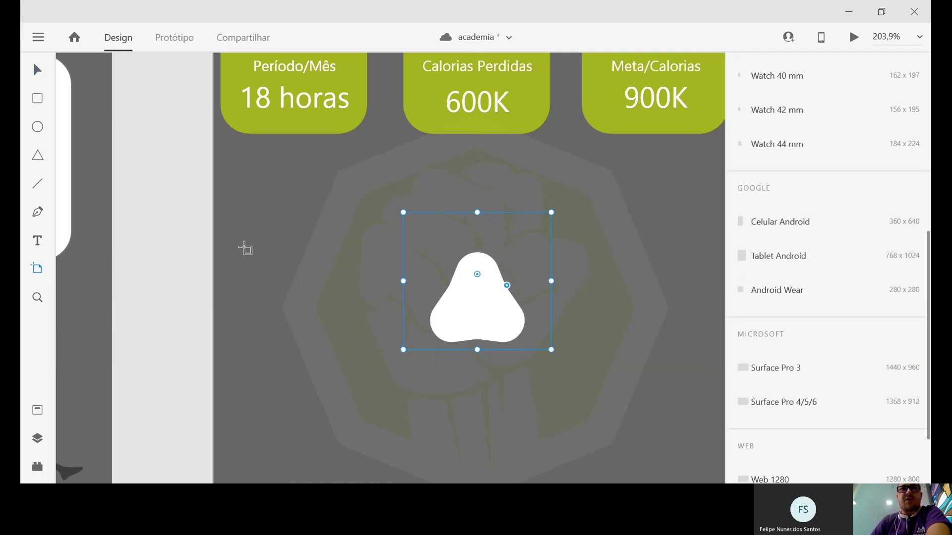
{"action": "left_click_drag", "start_coordinate": [291, 292], "coordinate": [306, 301]}
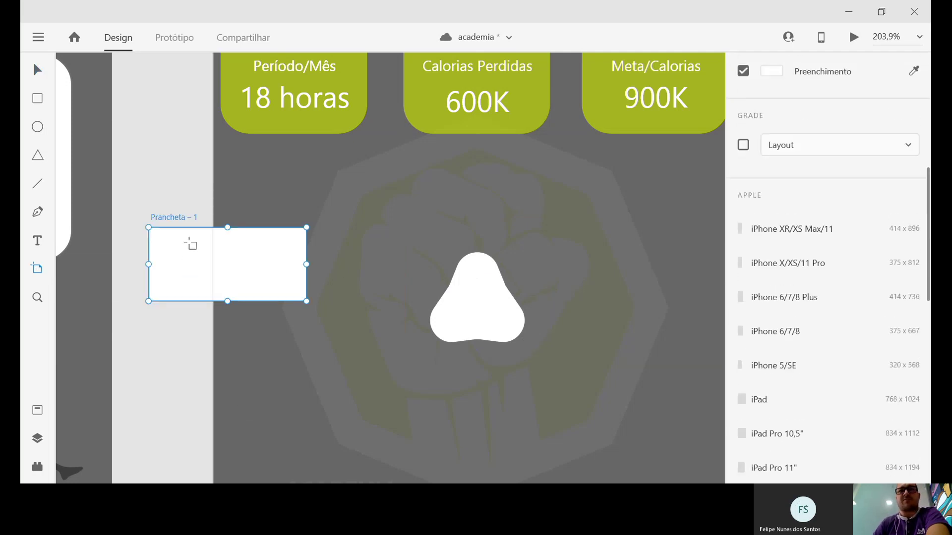
{"action": "key", "text": "ctrl+z"}
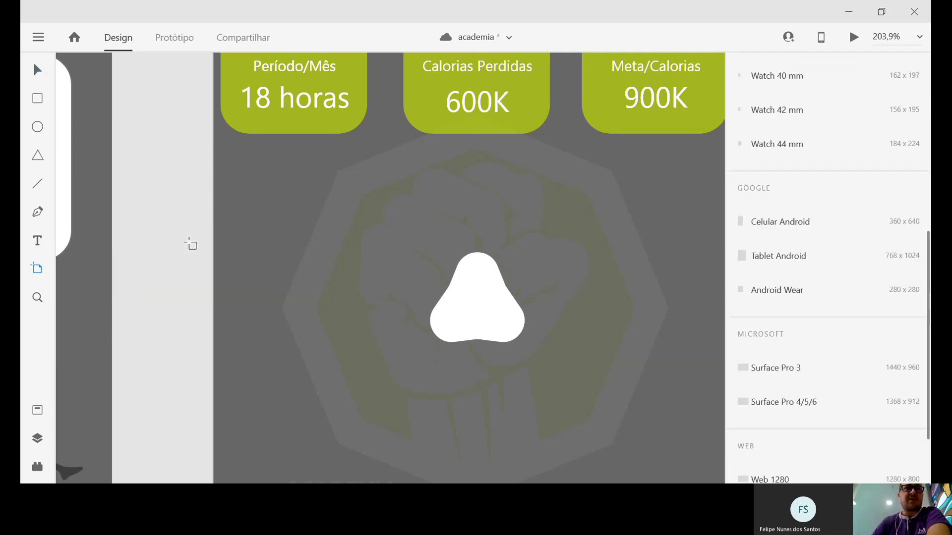
Zoom in closely on the white rounded triangle with the Zoom tool, and zoom back out to 500%
{"action": "left_click", "coordinate": [38, 298]}
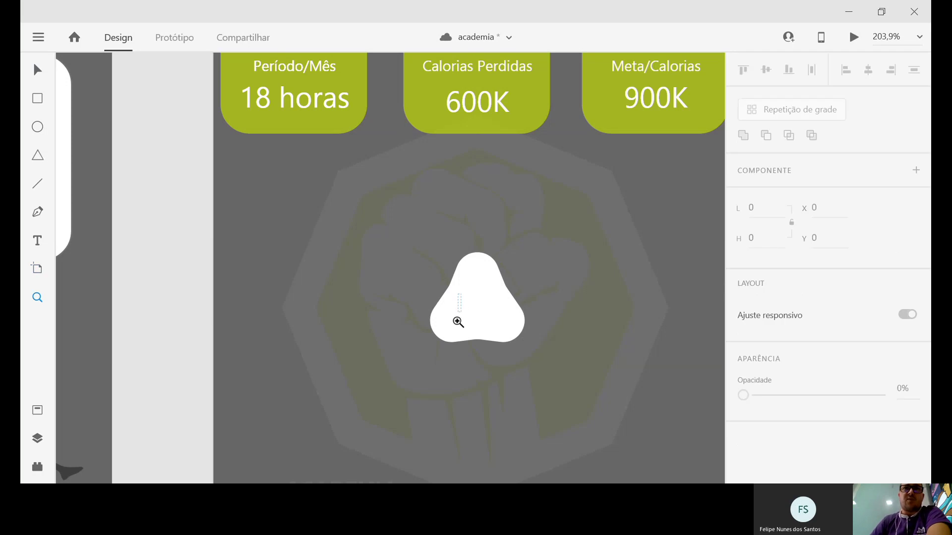
{"action": "left_click_drag", "start_coordinate": [458, 322], "coordinate": [445, 340]}
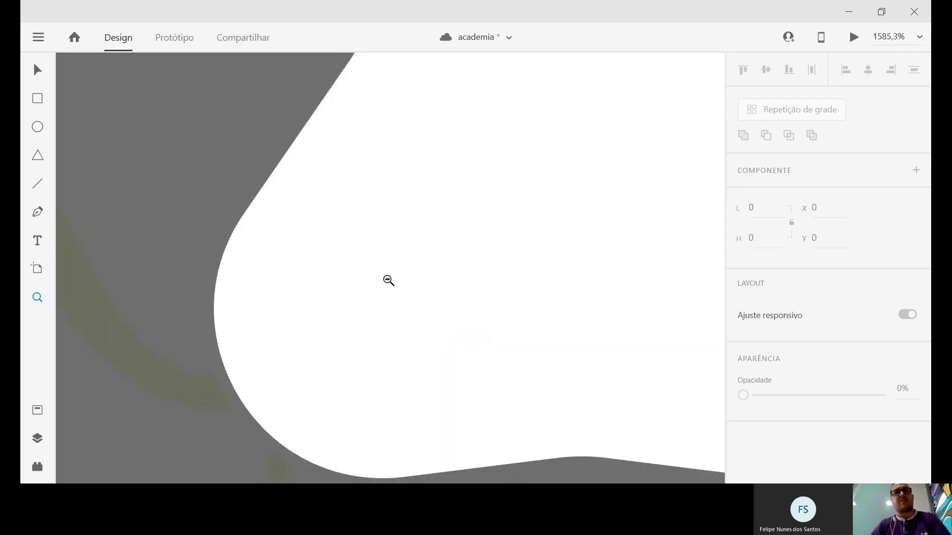
{"action": "left_click", "coordinate": [441, 312], "text": "alt"}
{"action": "left_click", "coordinate": [546, 199], "text": "alt"}
{"action": "left_click", "coordinate": [559, 172], "text": "alt"}
{"action": "left_click", "coordinate": [563, 158], "text": "alt"}
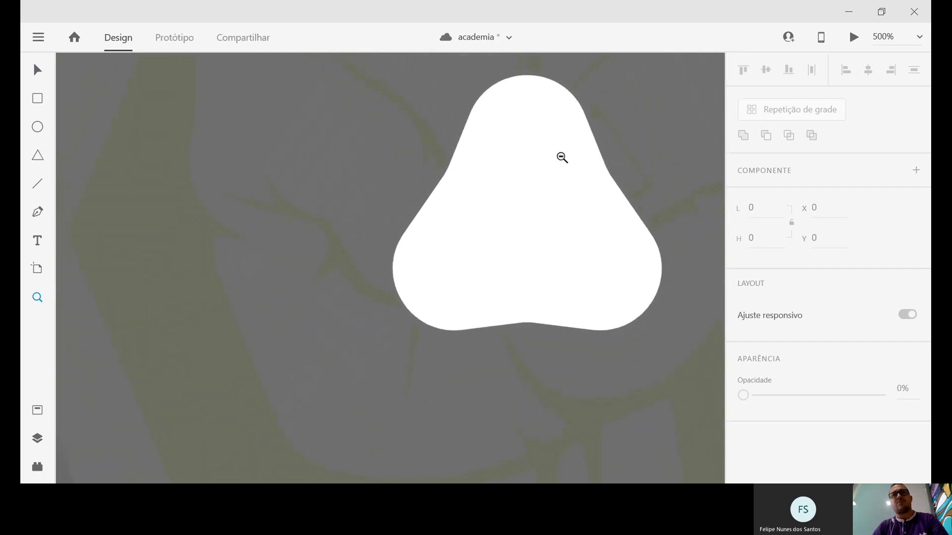
Zoom out from the rounded triangle and look over the gym app's screens, ending on the full profile screen
{"action": "left_click", "coordinate": [562, 157], "text": "alt"}
{"action": "left_click", "coordinate": [562, 157], "text": "alt"}
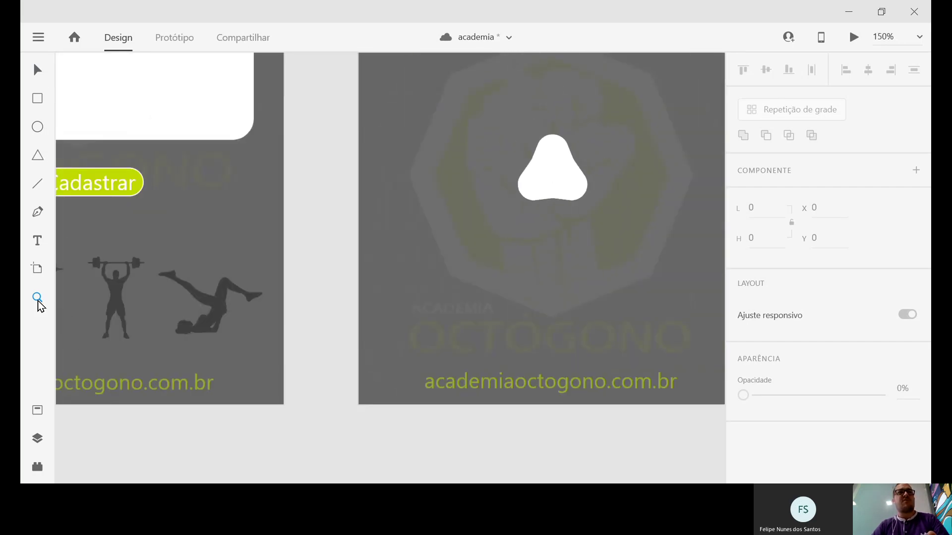
{"action": "left_click", "coordinate": [38, 72]}
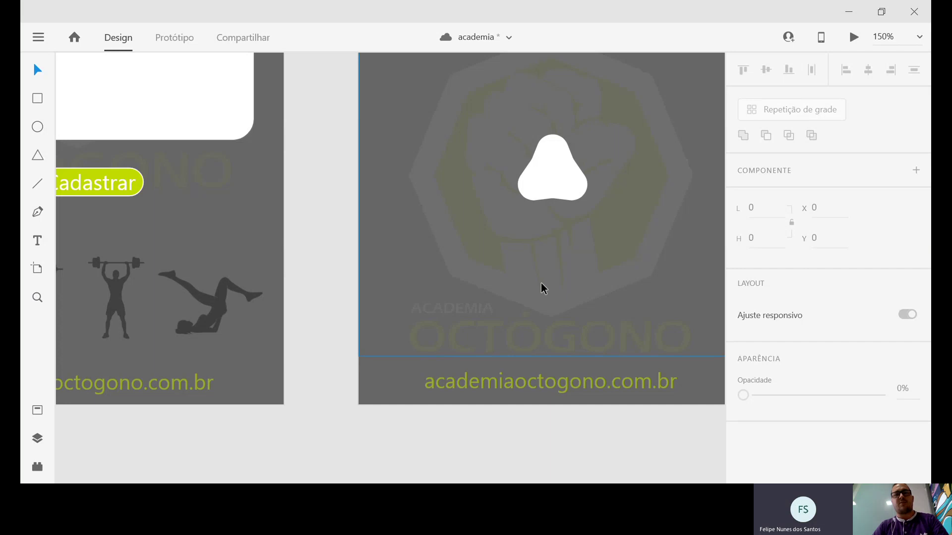
{"action": "scroll", "coordinate": [637, 172], "scroll_direction": "down", "scroll_amount": 6}
{"action": "scroll", "coordinate": [686, 71], "scroll_direction": "up", "scroll_amount": 5}
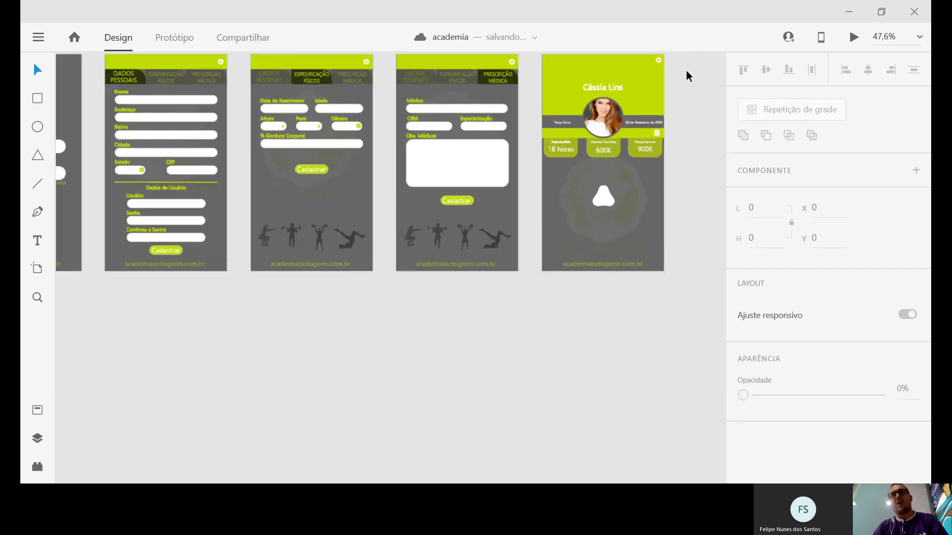
{"action": "scroll", "coordinate": [471, 322], "scroll_direction": "up", "scroll_amount": 2}
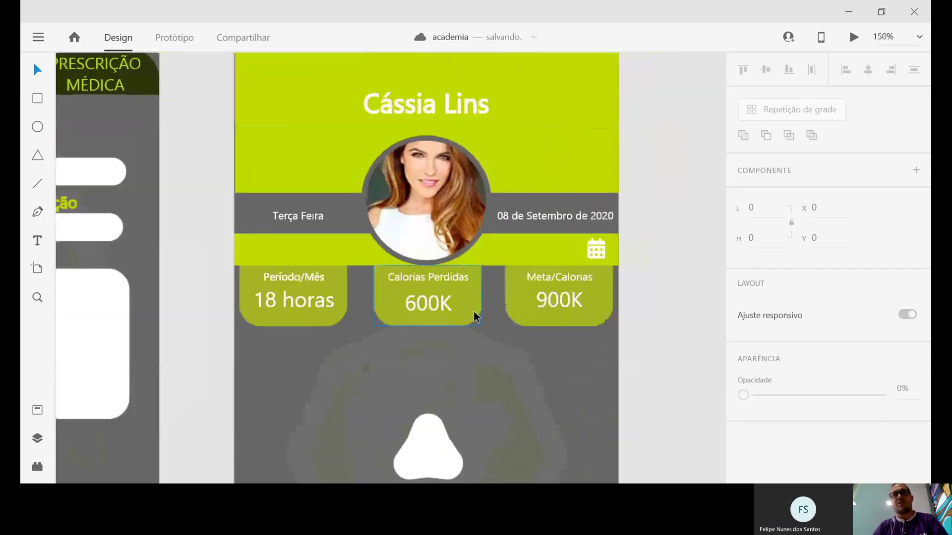
{"action": "scroll", "coordinate": [465, 342], "scroll_direction": "down", "scroll_amount": 2}
{"action": "scroll", "coordinate": [465, 348], "scroll_direction": "down", "scroll_amount": 4}
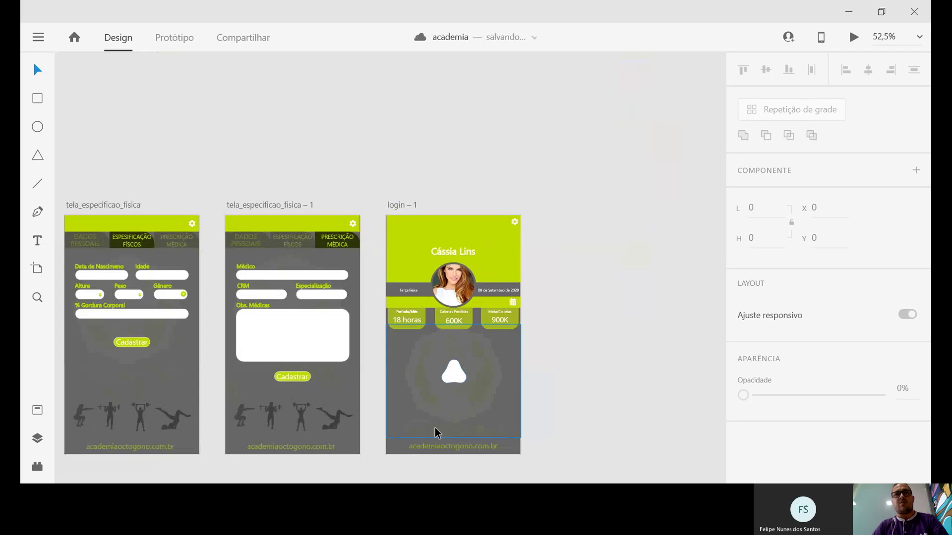
{"action": "scroll", "coordinate": [445, 364], "scroll_direction": "up", "scroll_amount": 2}
{"action": "scroll", "coordinate": [445, 362], "scroll_direction": "up", "scroll_amount": 2}
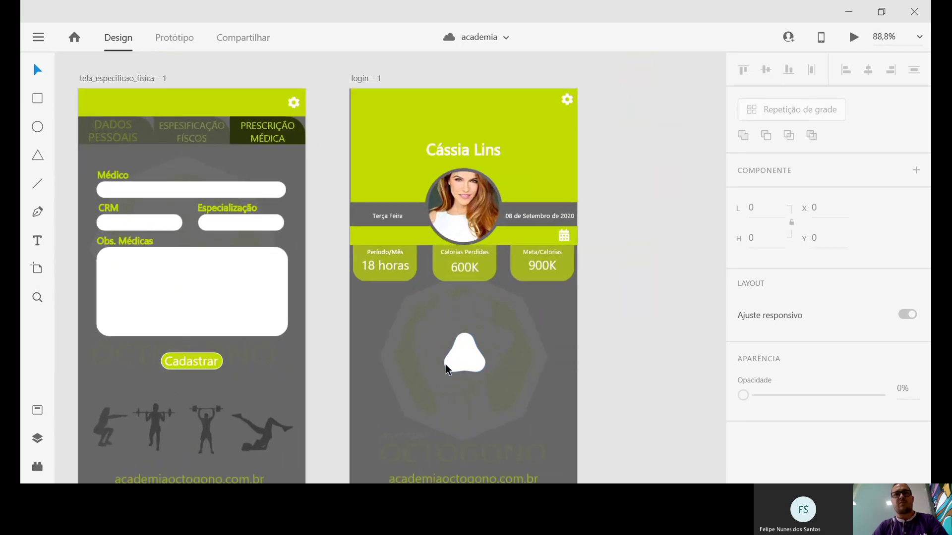
{"action": "scroll", "coordinate": [456, 349], "scroll_direction": "down", "scroll_amount": 1}
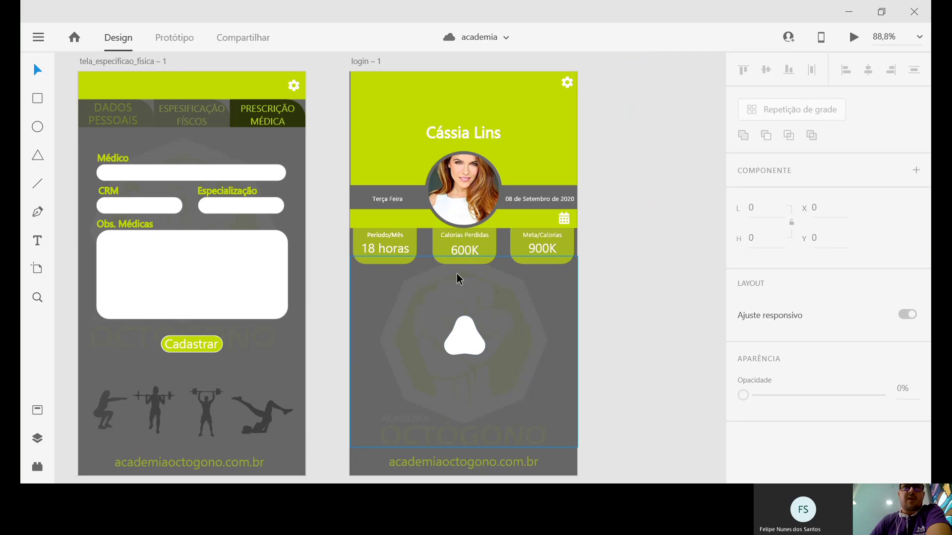
Add the green header bar's colour #C2DB00 from the tela_especificao_fisica – 1 artboard to the document's colour assets
{"action": "left_click", "coordinate": [37, 411]}
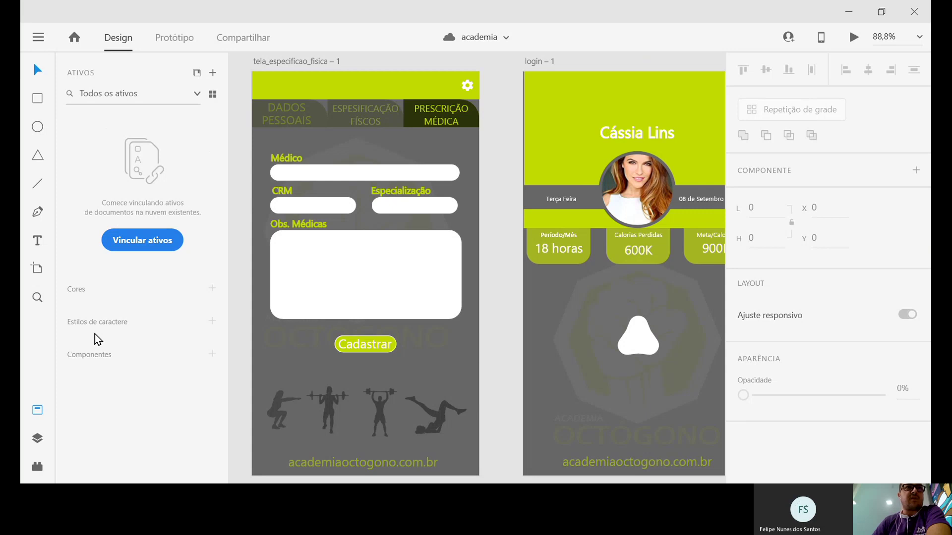
{"action": "left_click", "coordinate": [446, 389]}
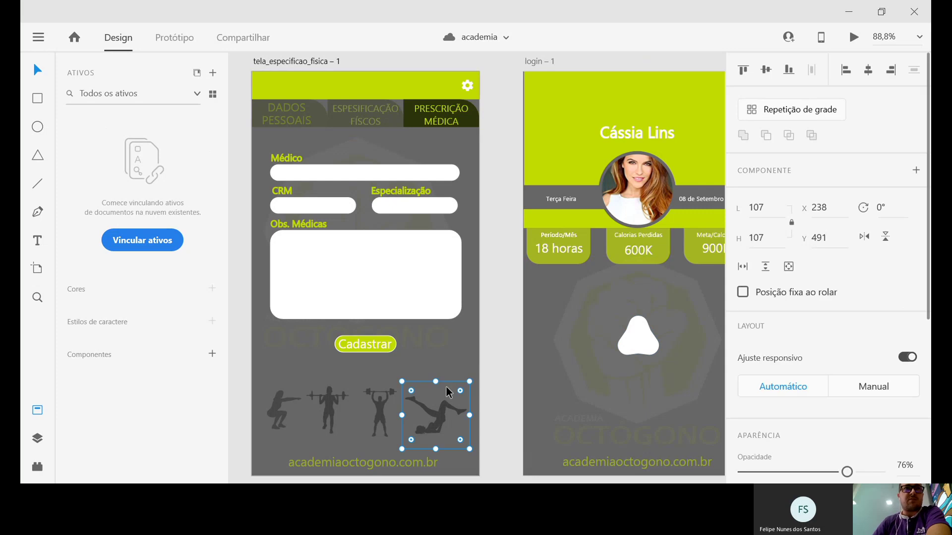
{"action": "left_click", "coordinate": [447, 347]}
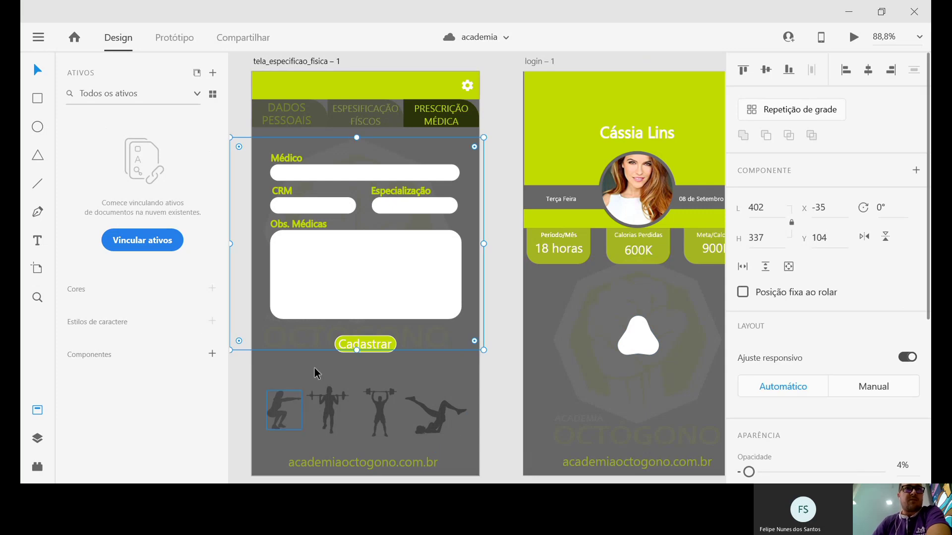
{"action": "left_click", "coordinate": [383, 99]}
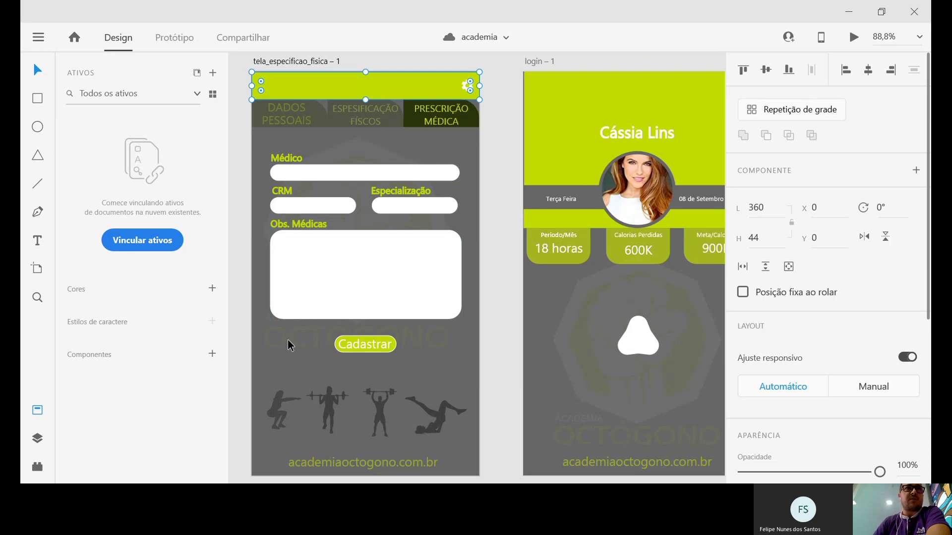
{"action": "key", "text": "Escape"}
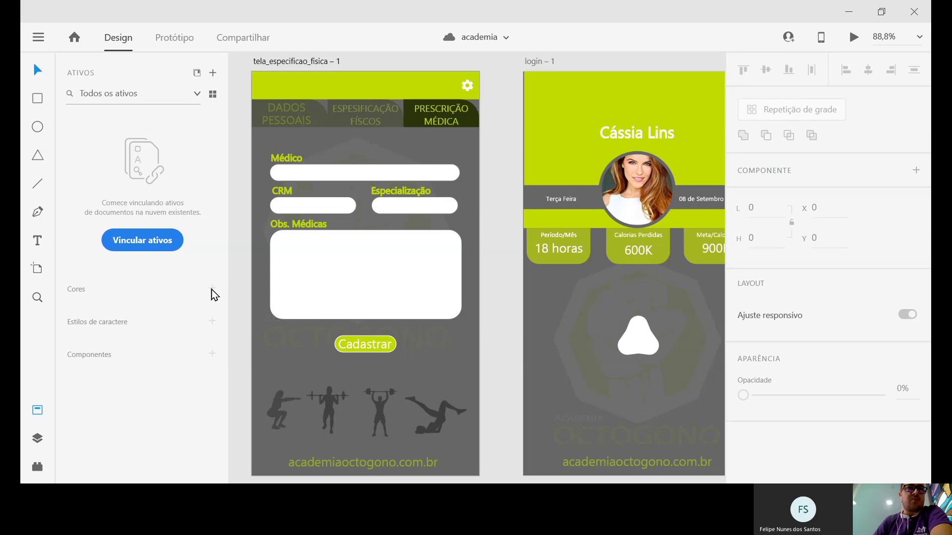
{"action": "left_click", "coordinate": [374, 348]}
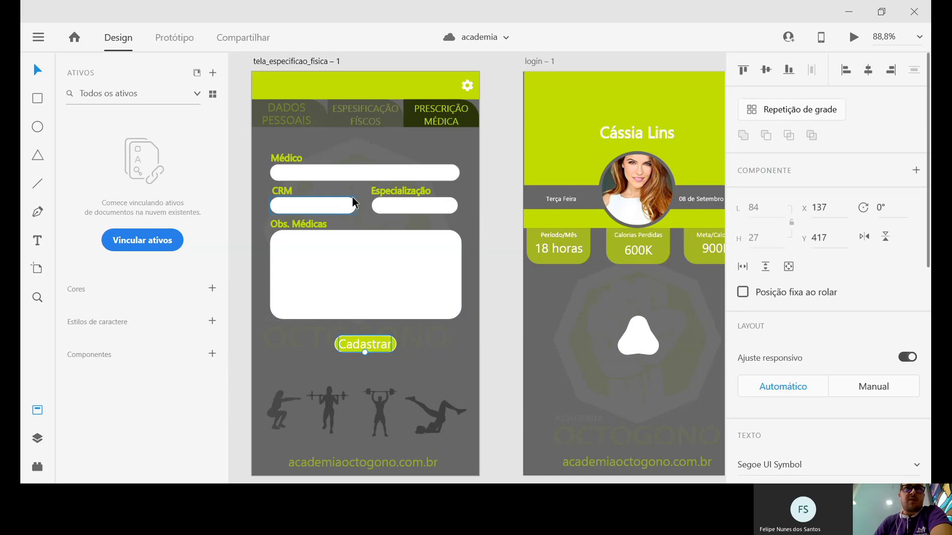
{"action": "left_click", "coordinate": [307, 77]}
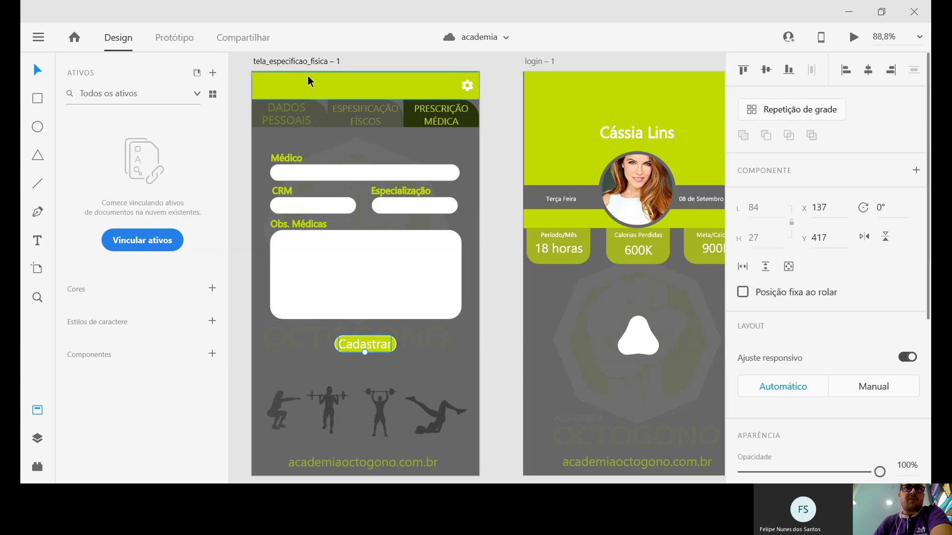
{"action": "left_click", "coordinate": [212, 288]}
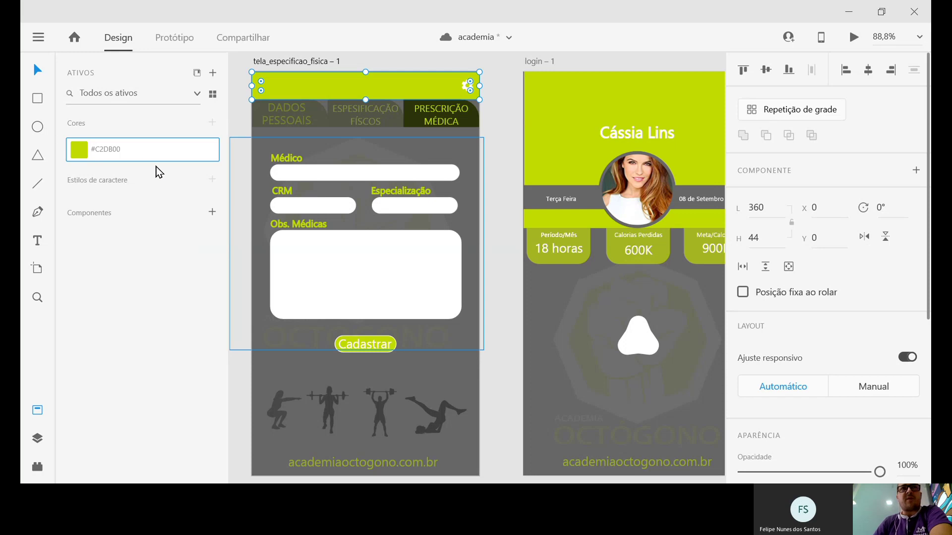
Turn the circular profile photo on the login – 1 artboard into a component and dismiss the components introduction
{"action": "left_click", "coordinate": [652, 186]}
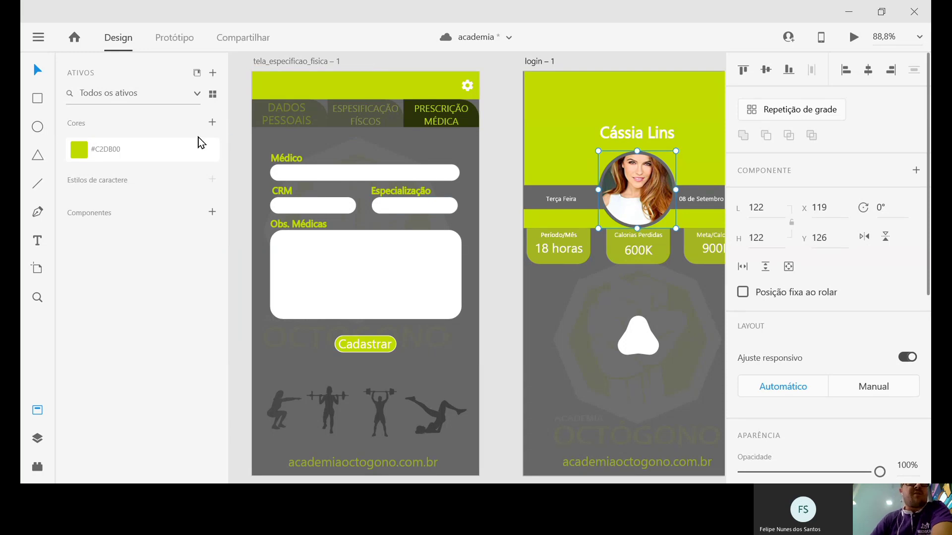
{"action": "left_click", "coordinate": [211, 215]}
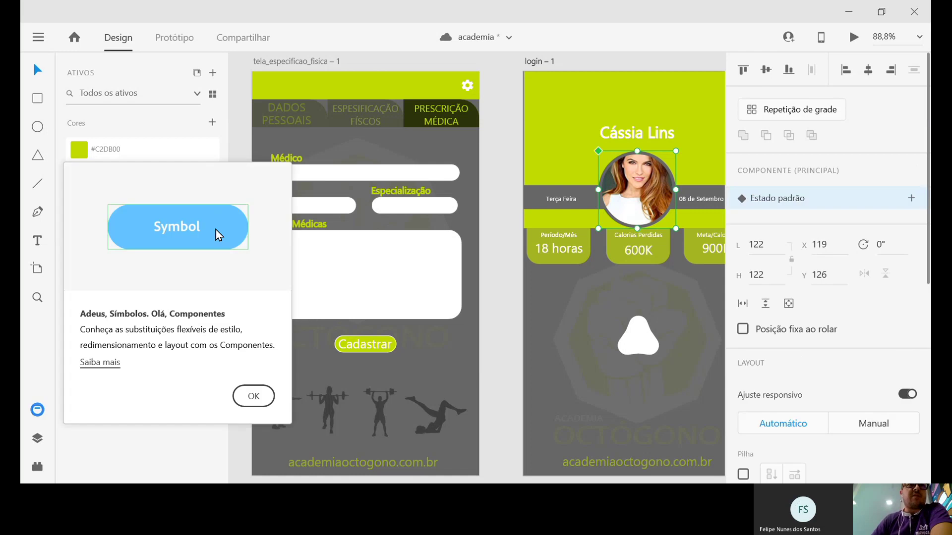
{"action": "left_click", "coordinate": [253, 395]}
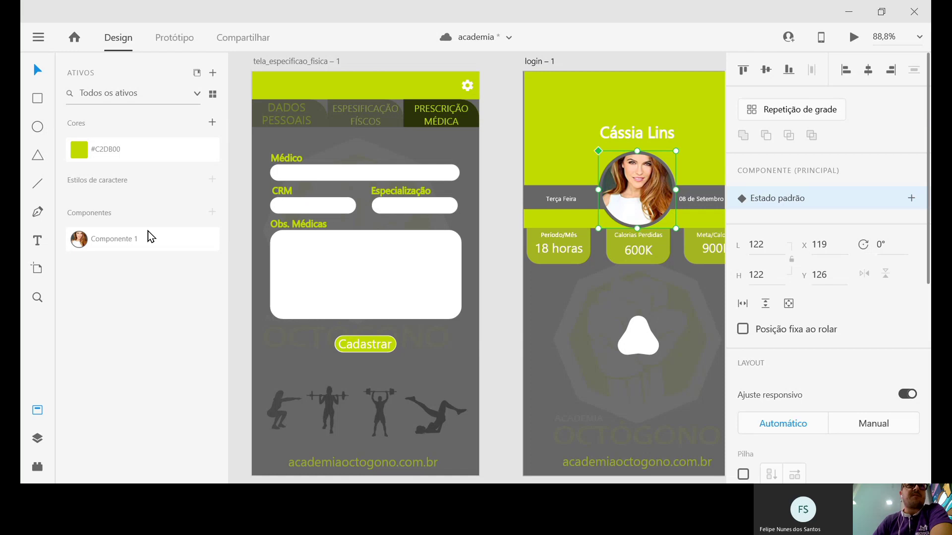
Save the document and locate the background logo and the rounded triangle among the login – 1 artboard's layers
{"action": "left_click", "coordinate": [37, 440]}
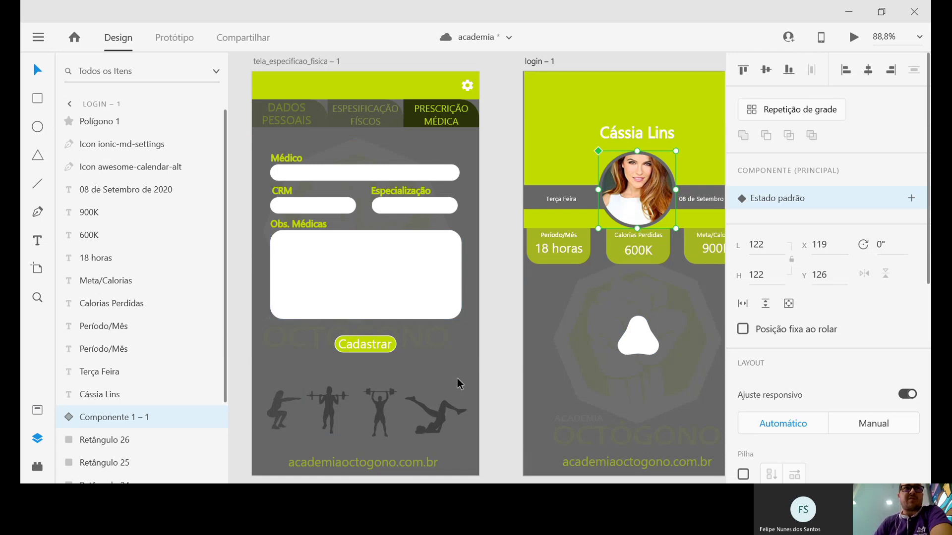
{"action": "key", "text": "ctrl+s"}
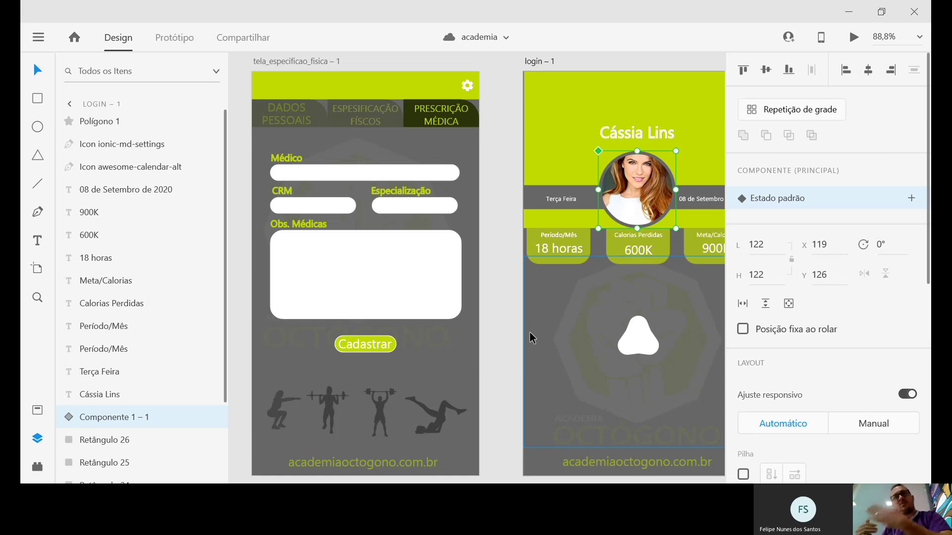
{"action": "left_click", "coordinate": [536, 308]}
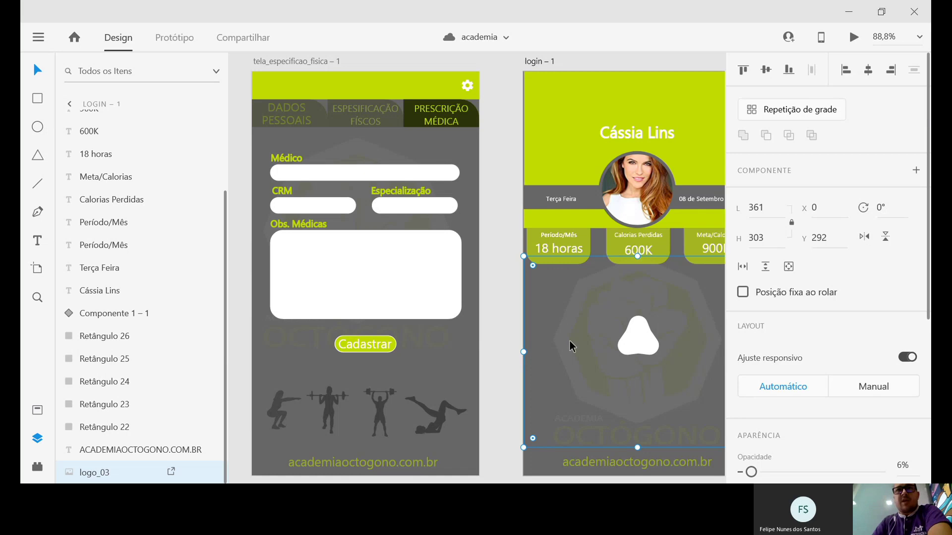
{"action": "mouse_move", "coordinate": [570, 342]}
{"action": "left_mouse_down"}
{"action": "mouse_move", "coordinate": [570, 354]}
{"action": "mouse_move", "coordinate": [571, 343]}
{"action": "left_mouse_up"}
{"action": "left_click", "coordinate": [609, 348]}
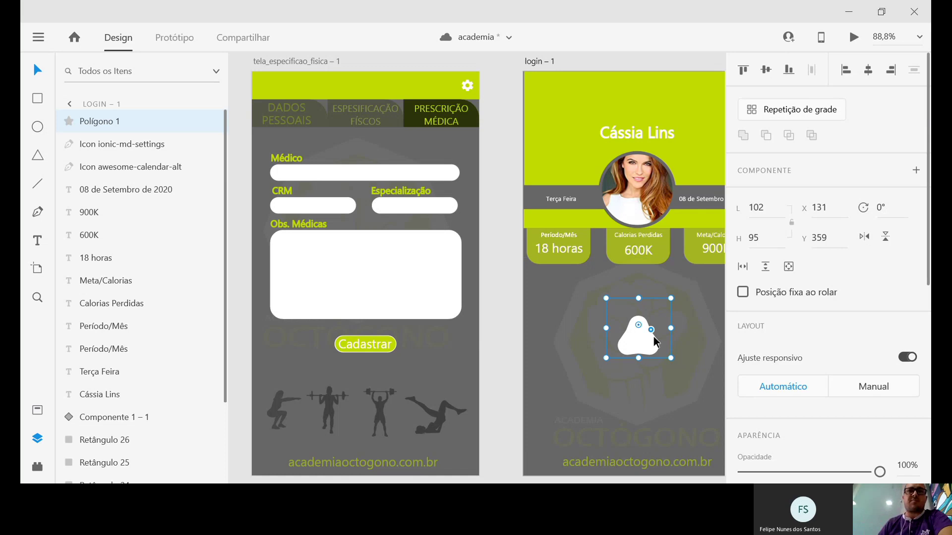
Show the list of artboards and select each one in turn, from tela_especificao_fisica – 1 down to tela_abertura
{"action": "left_click", "coordinate": [501, 234]}
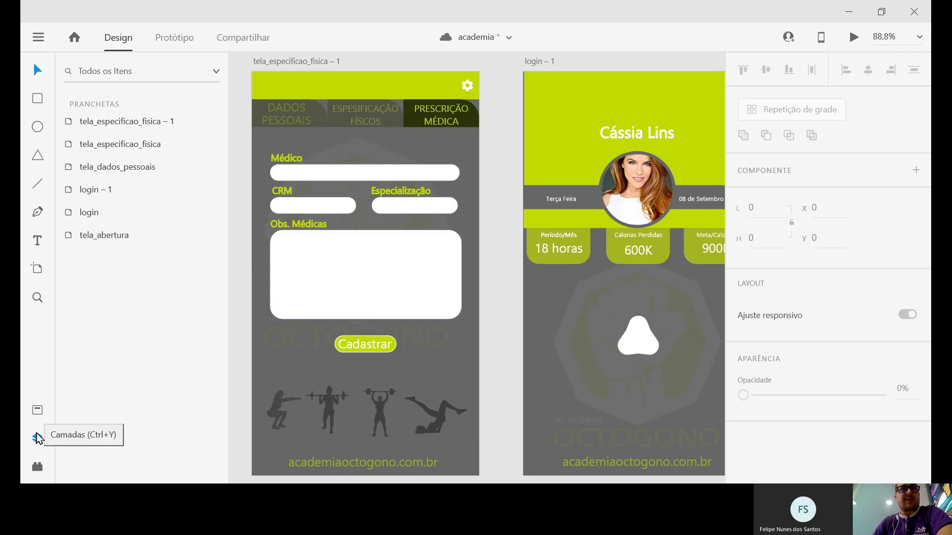
{"action": "left_click", "coordinate": [126, 121]}
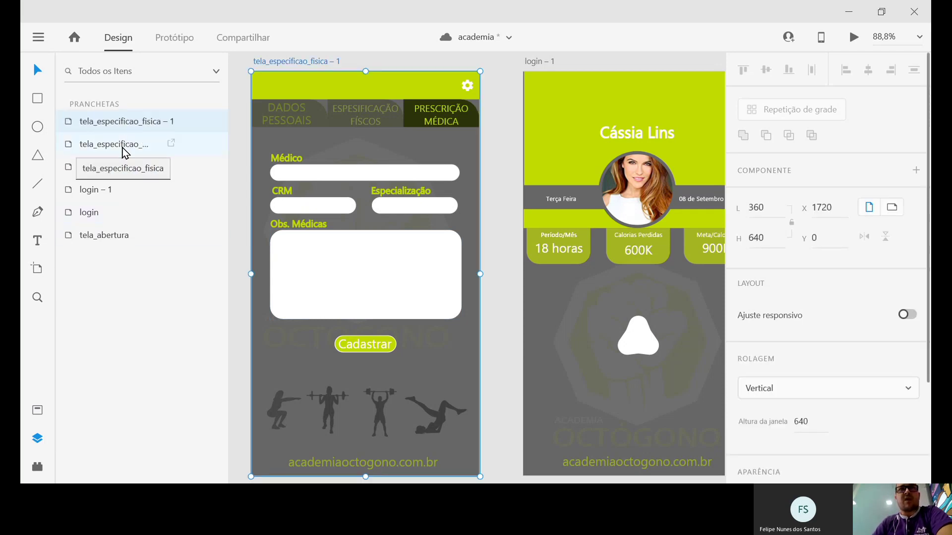
{"action": "left_click", "coordinate": [123, 145]}
{"action": "left_click", "coordinate": [123, 167]}
{"action": "left_click", "coordinate": [117, 190]}
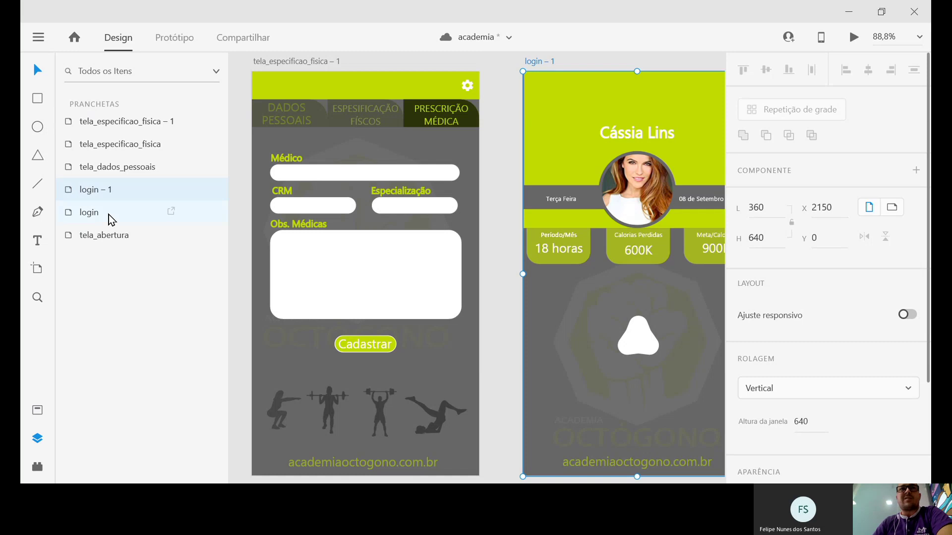
{"action": "left_click", "coordinate": [108, 215]}
{"action": "left_click", "coordinate": [144, 235]}
Zoom out to all artboards and match login, login – 1, tela_dados_pessoais and both tela_especificao_fisica entries to their screens
{"action": "scroll", "coordinate": [549, 223], "scroll_direction": "down", "scroll_amount": 5, "text": "alt"}
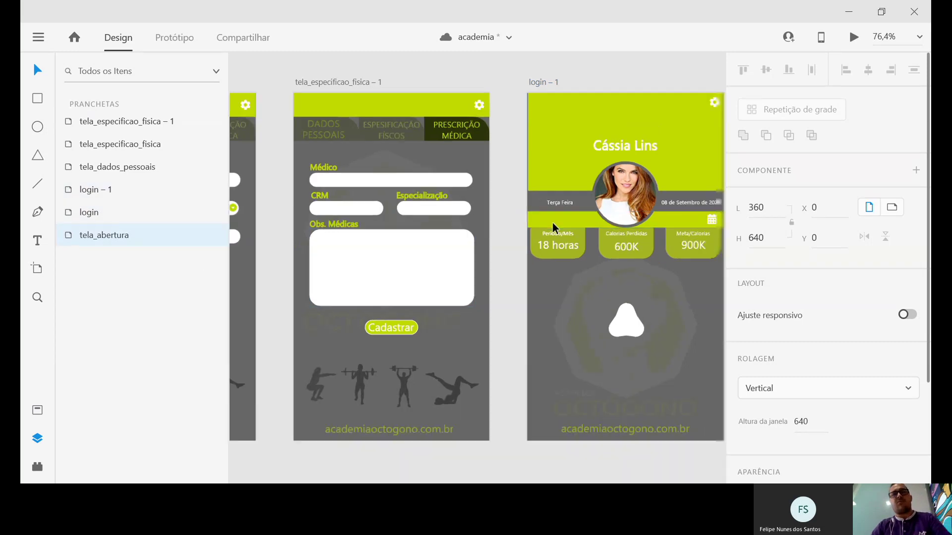
{"action": "scroll", "coordinate": [292, 257], "scroll_direction": "up", "scroll_amount": 2, "text": "alt"}
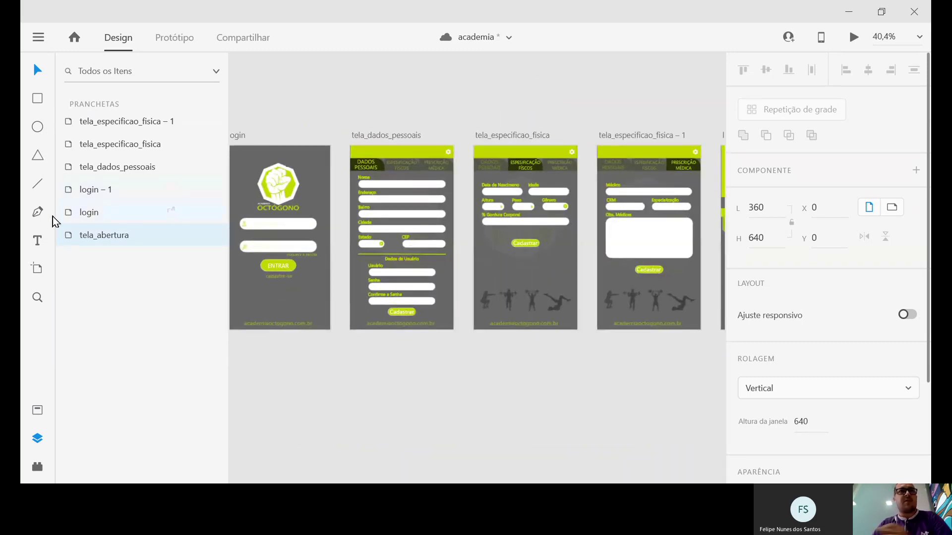
{"action": "left_click", "coordinate": [84, 216]}
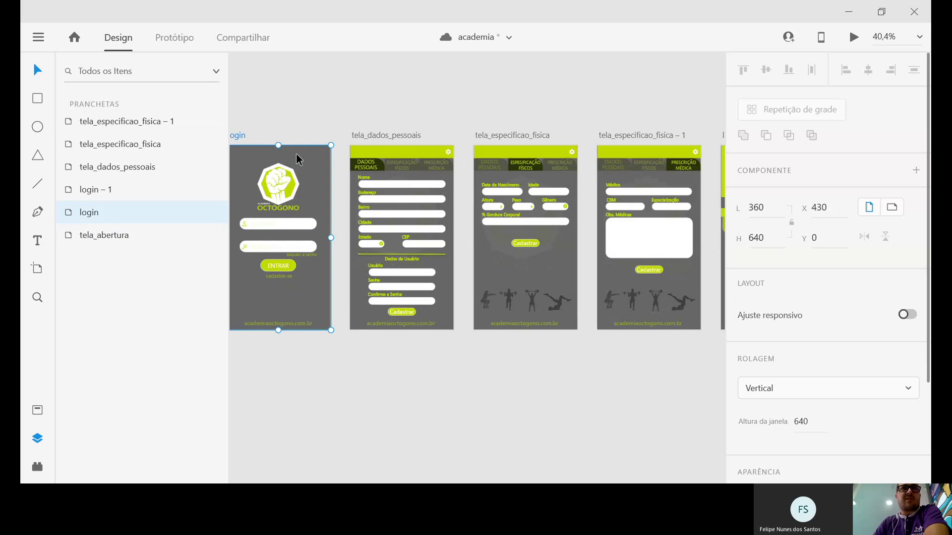
{"action": "left_click", "coordinate": [110, 187]}
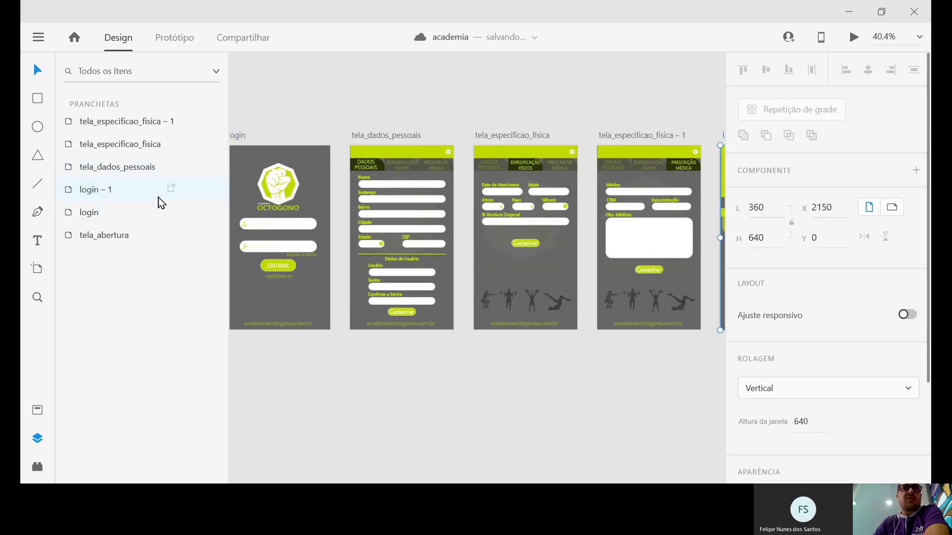
{"action": "scroll", "coordinate": [561, 219], "scroll_direction": "down", "scroll_amount": 2, "text": "alt"}
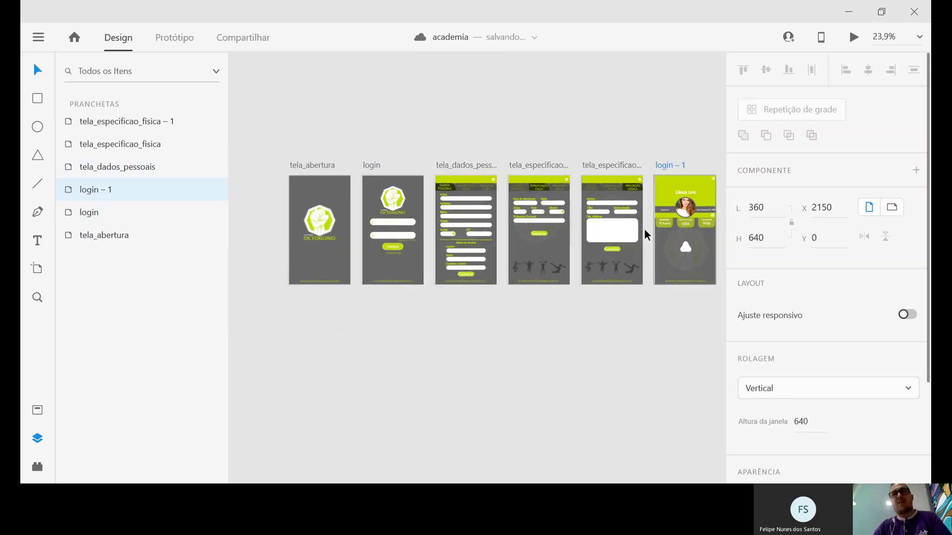
{"action": "left_click", "coordinate": [112, 167]}
{"action": "left_click", "coordinate": [119, 145]}
{"action": "left_click", "coordinate": [131, 122]}
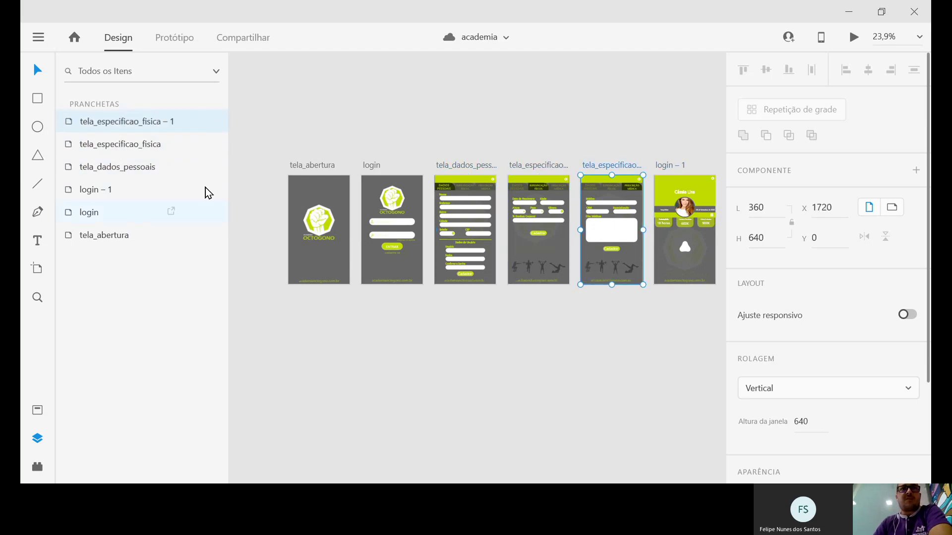
Inspect the layers inside the tela_abertura artboard by selecting its logo, and return to the artboard list
{"action": "left_click", "coordinate": [313, 229]}
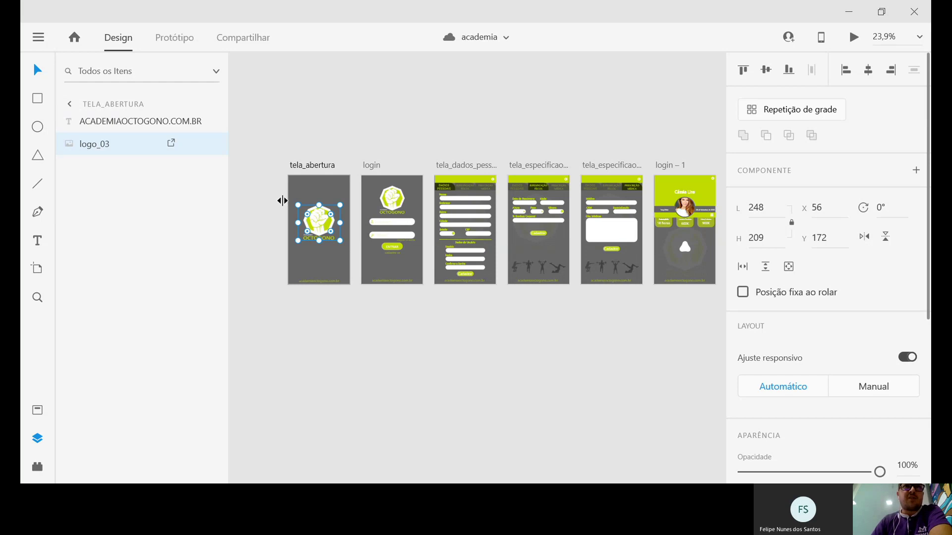
{"action": "left_click", "coordinate": [326, 189]}
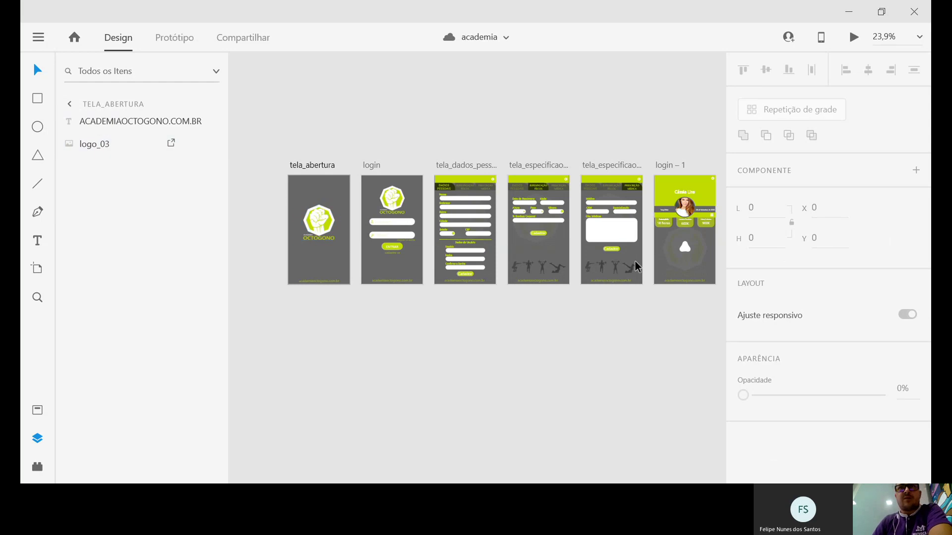
{"action": "left_click", "coordinate": [358, 341]}
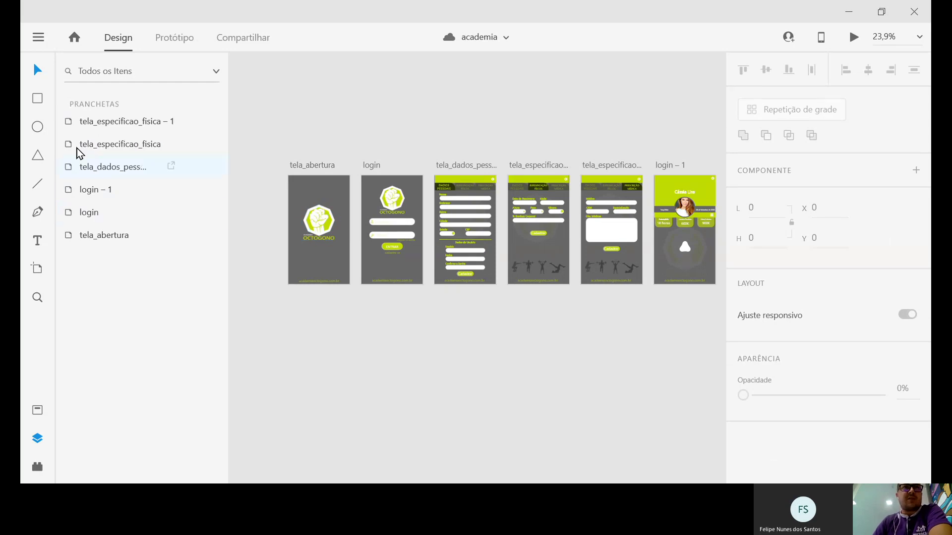
{"action": "left_click", "coordinate": [85, 235]}
{"action": "right_click", "coordinate": [85, 235]}
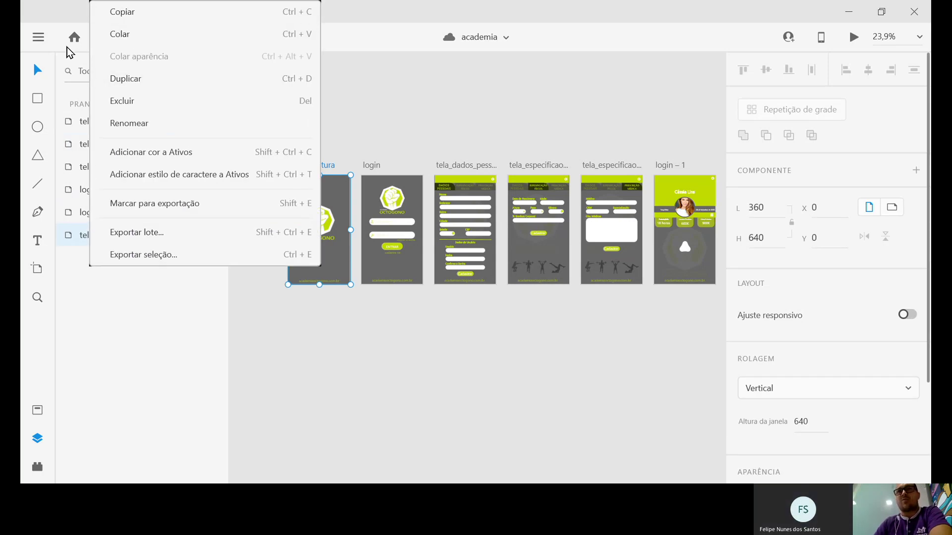
{"action": "left_click", "coordinate": [381, 365]}
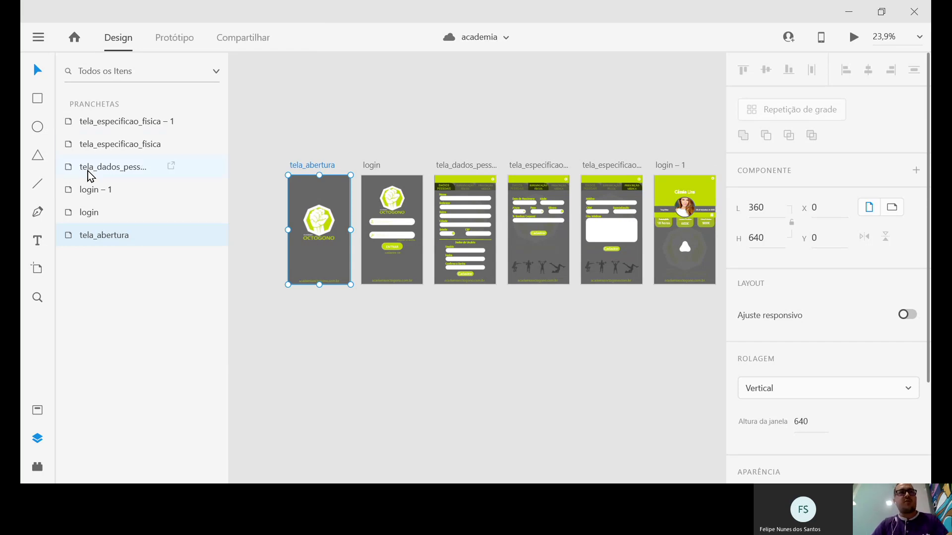
Rename the login – 1 artboard as perfil
{"action": "left_click", "coordinate": [91, 191]}
{"action": "right_click", "coordinate": [97, 191]}
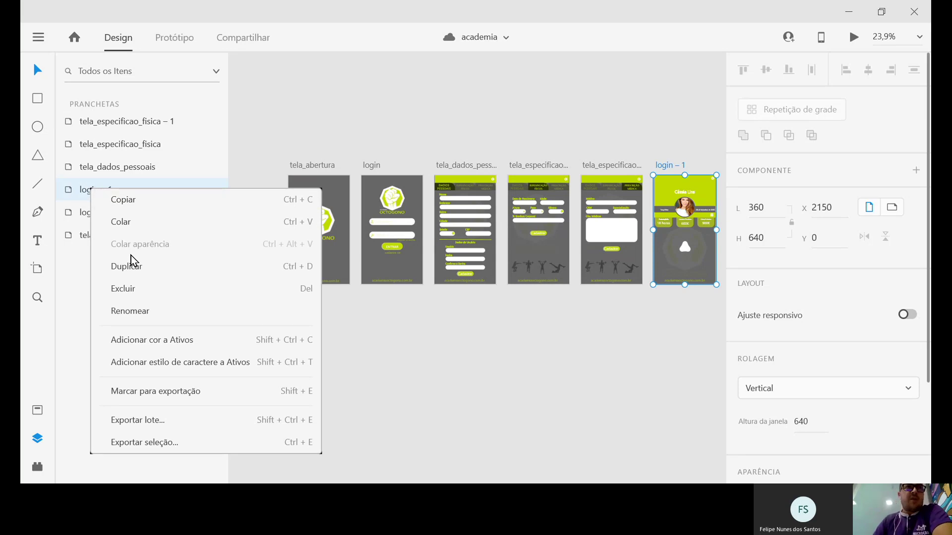
{"action": "left_click", "coordinate": [140, 313]}
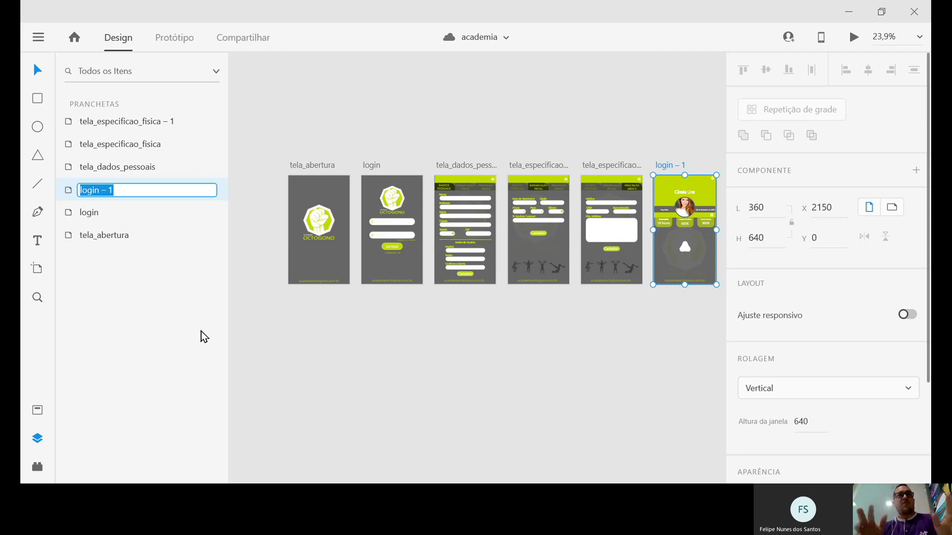
{"action": "type", "text": "perfil"}
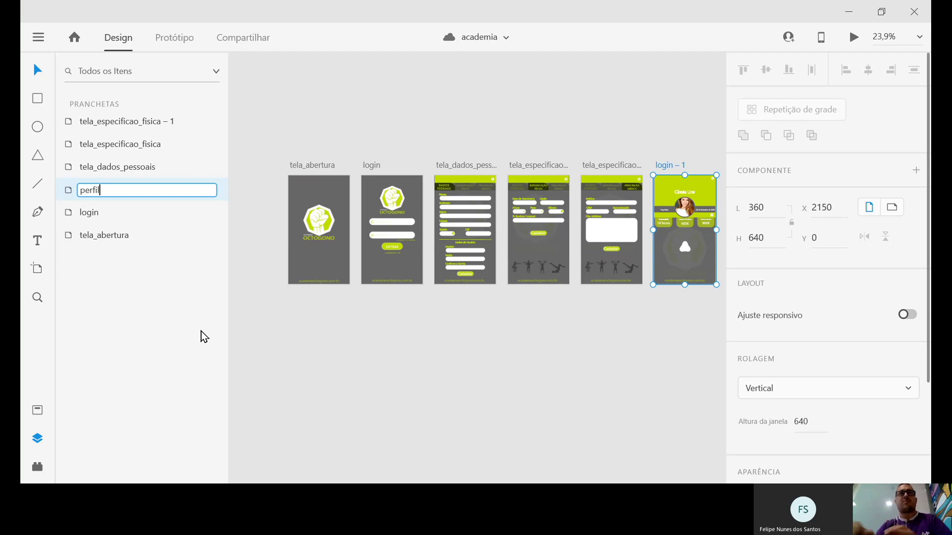
{"action": "key", "text": "Return"}
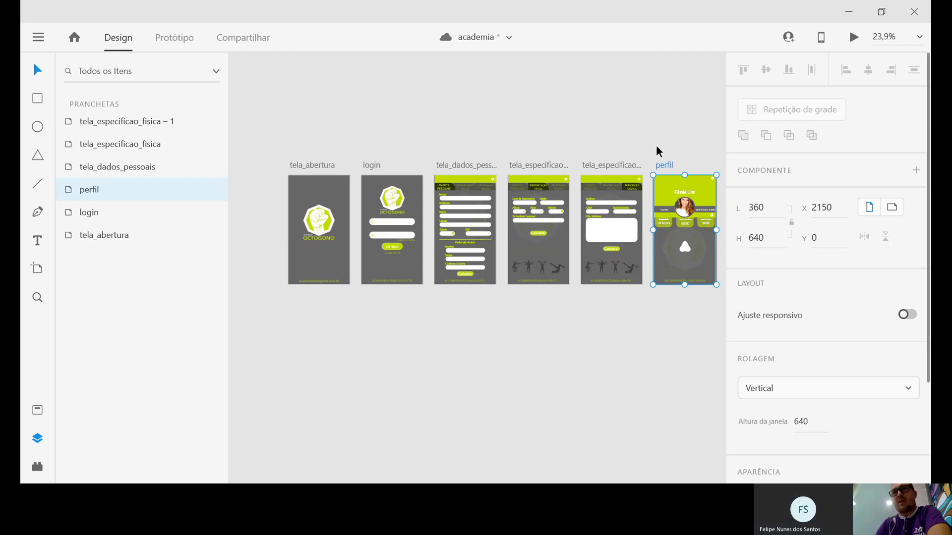
Examine the perfil artboard up close, from its header and profile photo to the date band and statistics cards, and clear the selection
{"action": "scroll", "coordinate": [691, 189], "scroll_direction": "up", "scroll_amount": 1}
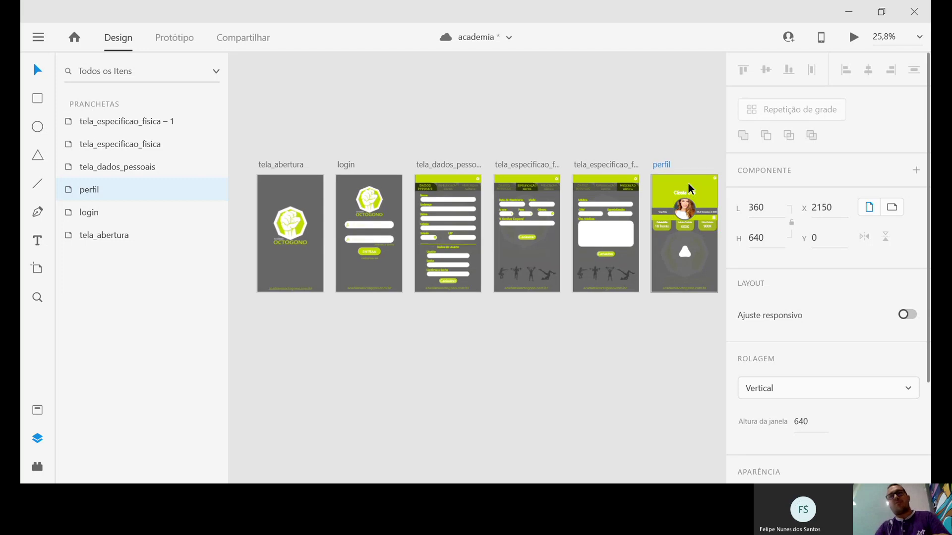
{"action": "scroll", "coordinate": [691, 189], "scroll_direction": "up", "scroll_amount": 10}
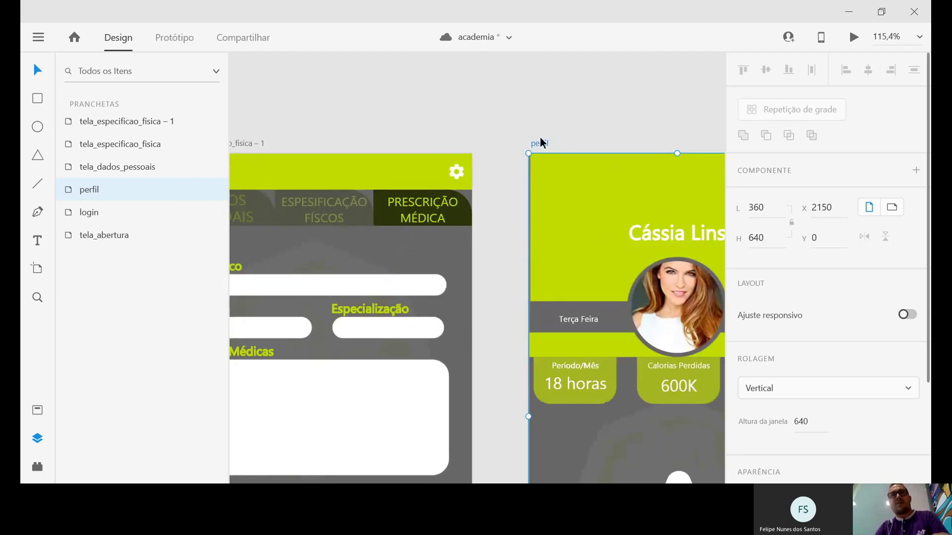
{"action": "scroll", "coordinate": [566, 329], "scroll_direction": "right", "scroll_amount": 5}
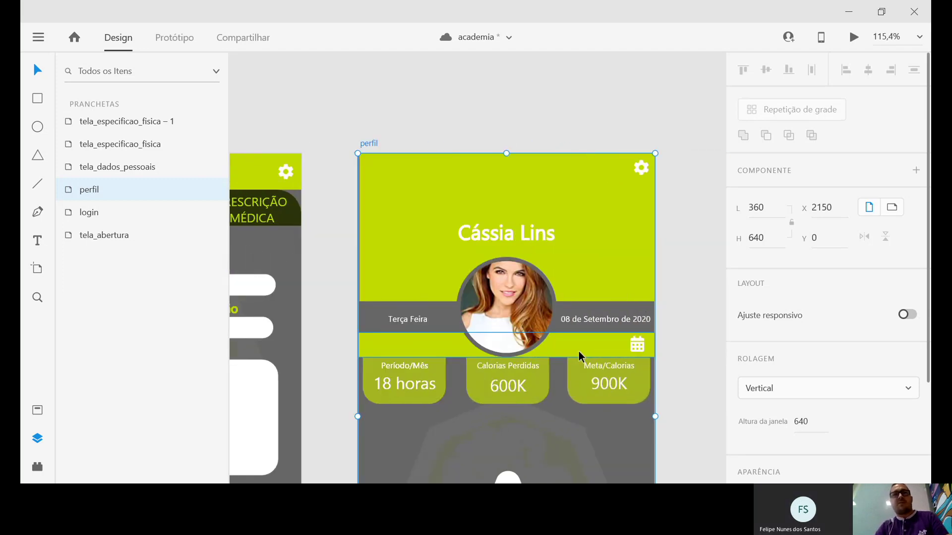
{"action": "scroll", "coordinate": [576, 344], "scroll_direction": "right", "scroll_amount": 3}
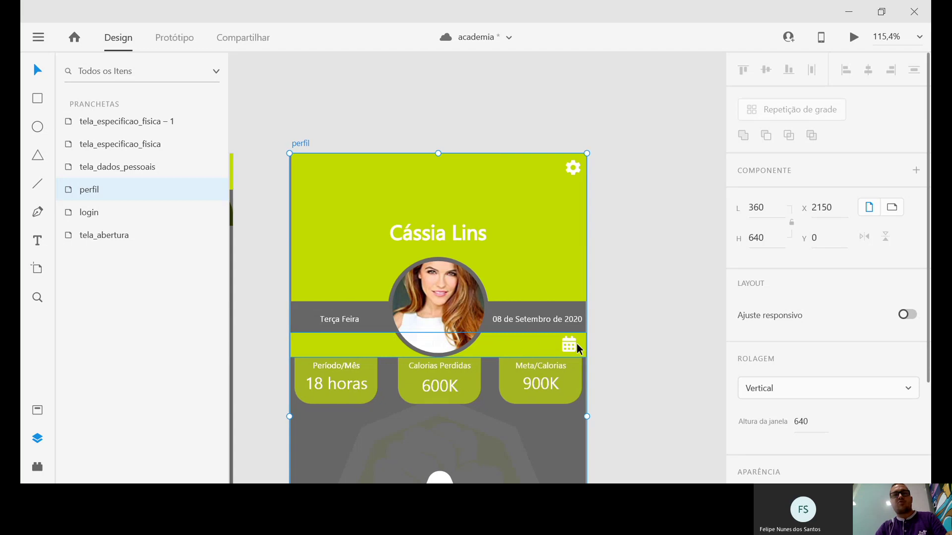
{"action": "scroll", "coordinate": [580, 353], "scroll_direction": "right", "scroll_amount": 2}
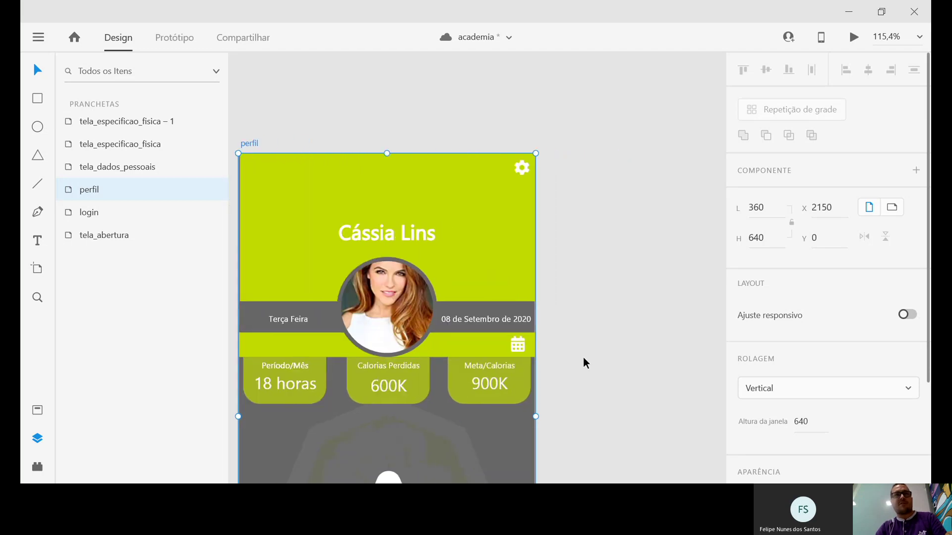
{"action": "scroll", "coordinate": [585, 362], "scroll_direction": "left", "scroll_amount": 4}
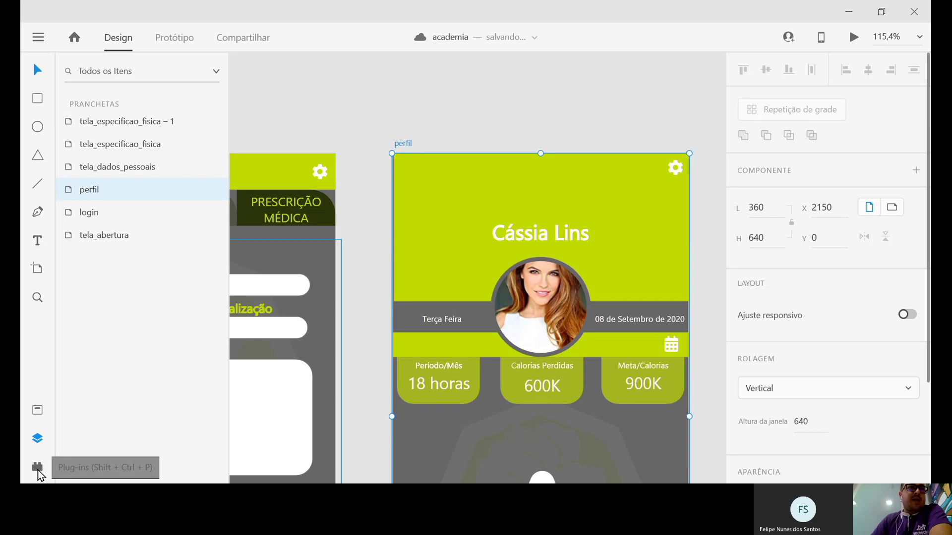
{"action": "left_click", "coordinate": [226, 272]}
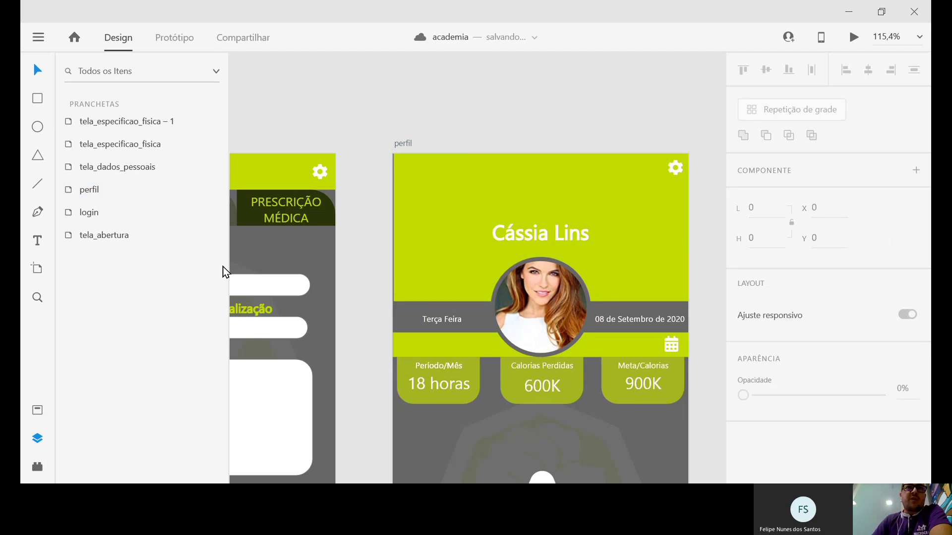
Search the Icons 4 Design plug-in for zoom and look through the icons in its different sets
{"action": "left_click", "coordinate": [37, 466]}
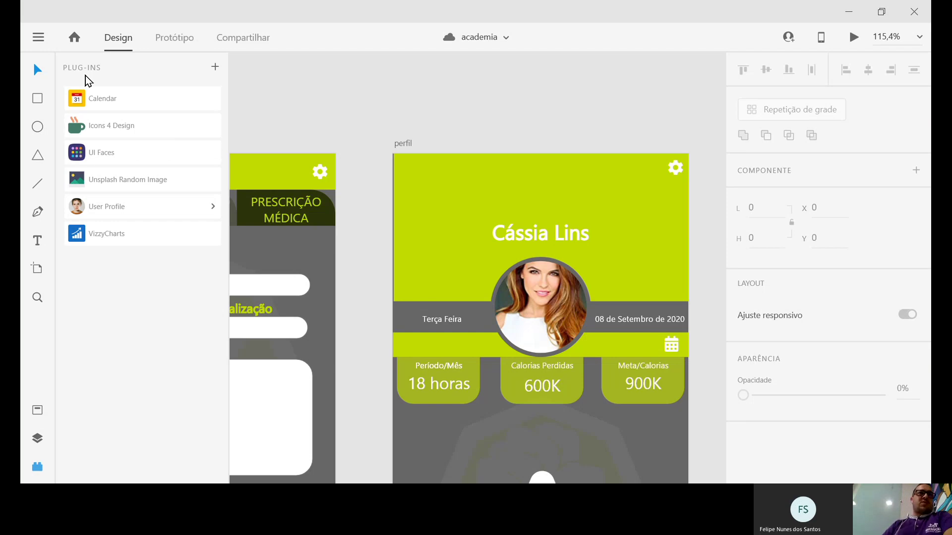
{"action": "left_click", "coordinate": [101, 127]}
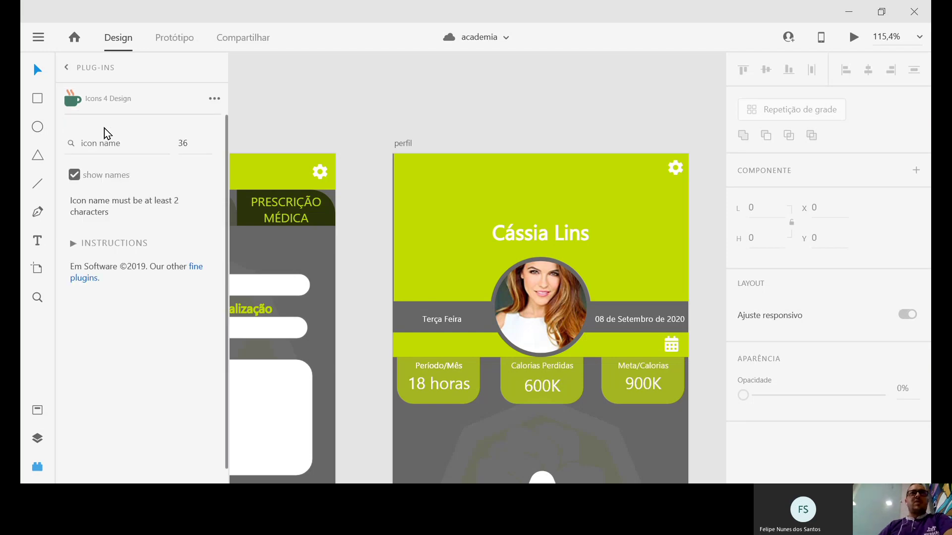
{"action": "left_click", "coordinate": [105, 145]}
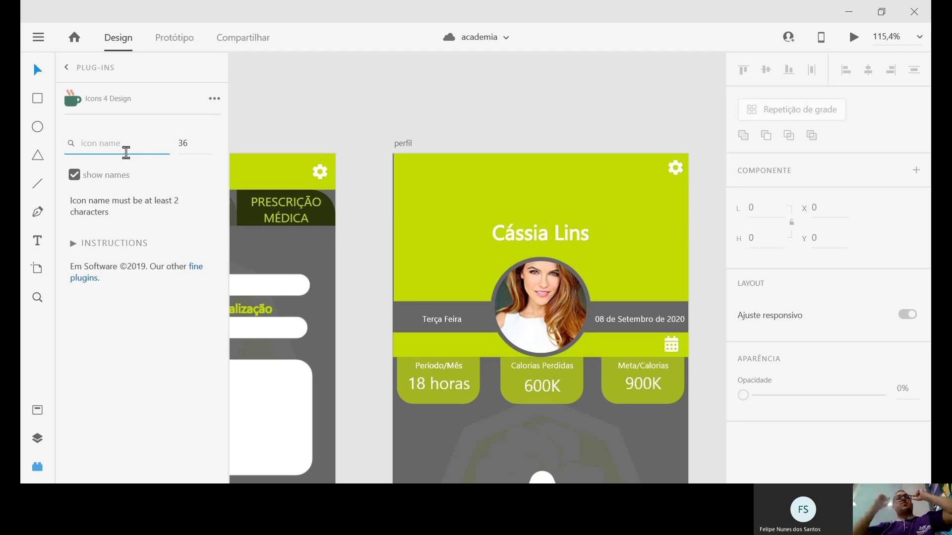
{"action": "type", "text": "zoom"}
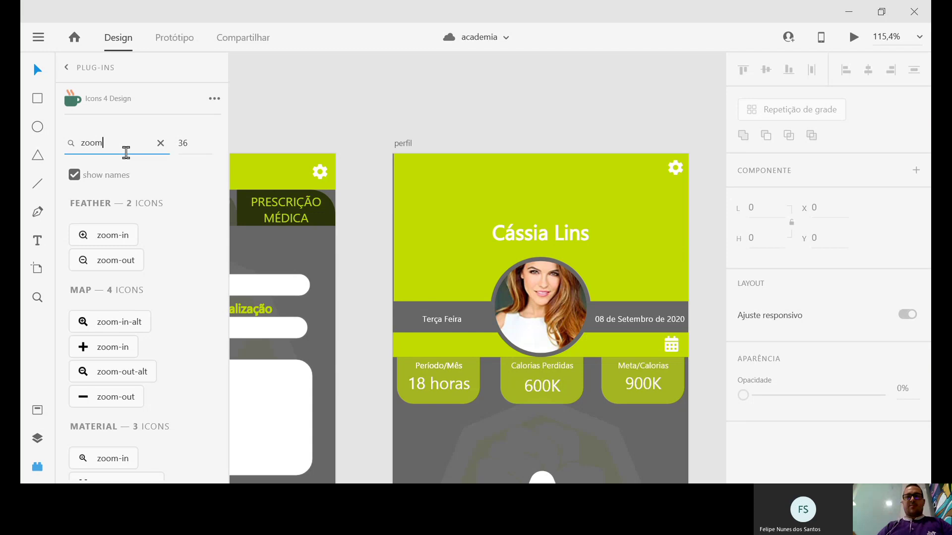
{"action": "key", "text": "Return"}
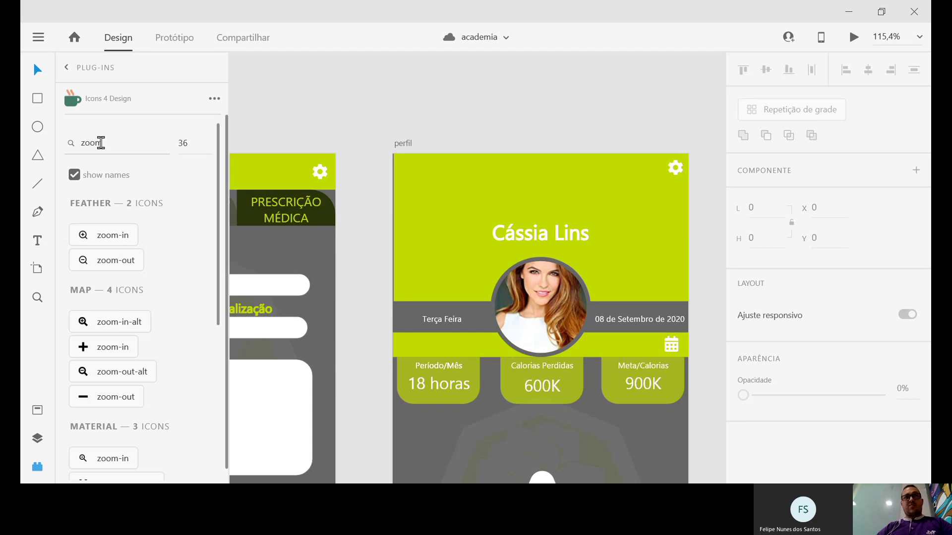
{"action": "scroll", "coordinate": [155, 283], "scroll_direction": "down", "scroll_amount": 3}
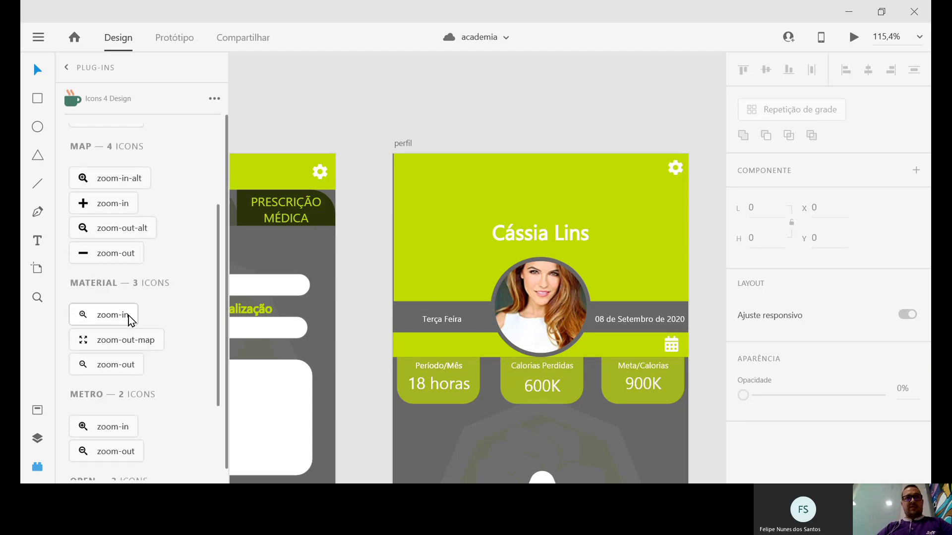
{"action": "scroll", "coordinate": [129, 315], "scroll_direction": "down", "scroll_amount": 3}
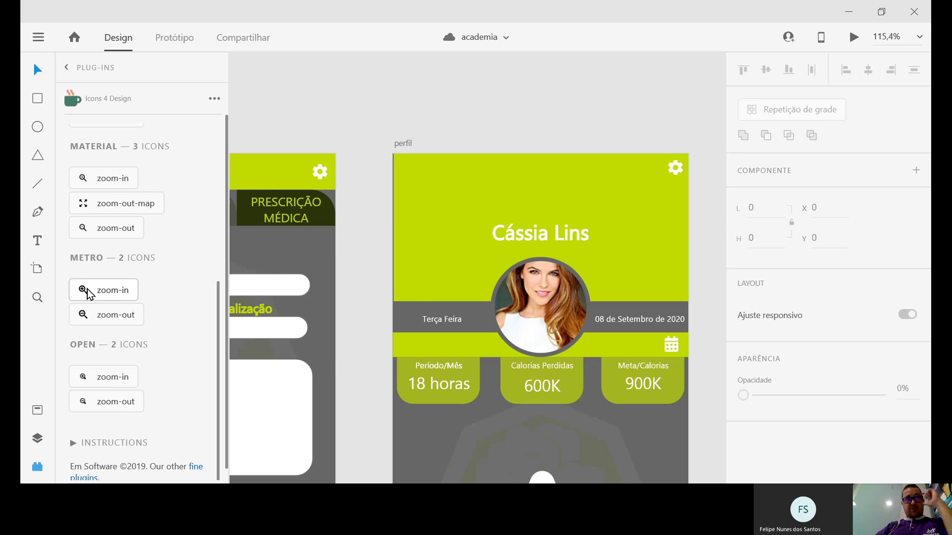
Insert the Material zoom-out-map icon into the tela_abertura artboard and move it above the logo, to about X 94, Y 44
{"action": "left_click", "coordinate": [88, 203]}
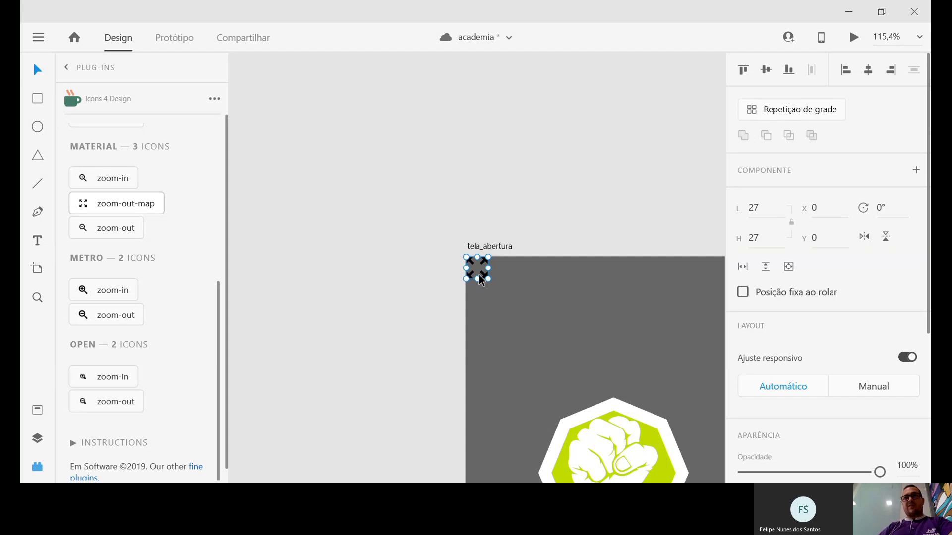
{"action": "left_click", "coordinate": [436, 337]}
{"action": "left_click", "coordinate": [495, 274]}
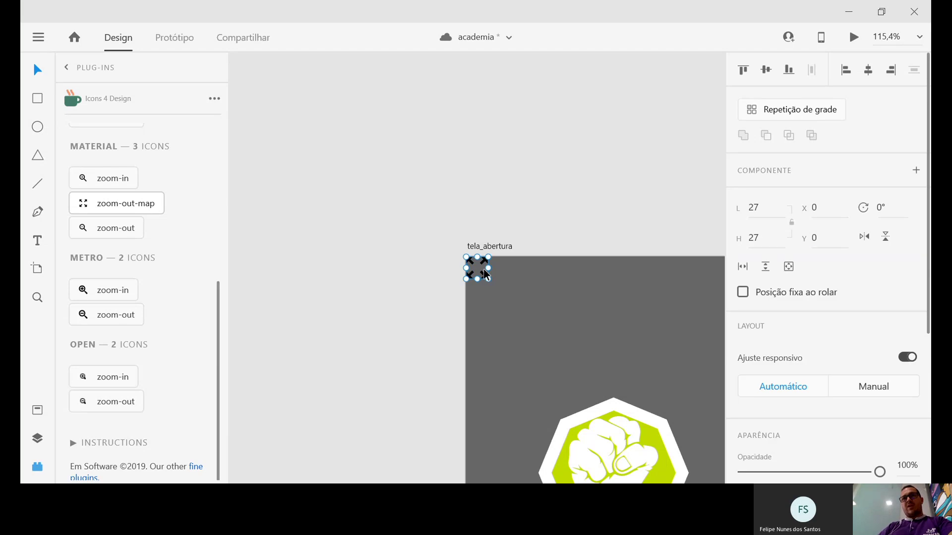
{"action": "left_click_drag", "start_coordinate": [494, 274], "coordinate": [574, 312]}
Set the inserted zoom-out-map icon's fill colour to #ffffff and deselect it
{"action": "scroll", "coordinate": [894, 263], "scroll_direction": "down", "scroll_amount": 5}
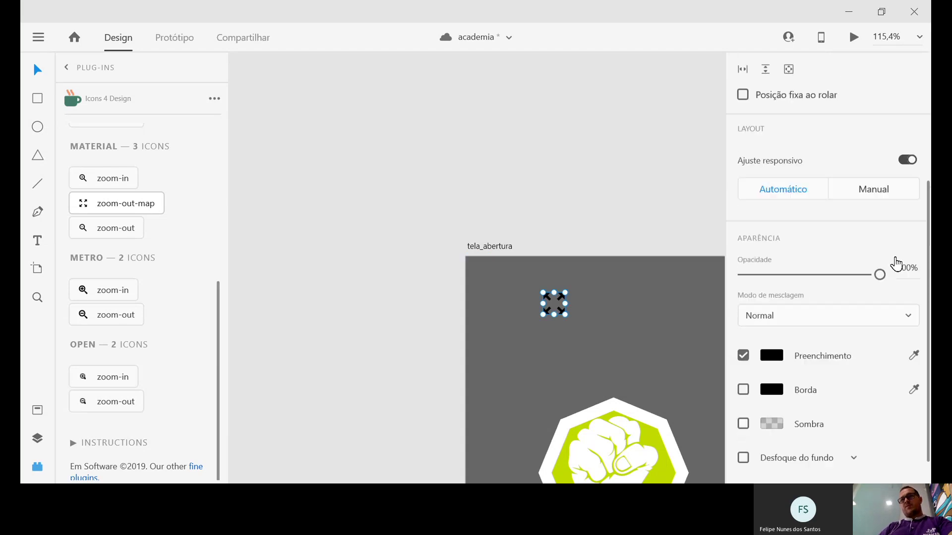
{"action": "left_click", "coordinate": [782, 325]}
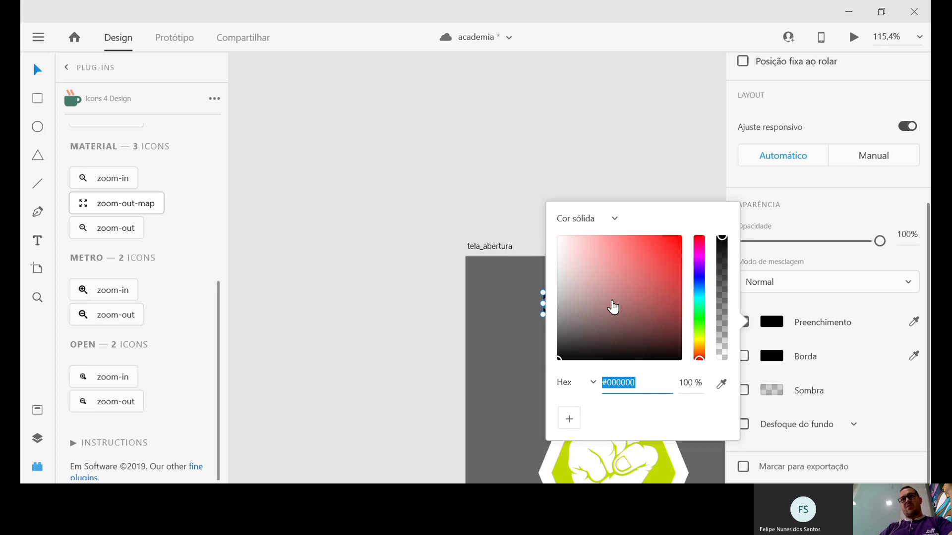
{"action": "type", "text": "ffffff"}
{"action": "key", "text": "Return"}
{"action": "left_click", "coordinate": [381, 282]}
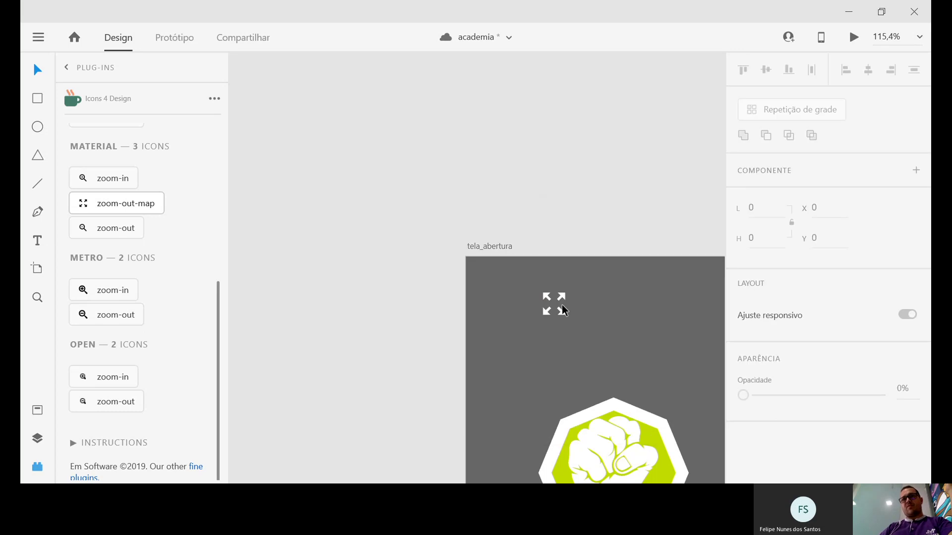
Enlarge the white zoom-out-map icon to about 101 by 107, and delete it from the tela_abertura artboard
{"action": "left_click", "coordinate": [564, 320]}
{"action": "left_click_drag", "start_coordinate": [566, 316], "coordinate": [621, 373]}
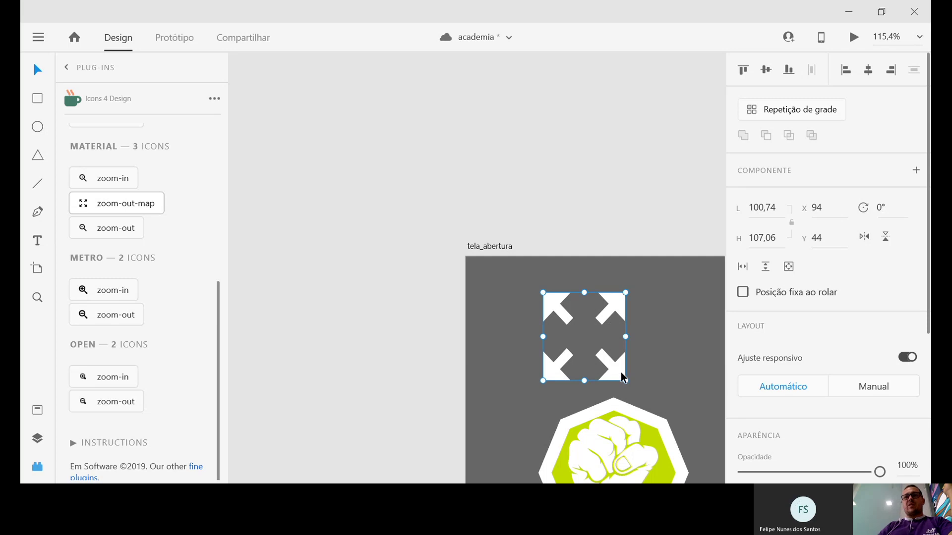
{"action": "key", "text": "Delete"}
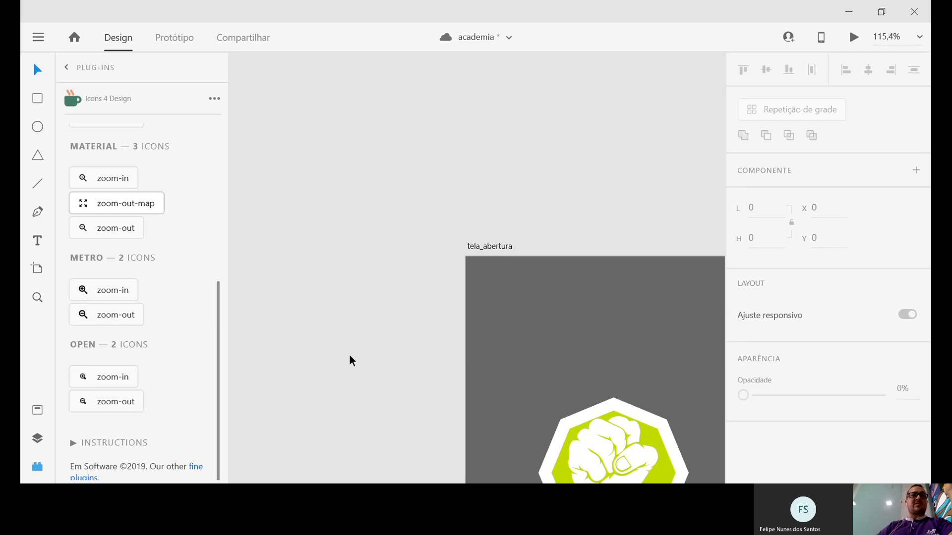
Leave Icons 4 Design for the list of installed plug-ins and save the document
{"action": "scroll", "coordinate": [112, 304], "scroll_direction": "up", "scroll_amount": 5}
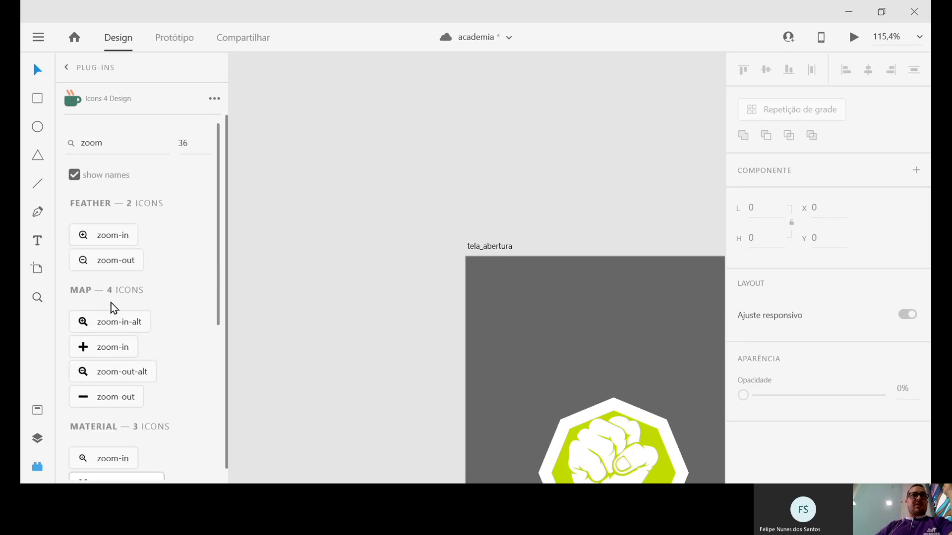
{"action": "left_click", "coordinate": [67, 68]}
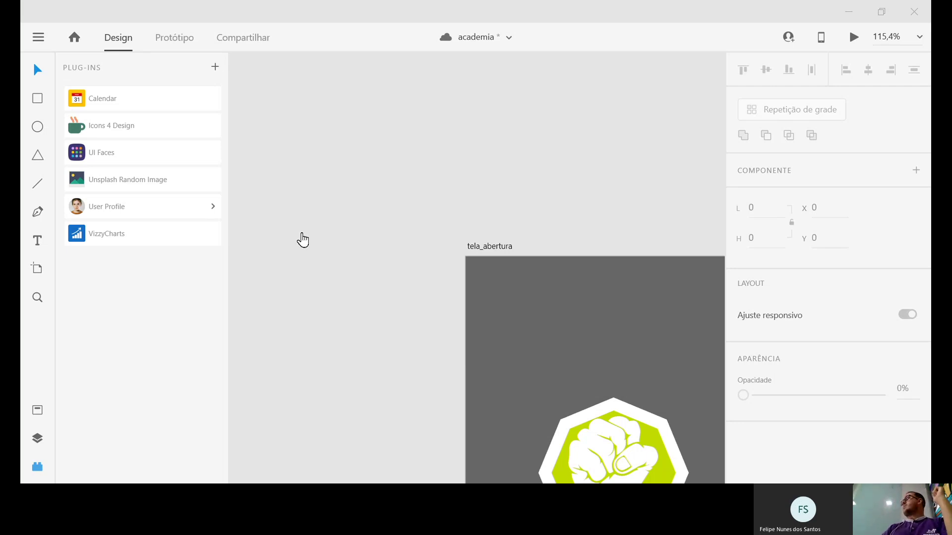
{"action": "key", "text": "ctrl+s"}
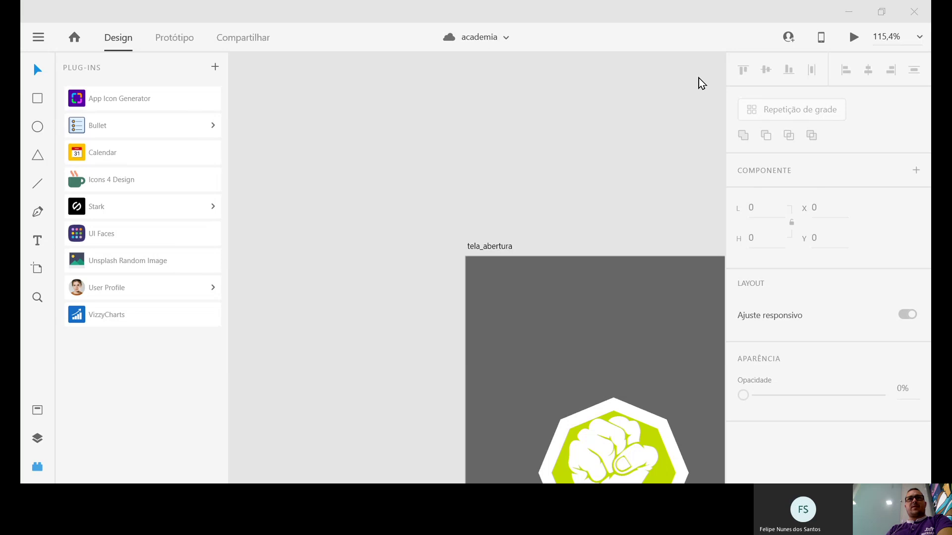
Try the Bullet plug-in's Round and Square list styles without any text layer selected
{"action": "left_click", "coordinate": [108, 128]}
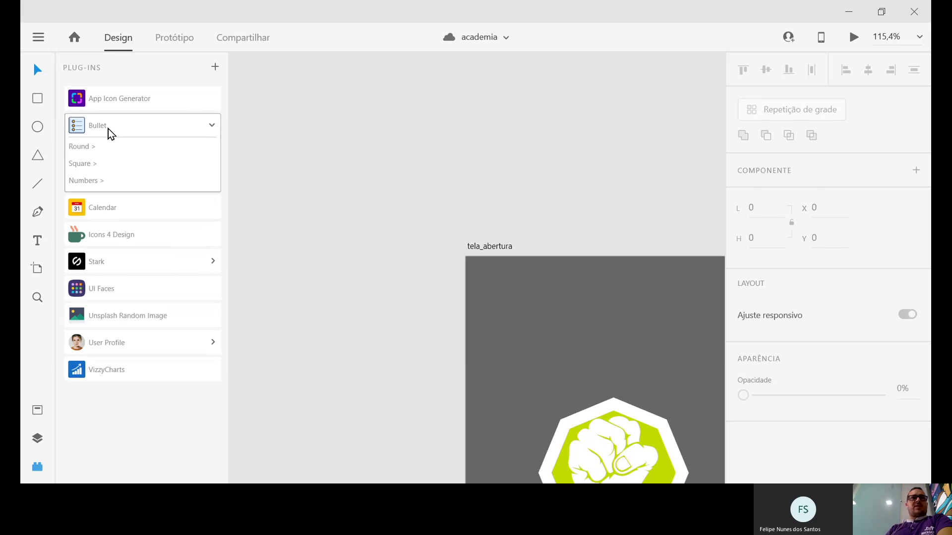
{"action": "left_click", "coordinate": [97, 149]}
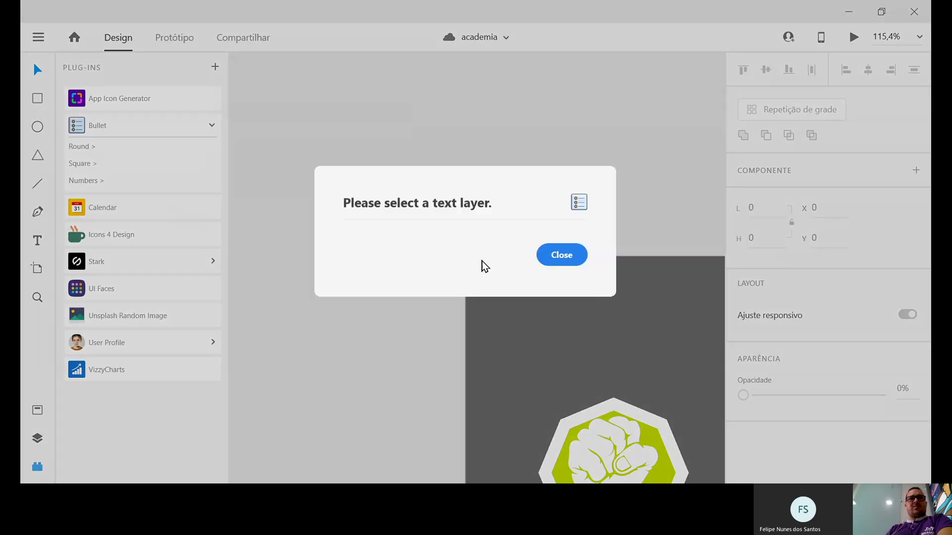
{"action": "left_click", "coordinate": [548, 254]}
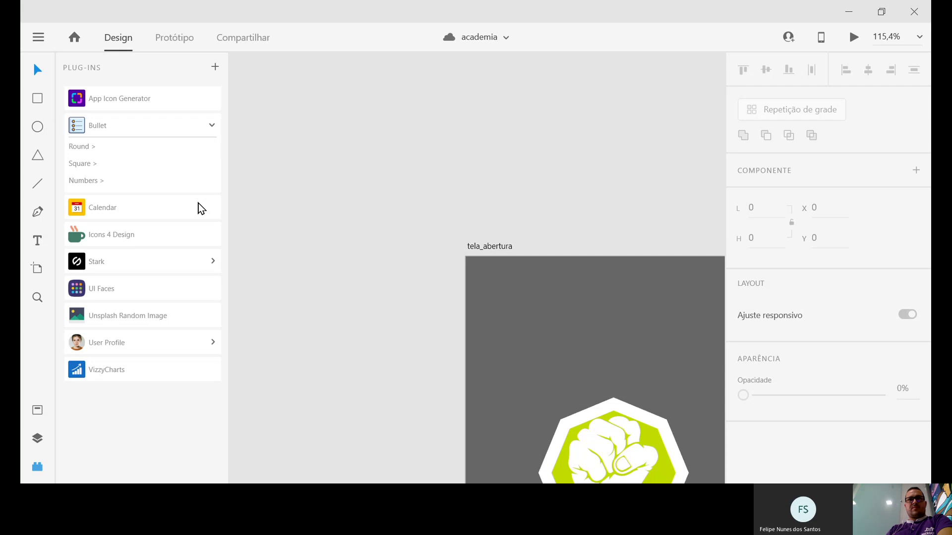
{"action": "left_click", "coordinate": [85, 165]}
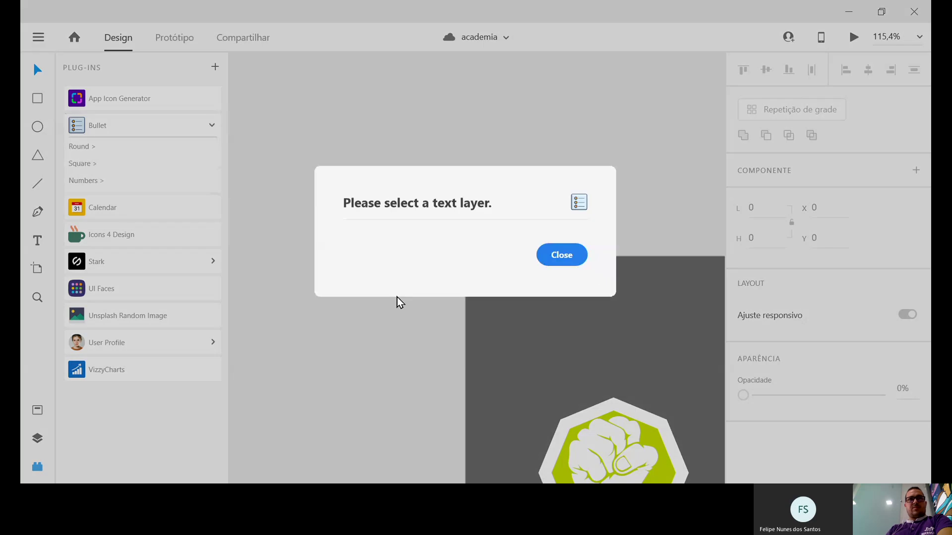
{"action": "left_click", "coordinate": [568, 257]}
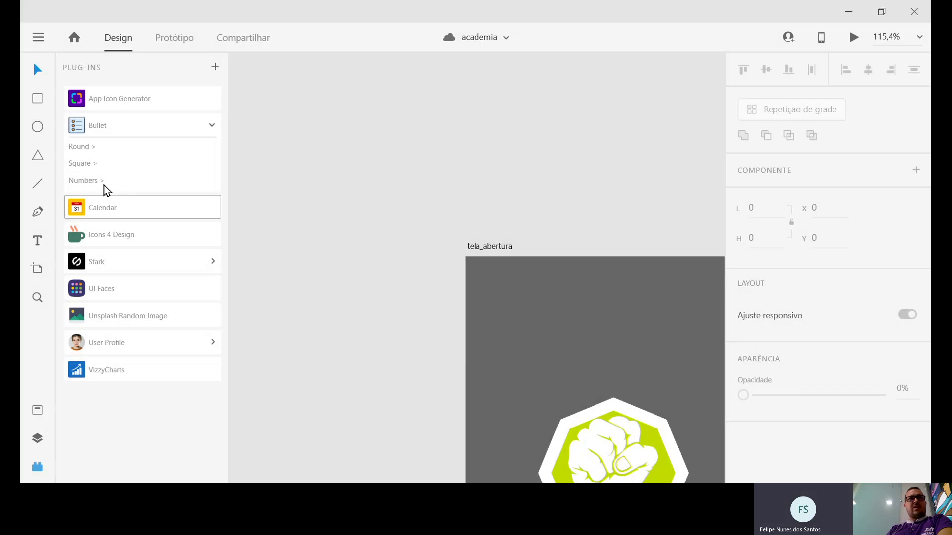
Try the Bullet plug-in's Round and Numbers list styles without any text layer selected
{"action": "left_click", "coordinate": [93, 148]}
{"action": "left_click", "coordinate": [560, 253]}
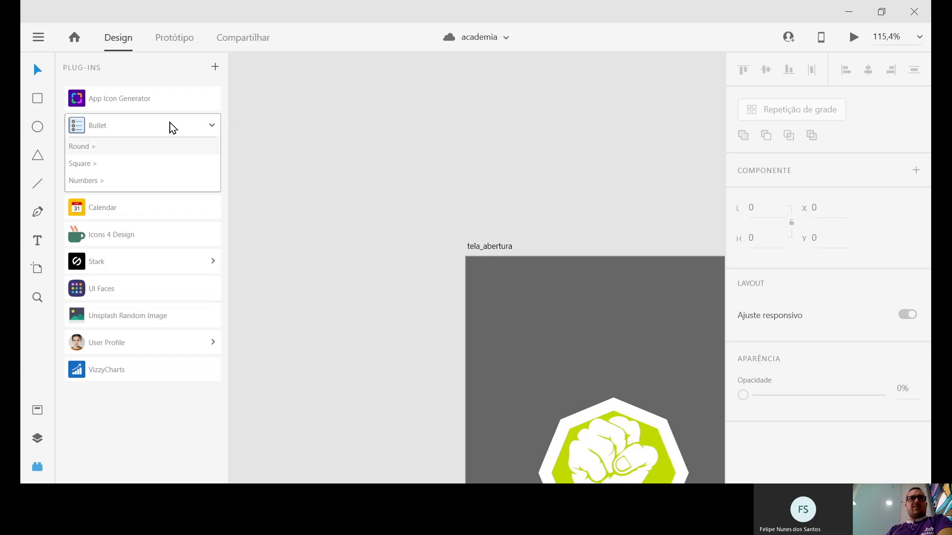
{"action": "left_click", "coordinate": [84, 184]}
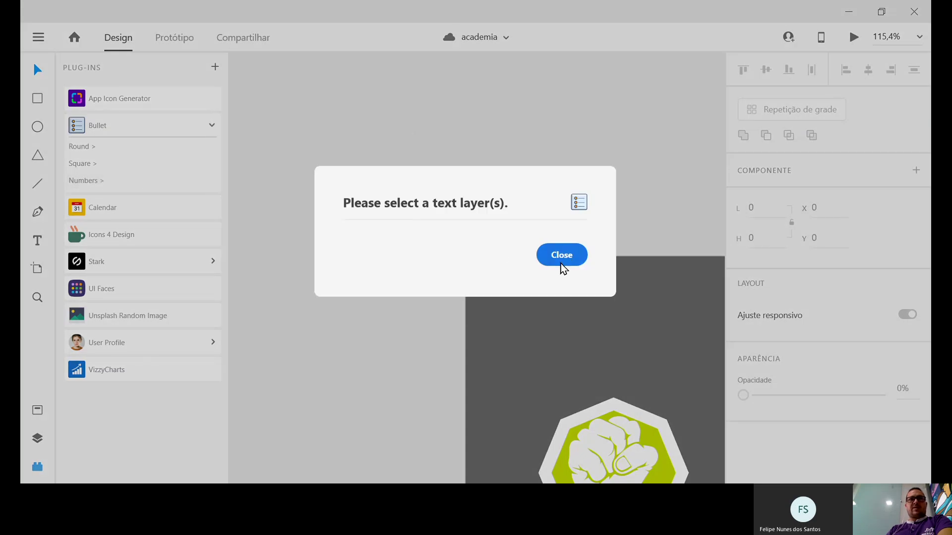
{"action": "left_click", "coordinate": [561, 262]}
Open App Icon Generator and try to export icons without a project name or a selected object
{"action": "left_click", "coordinate": [151, 104]}
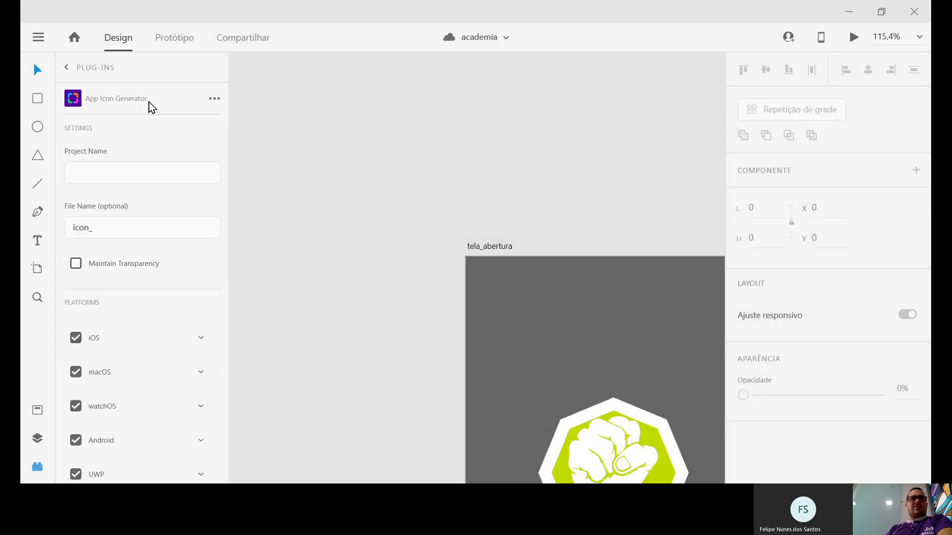
{"action": "left_click", "coordinate": [132, 165]}
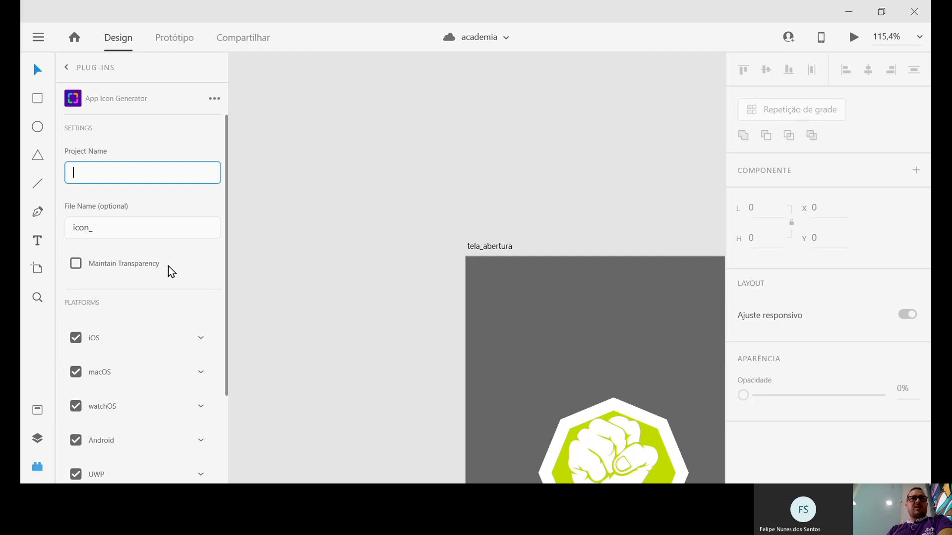
{"action": "scroll", "coordinate": [171, 271], "scroll_direction": "down", "scroll_amount": 3}
{"action": "left_click", "coordinate": [195, 454]}
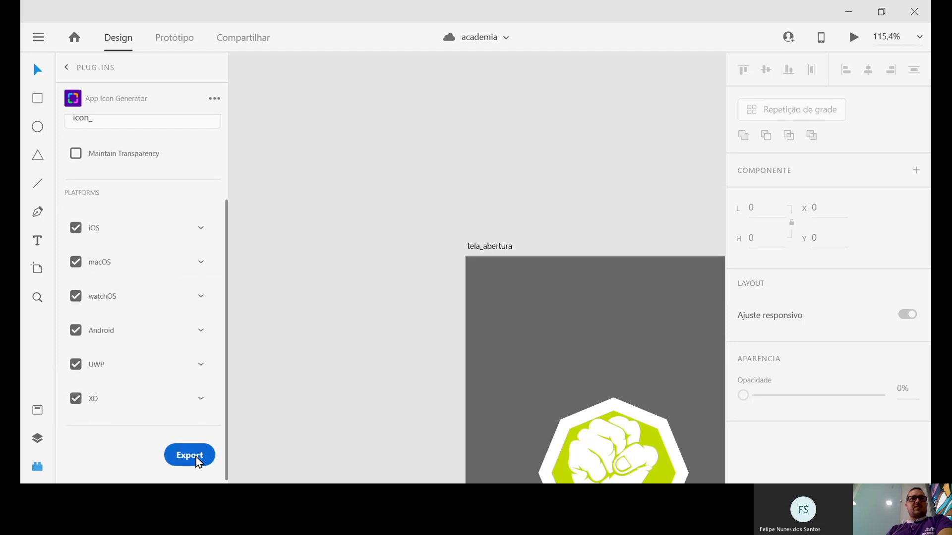
{"action": "left_click", "coordinate": [537, 276]}
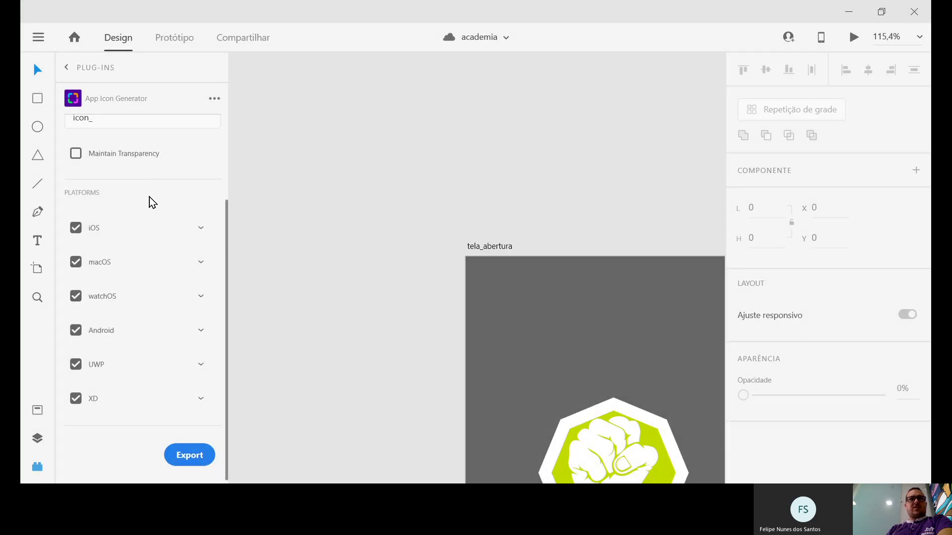
Select the Academia Octógono logo on the tela_abertura artboard and try to export it as app icons for all platforms
{"action": "scroll", "coordinate": [157, 218], "scroll_direction": "up", "scroll_amount": 3}
{"action": "scroll", "coordinate": [526, 317], "scroll_direction": "down", "scroll_amount": 1}
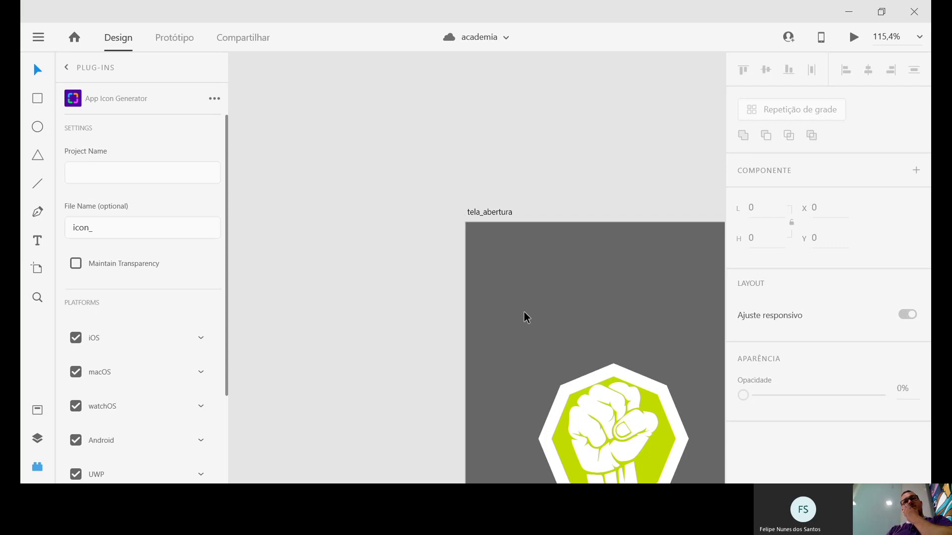
{"action": "left_click", "coordinate": [632, 437]}
{"action": "scroll", "coordinate": [633, 352], "scroll_direction": "down", "scroll_amount": 1}
{"action": "scroll", "coordinate": [170, 326], "scroll_direction": "down", "scroll_amount": 3}
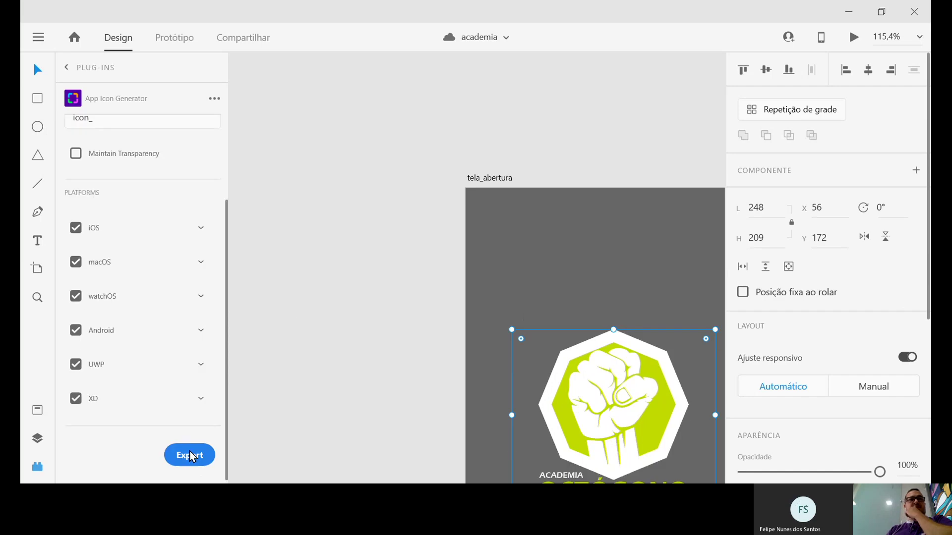
{"action": "left_click", "coordinate": [190, 456]}
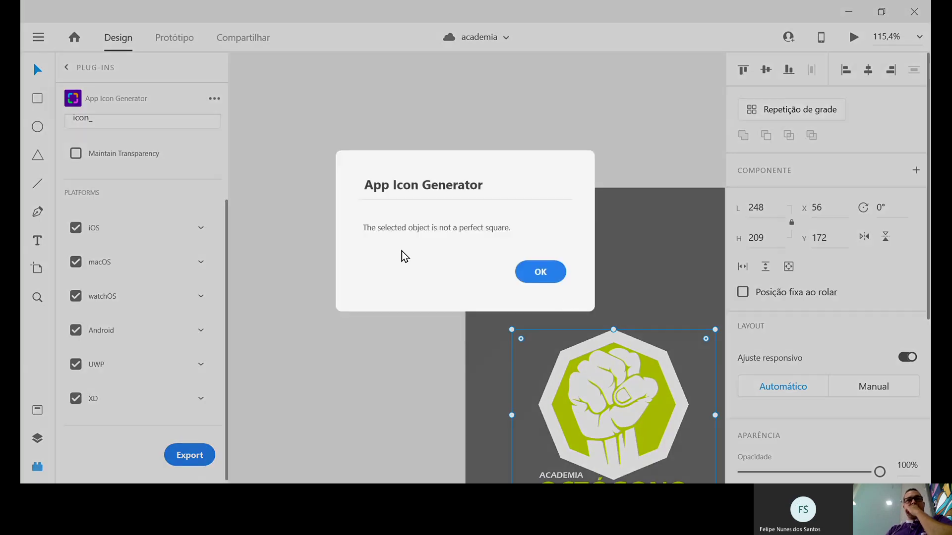
{"action": "left_click", "coordinate": [536, 271]}
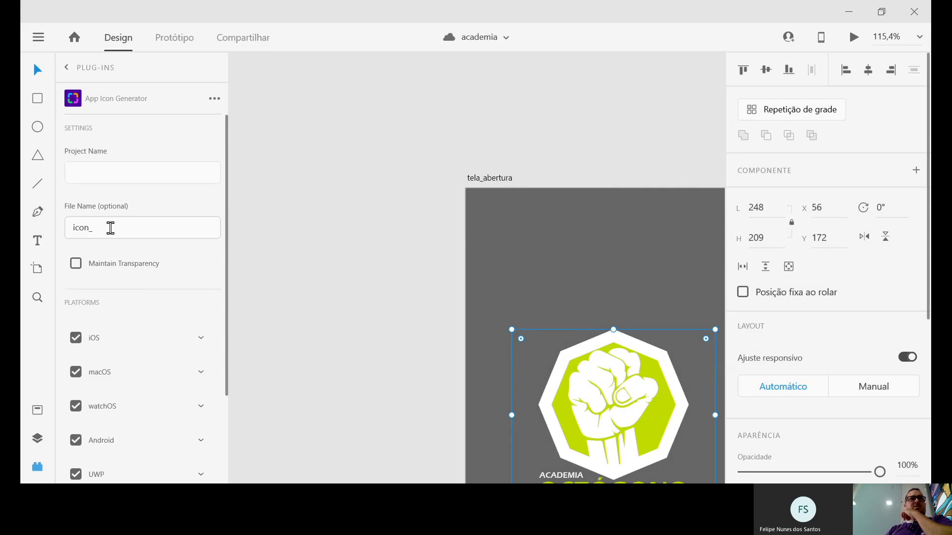
Expand the Android platform in App Icon Generator and examine its list of icon files
{"action": "double_click", "coordinate": [109, 225]}
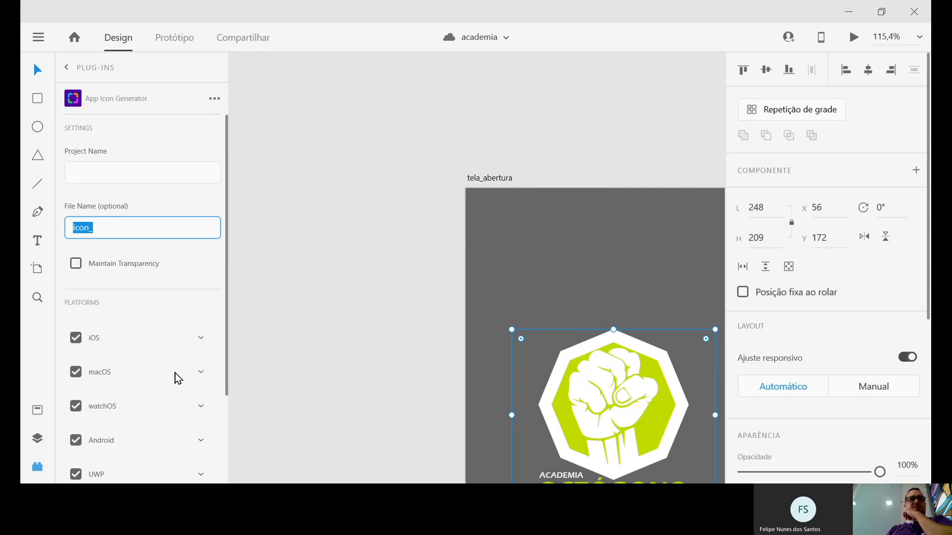
{"action": "scroll", "coordinate": [176, 382], "scroll_direction": "down", "scroll_amount": 2}
{"action": "left_click", "coordinate": [200, 331]}
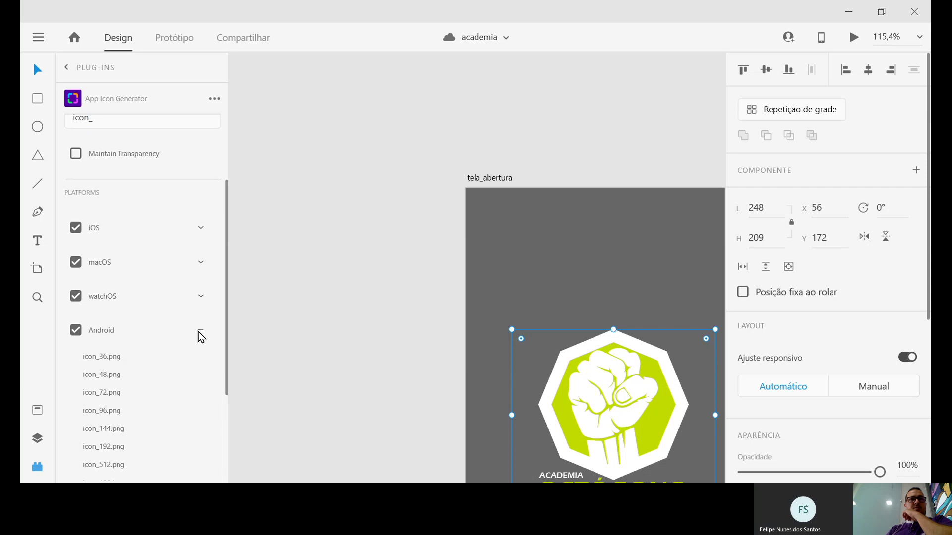
{"action": "scroll", "coordinate": [124, 286], "scroll_direction": "down", "scroll_amount": 3}
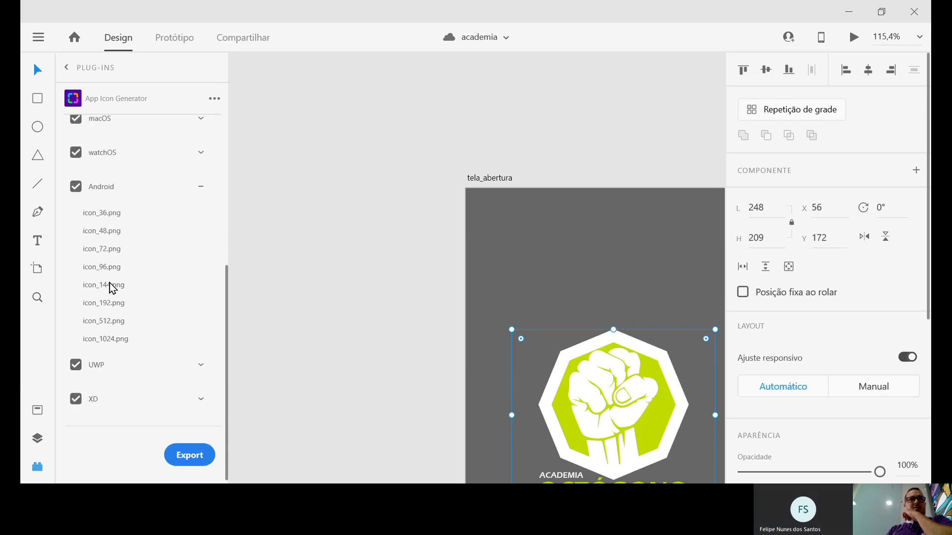
{"action": "scroll", "coordinate": [111, 291], "scroll_direction": "up", "scroll_amount": 5}
{"action": "scroll", "coordinate": [108, 293], "scroll_direction": "down", "scroll_amount": 2}
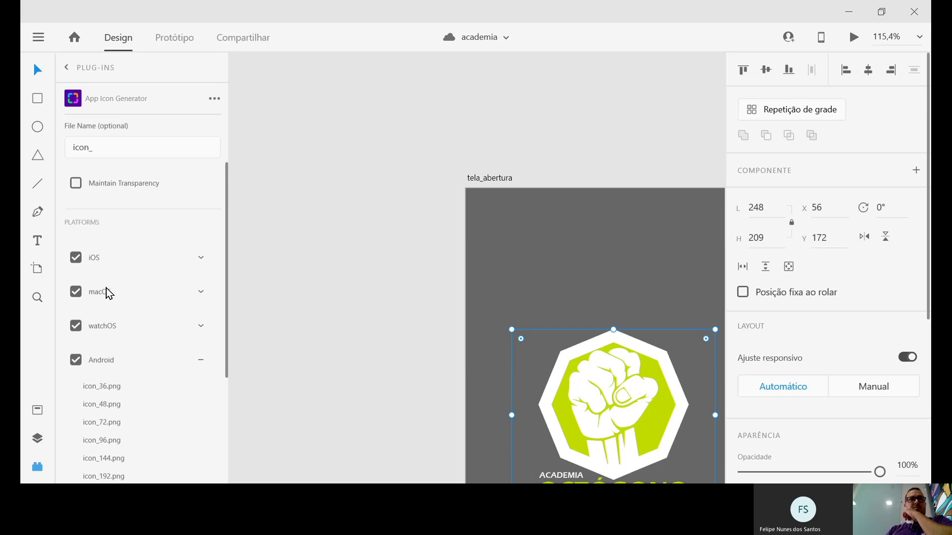
{"action": "scroll", "coordinate": [109, 292], "scroll_direction": "up", "scroll_amount": 2}
Turn on Maintain Transparency in App Icon Generator and set the project name to jhkhkjhk
{"action": "double_click", "coordinate": [114, 224]}
{"action": "left_click", "coordinate": [113, 172]}
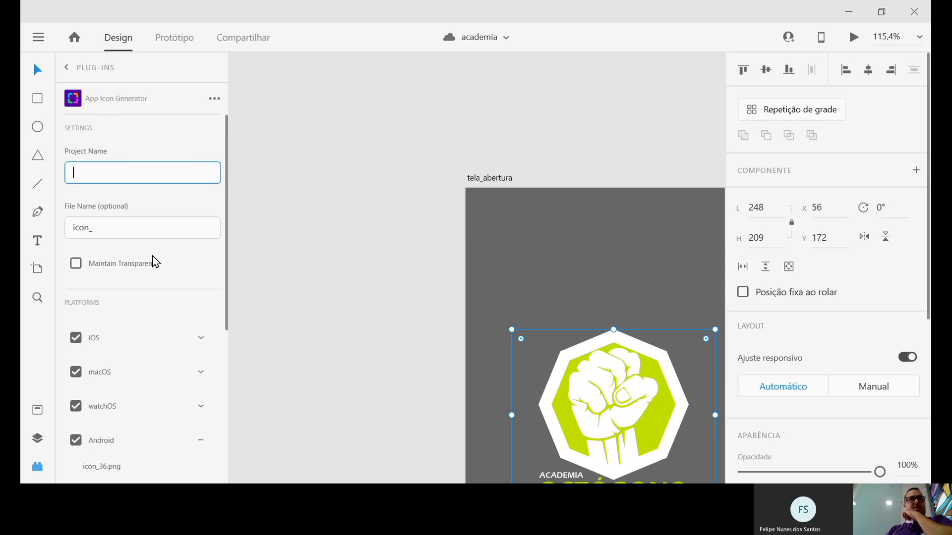
{"action": "left_click", "coordinate": [120, 273]}
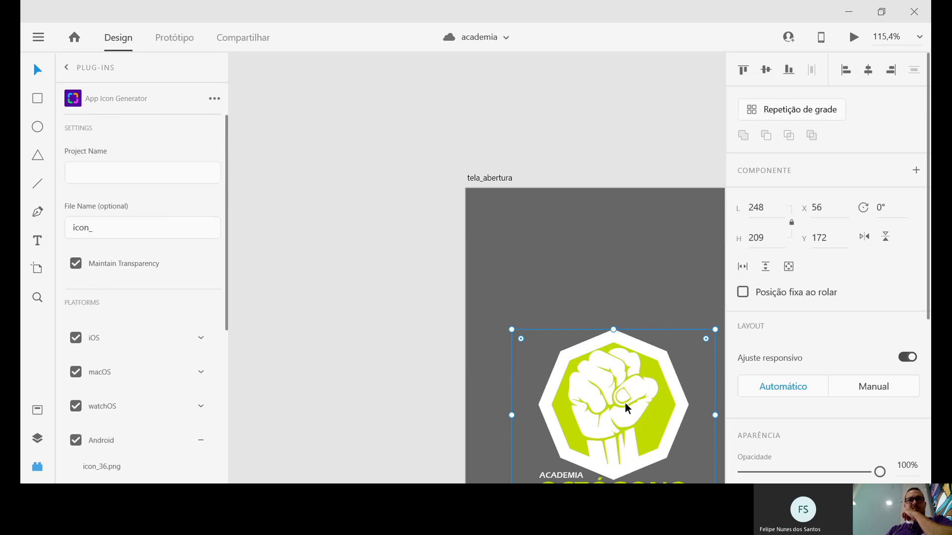
{"action": "scroll", "coordinate": [625, 407], "scroll_direction": "down", "scroll_amount": 3}
{"action": "scroll", "coordinate": [620, 394], "scroll_direction": "up", "scroll_amount": 2}
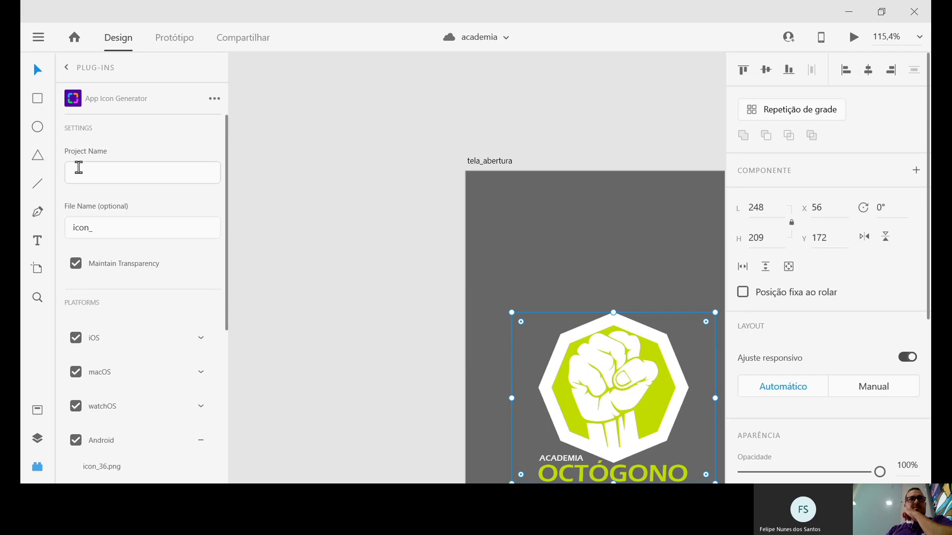
{"action": "left_click", "coordinate": [78, 168]}
{"action": "type", "text": "jhkhkjhk"}
Try to export the selected logo's app icons with these settings, and return to the list of installed plug-ins
{"action": "scroll", "coordinate": [180, 224], "scroll_direction": "down", "scroll_amount": 1}
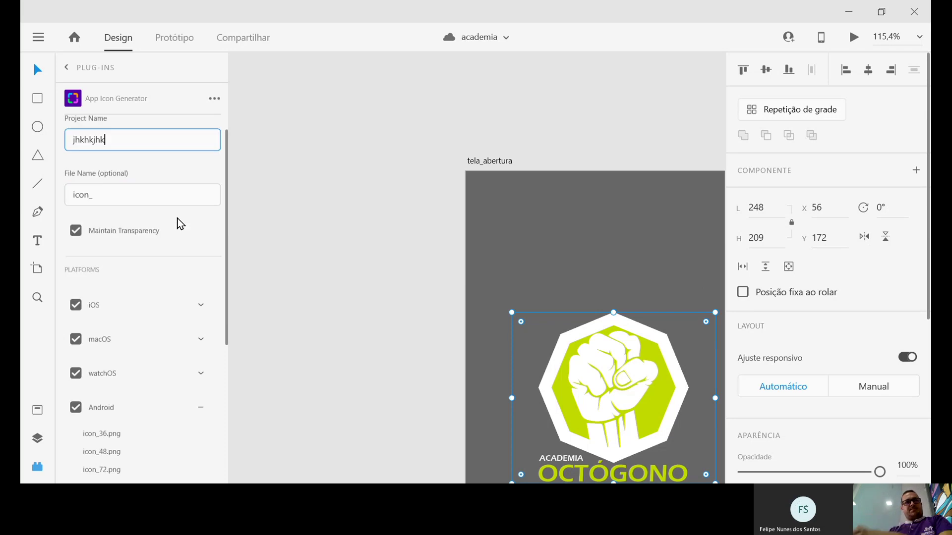
{"action": "scroll", "coordinate": [183, 297], "scroll_direction": "down", "scroll_amount": 5}
{"action": "left_click", "coordinate": [191, 460]}
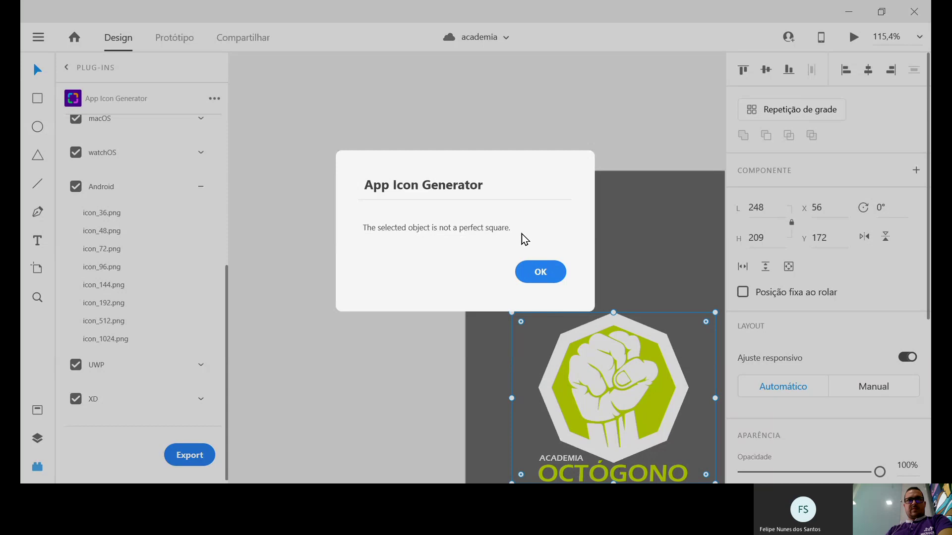
{"action": "left_click", "coordinate": [541, 272]}
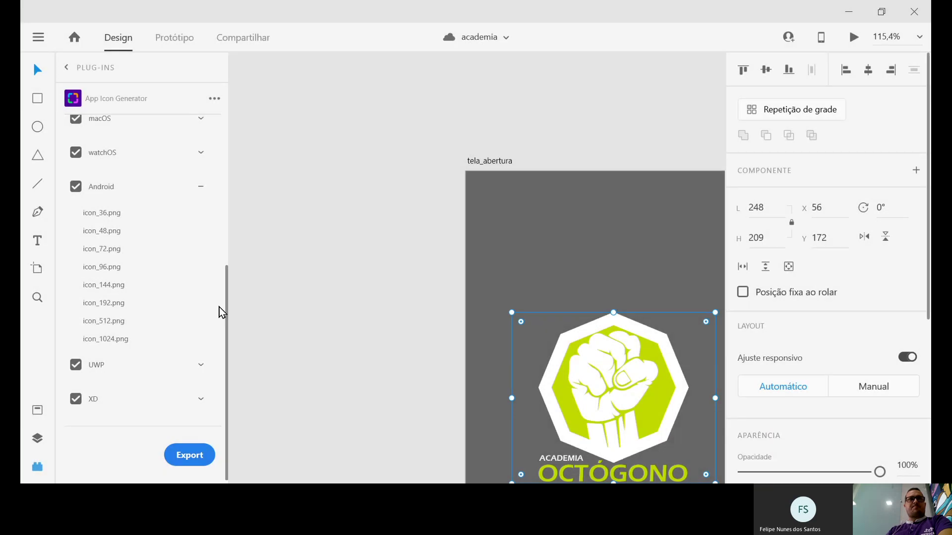
{"action": "scroll", "coordinate": [201, 221], "scroll_direction": "up", "scroll_amount": 10}
{"action": "left_click", "coordinate": [63, 66]}
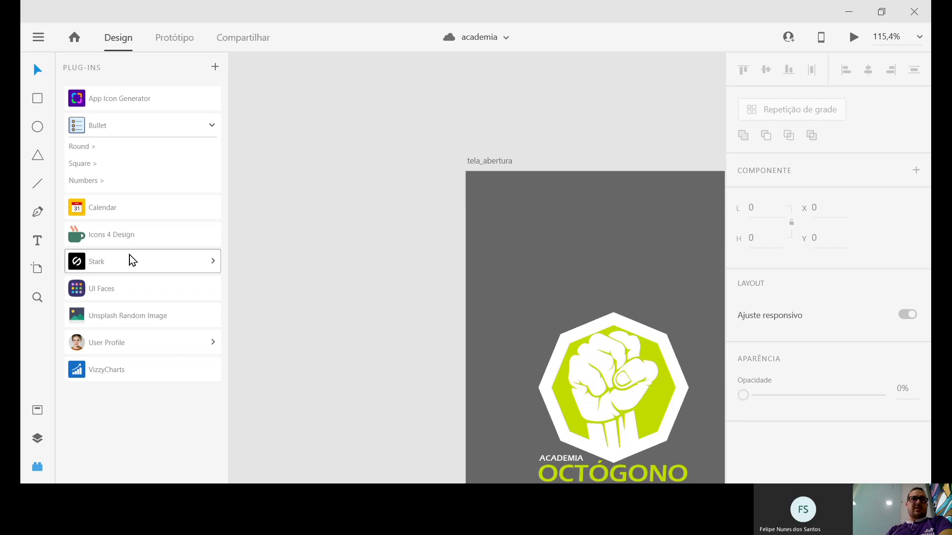
Expand the Stark plug-in and try its Check Contrast command without any layer selected
{"action": "left_click", "coordinate": [199, 267]}
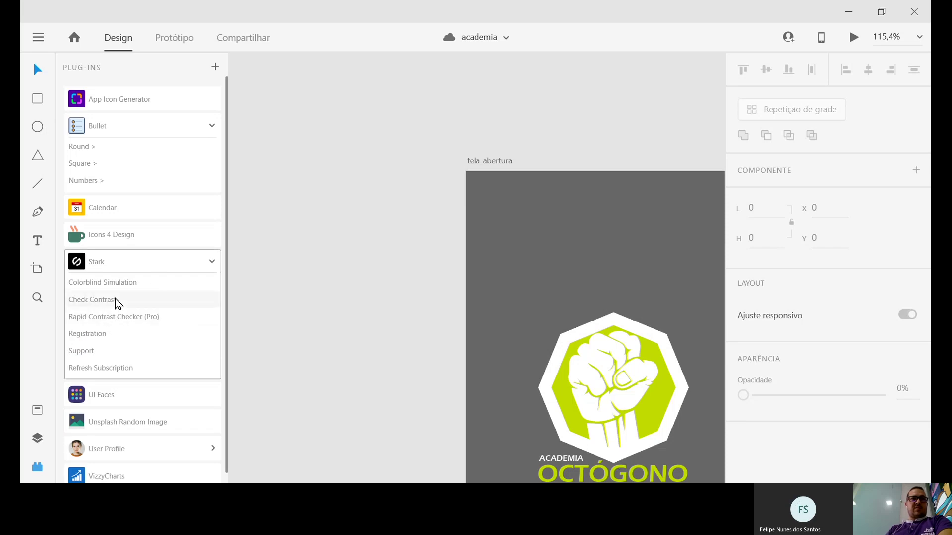
{"action": "left_click", "coordinate": [117, 300]}
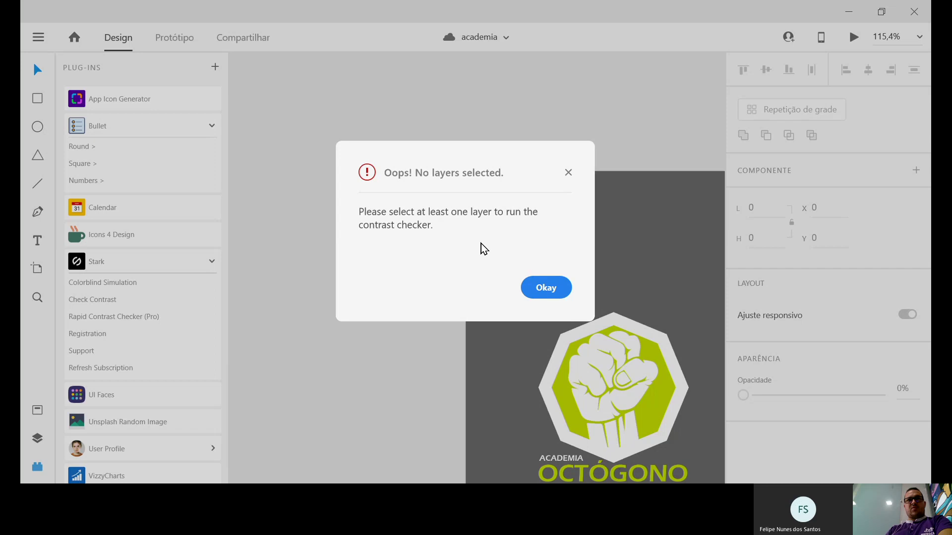
{"action": "left_click", "coordinate": [546, 287]}
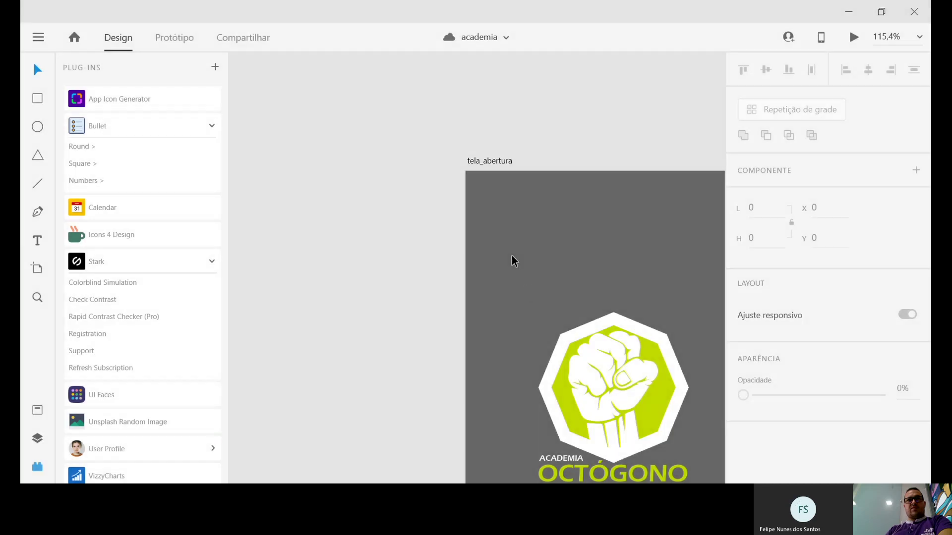
{"action": "left_click", "coordinate": [105, 301]}
{"action": "left_click", "coordinate": [546, 288]}
With the logo selected, look at Stark's Registration dialog and Rapid Contrast Checker (Pro), and return to the plug-in list
{"action": "left_click", "coordinate": [580, 365]}
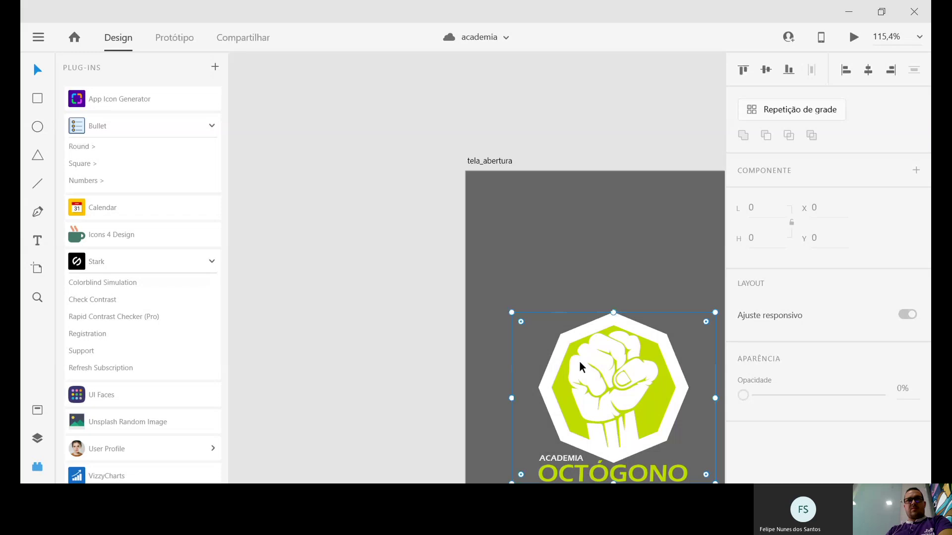
{"action": "left_click", "coordinate": [87, 335]}
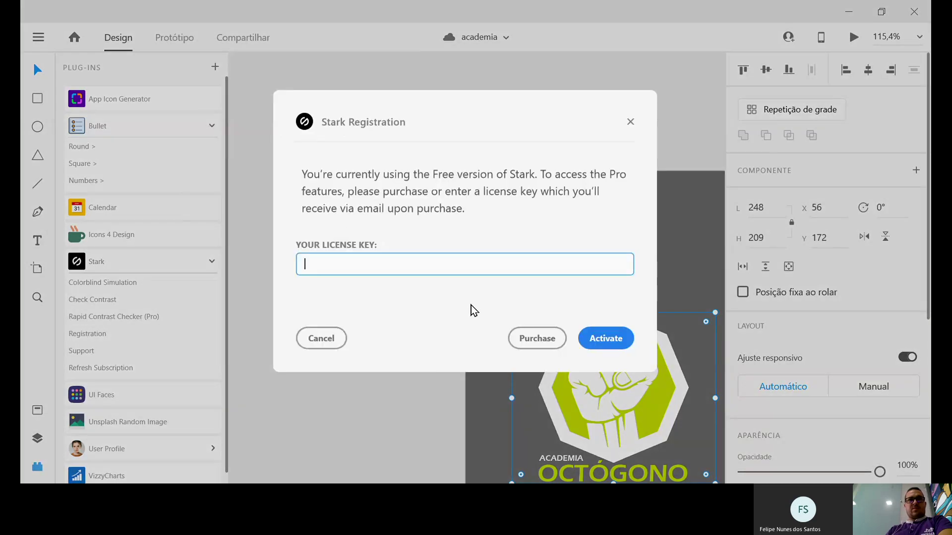
{"action": "left_click", "coordinate": [341, 337]}
{"action": "left_click", "coordinate": [149, 324]}
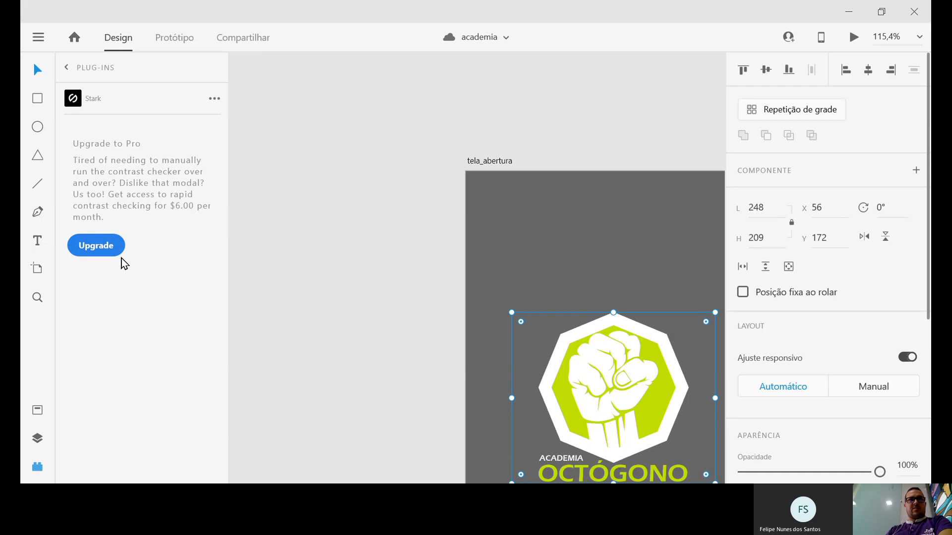
{"action": "left_click", "coordinate": [68, 70]}
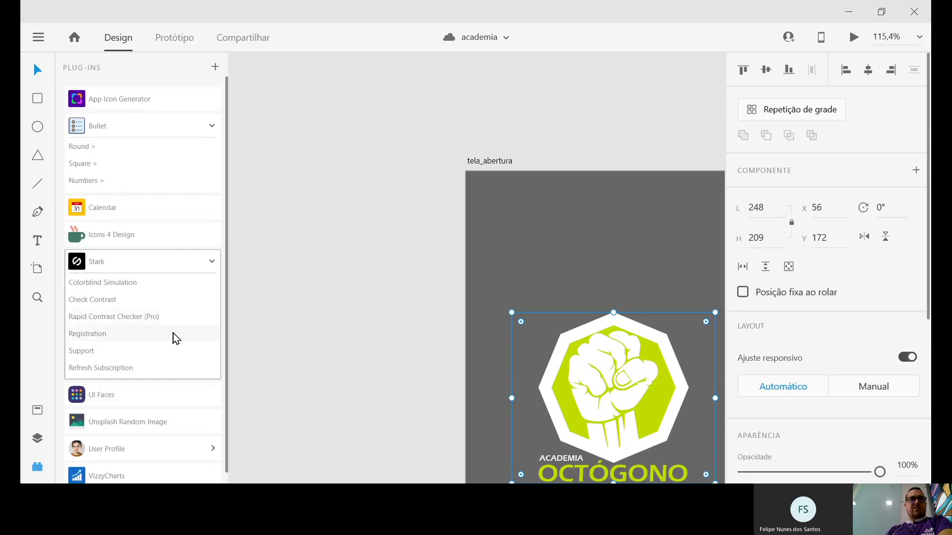
Run Stark's Colorblind Simulation on tela_abertura and preview the Protanomaly (Pro) and Protanopia types
{"action": "left_click", "coordinate": [116, 286]}
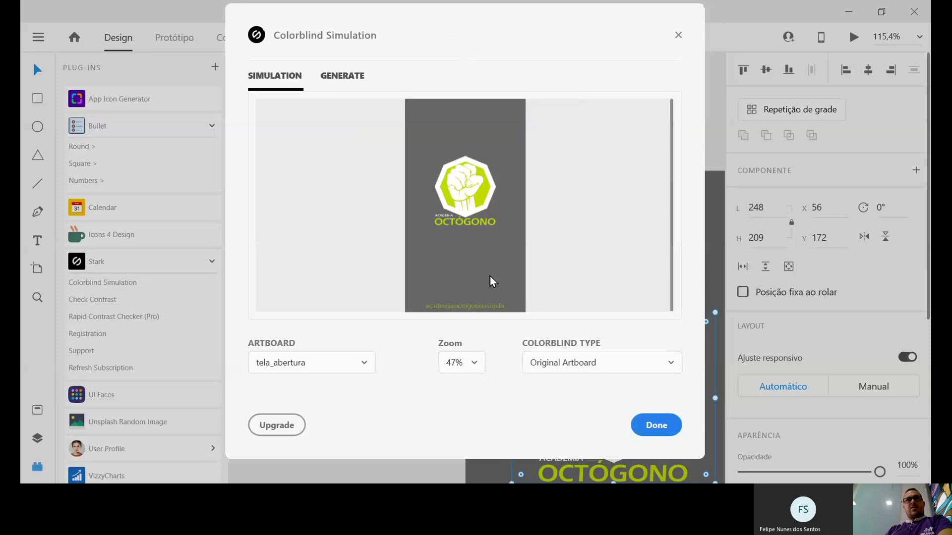
{"action": "left_click", "coordinate": [595, 369]}
{"action": "left_click", "coordinate": [576, 274]}
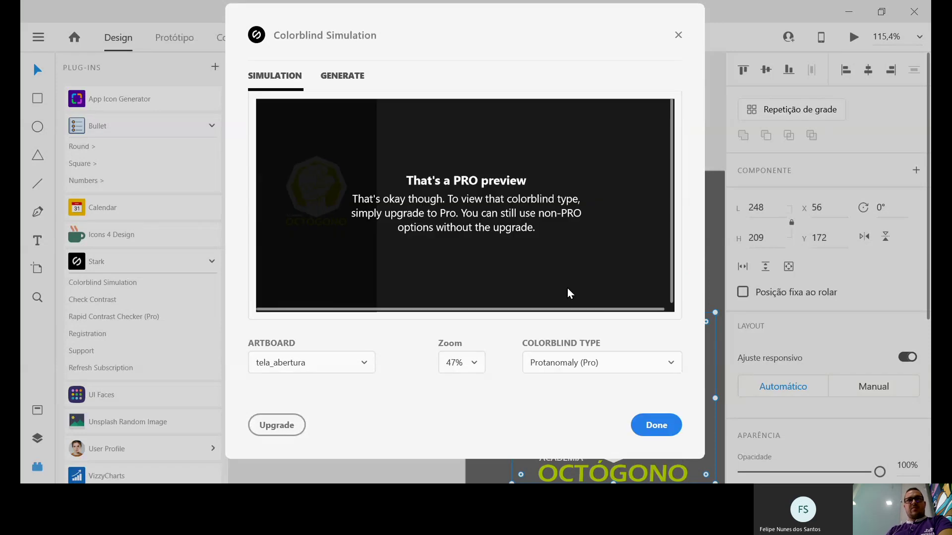
{"action": "left_click", "coordinate": [604, 366]}
{"action": "left_click", "coordinate": [578, 255]}
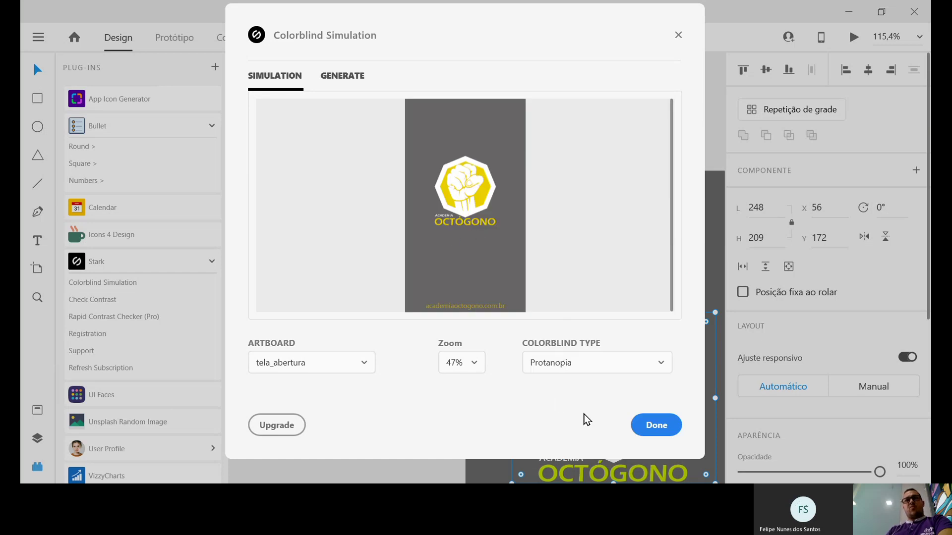
Preview the tela_abertura artboard with the Achromatomaly (Pro) and Tritanopia colorblind types
{"action": "left_click", "coordinate": [582, 377]}
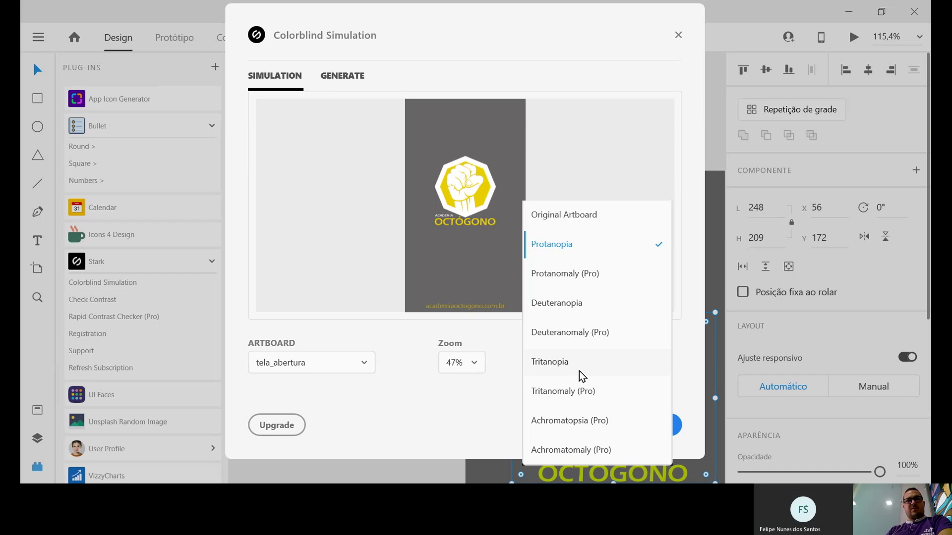
{"action": "left_click", "coordinate": [575, 451]}
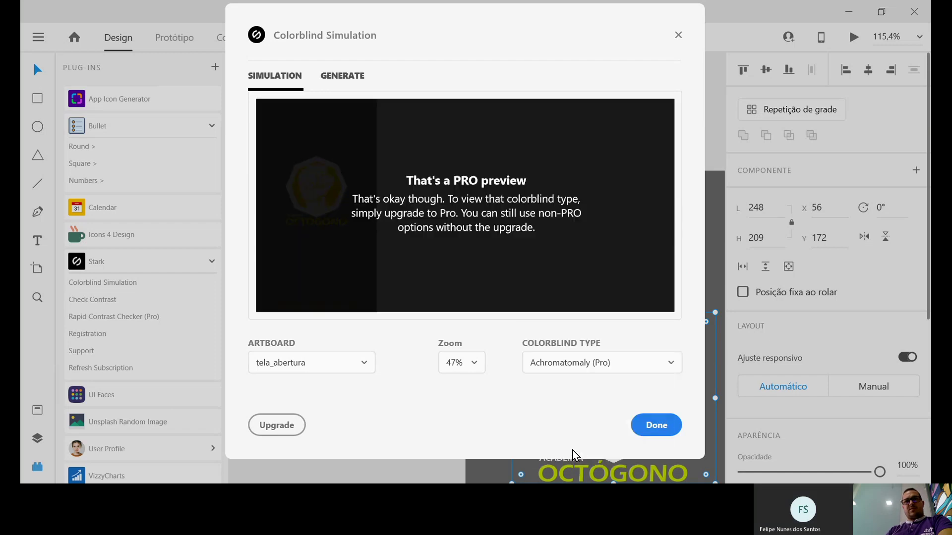
{"action": "left_click", "coordinate": [562, 360]}
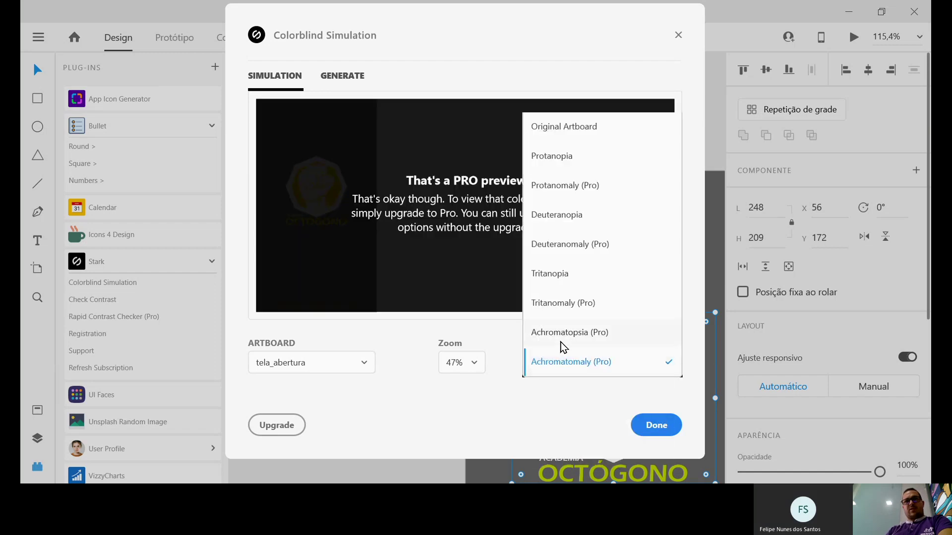
{"action": "left_click", "coordinate": [553, 274]}
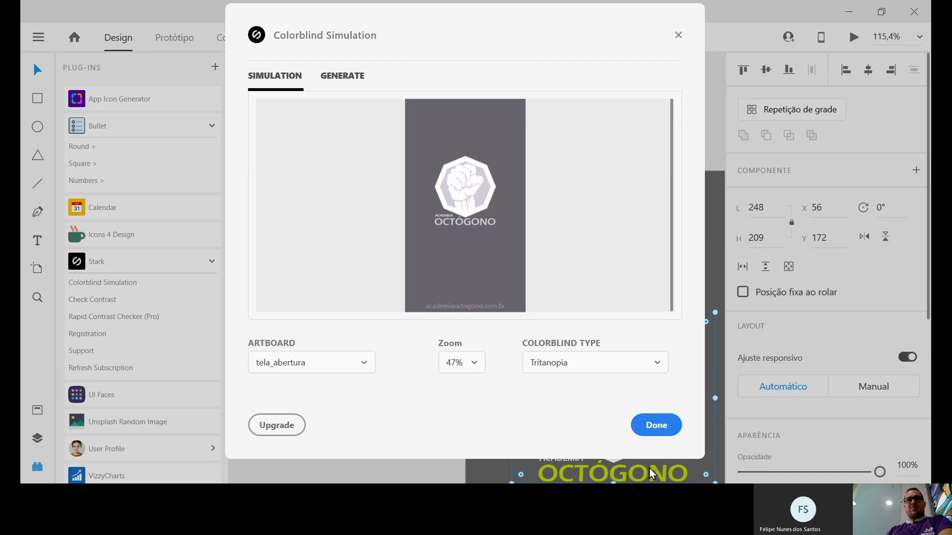
Finish the Colorblind Simulation and try Stark's Refresh Subscription command, dismissing its dialog
{"action": "left_click", "coordinate": [658, 425]}
{"action": "scroll", "coordinate": [418, 366], "scroll_direction": "down", "scroll_amount": 4}
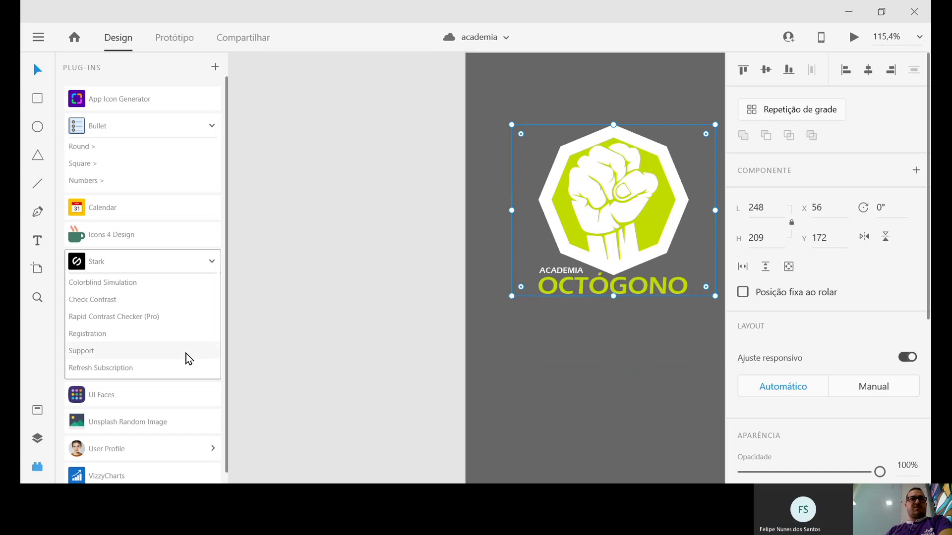
{"action": "scroll", "coordinate": [188, 367], "scroll_direction": "down", "scroll_amount": 1}
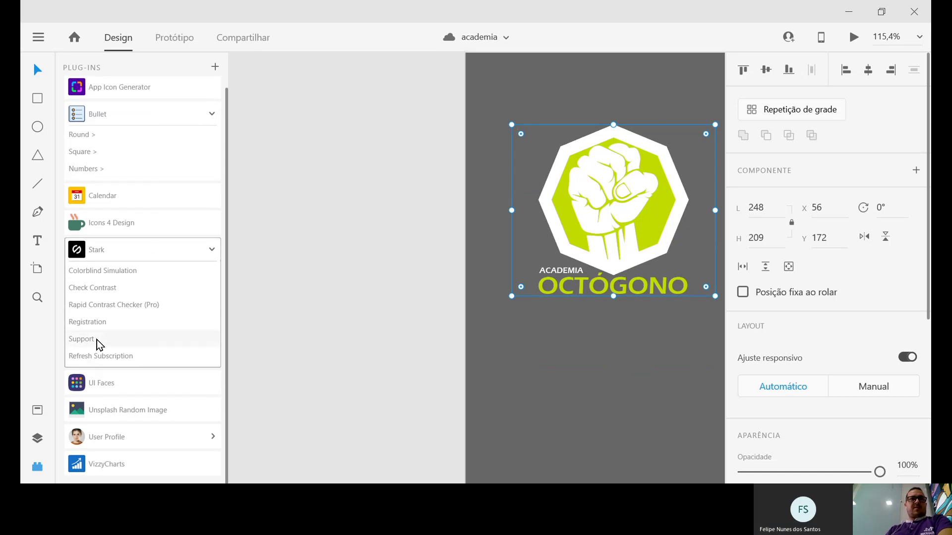
{"action": "left_click", "coordinate": [96, 358]}
{"action": "key", "text": "Escape"}
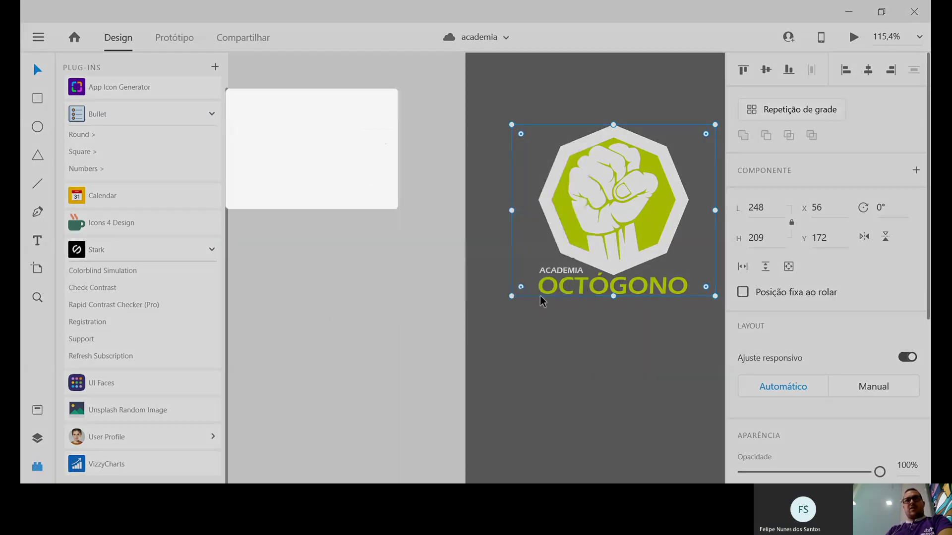
Hide the plug-in list so the tela_abertura and login artboards have more canvas room
{"action": "scroll", "coordinate": [581, 363], "scroll_direction": "down", "scroll_amount": 3}
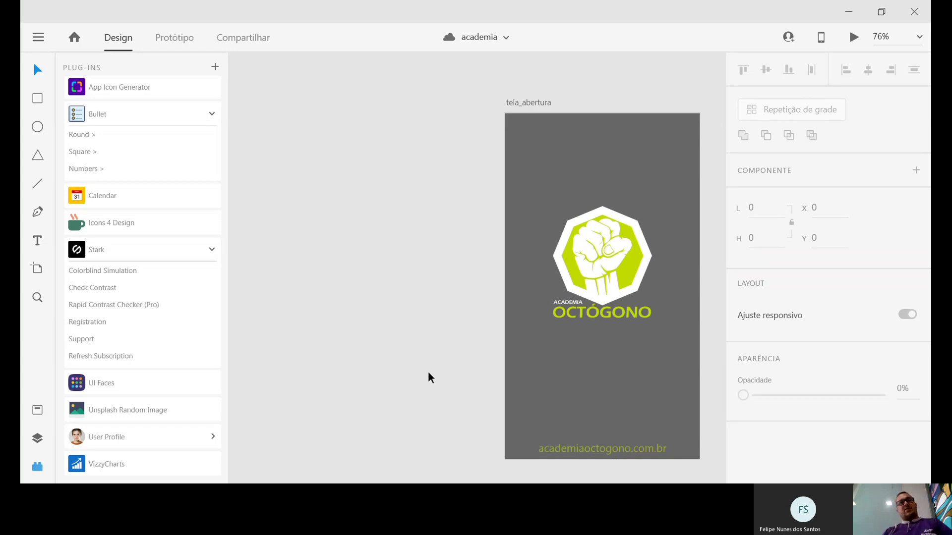
{"action": "scroll", "coordinate": [409, 304], "scroll_direction": "down", "scroll_amount": 1}
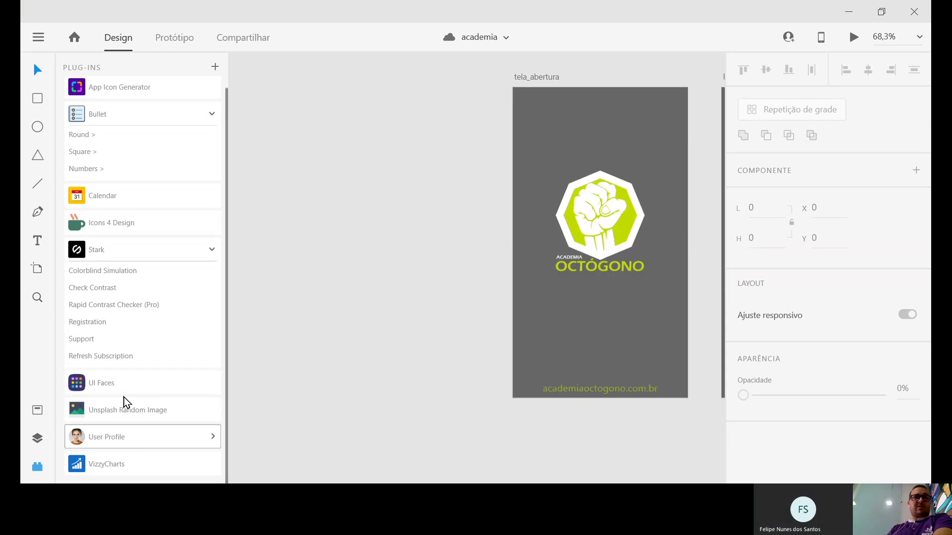
{"action": "left_click", "coordinate": [37, 467]}
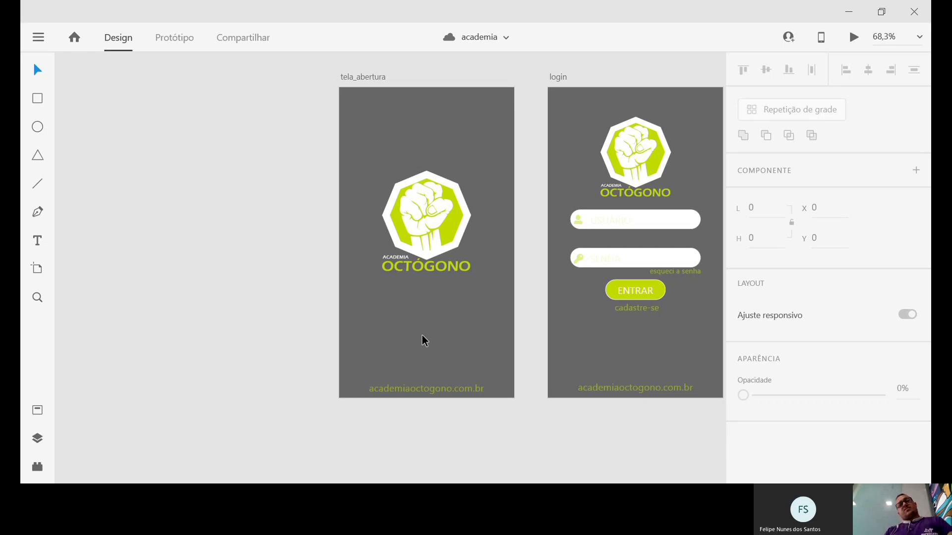
Delete the white rounded triangle from the perfil artboard and save the academia document
{"action": "scroll", "coordinate": [421, 338], "scroll_direction": "up", "scroll_amount": 3}
{"action": "scroll", "coordinate": [418, 333], "scroll_direction": "down", "scroll_amount": 5}
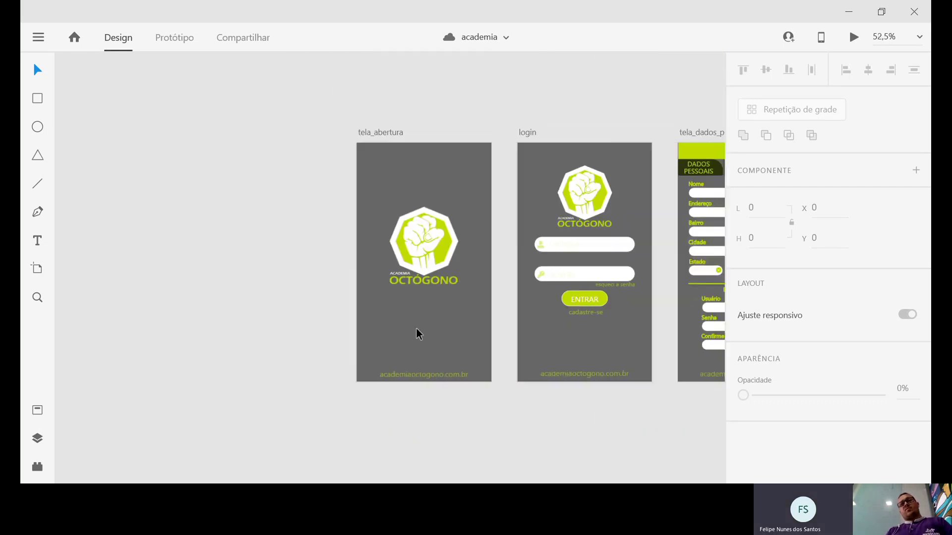
{"action": "scroll", "coordinate": [418, 333], "scroll_direction": "right", "scroll_amount": 10}
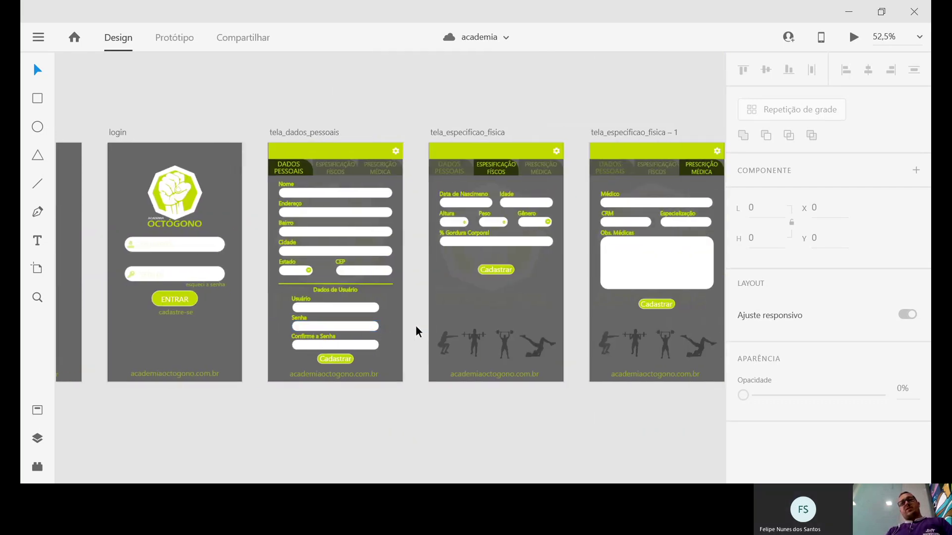
{"action": "scroll", "coordinate": [416, 331], "scroll_direction": "right", "scroll_amount": 5}
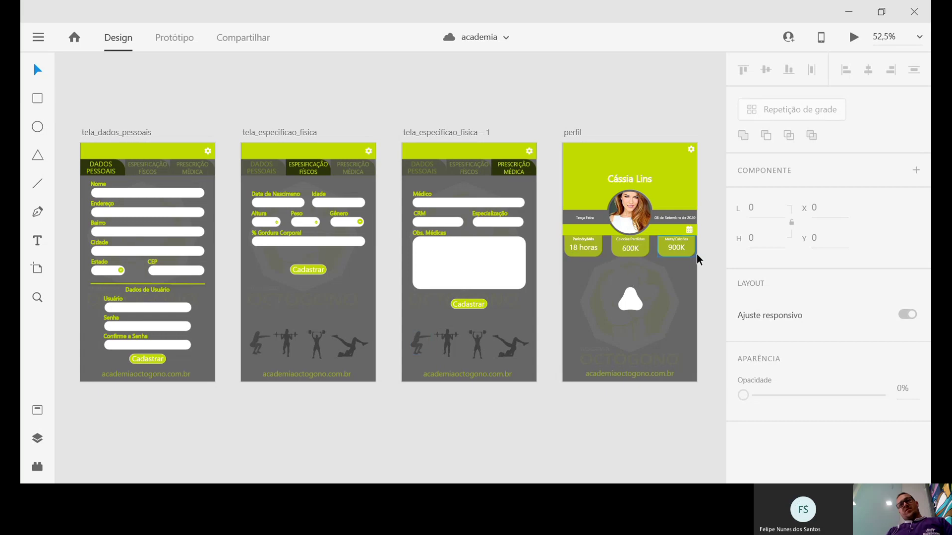
{"action": "left_click", "coordinate": [631, 305]}
{"action": "key", "text": "Delete"}
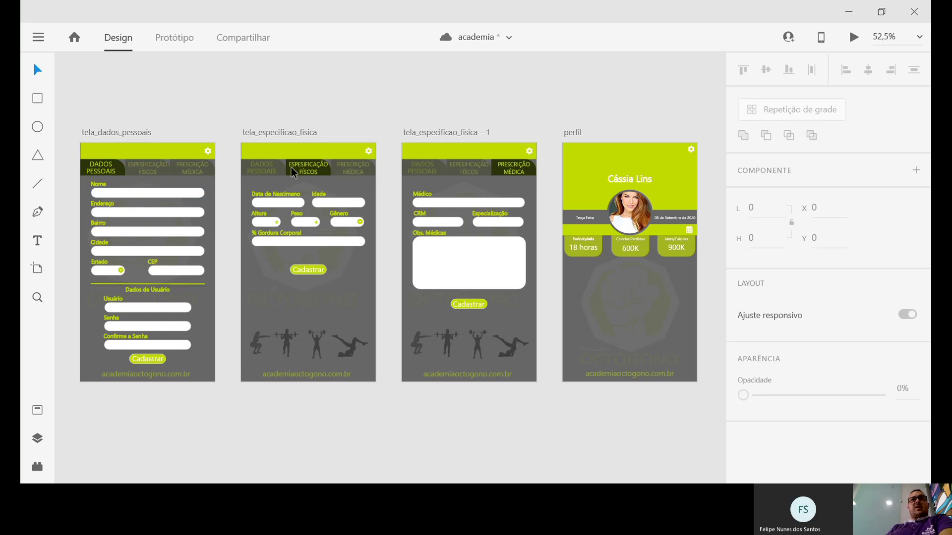
{"action": "key", "text": "ctrl+s"}
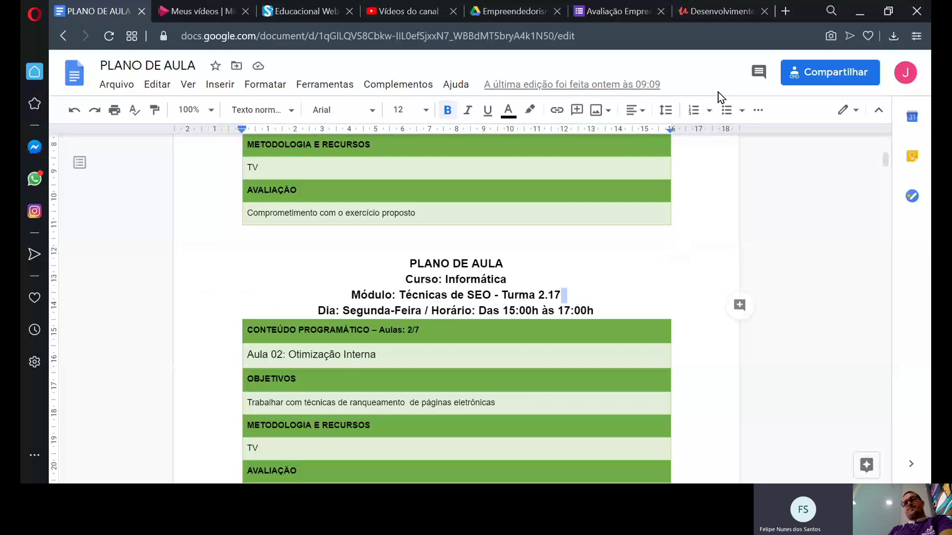
Switch to the Opera browser and search Google Images for "app supermercado" in a new tab
{"action": "left_click", "coordinate": [786, 11]}
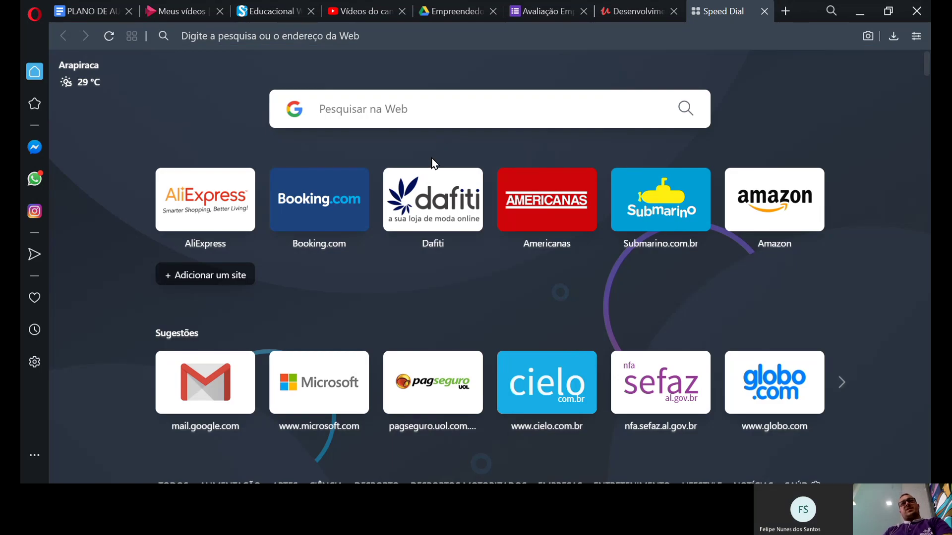
{"action": "type", "text": "app"}
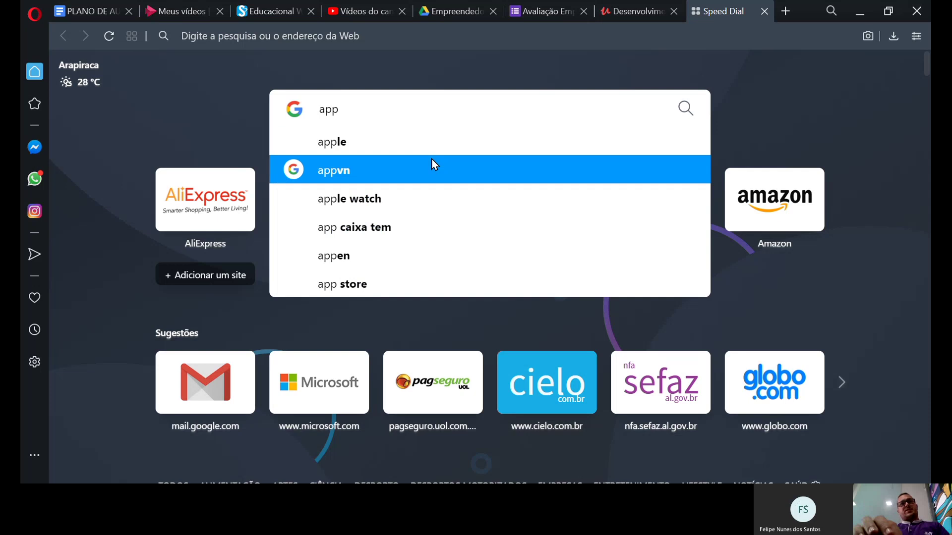
{"action": "type", "text": " super"}
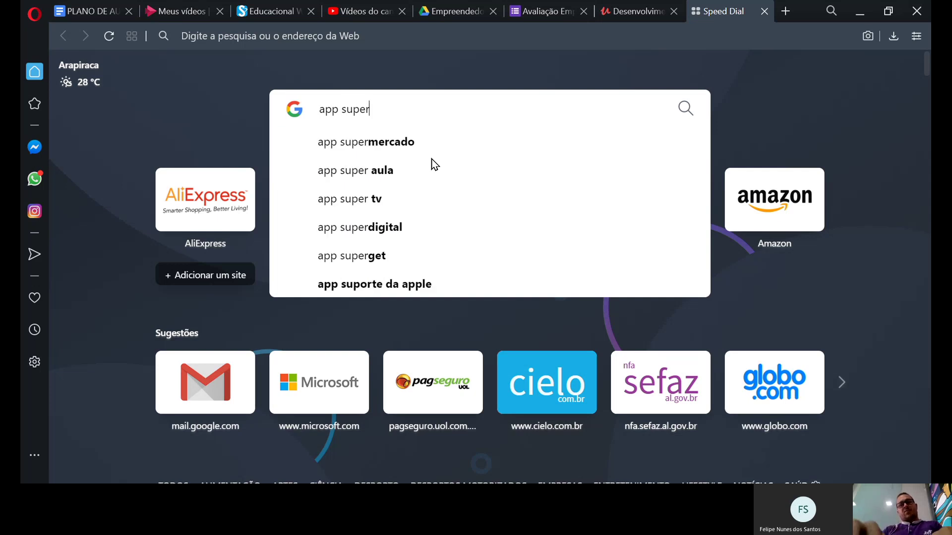
{"action": "type", "text": "mercado"}
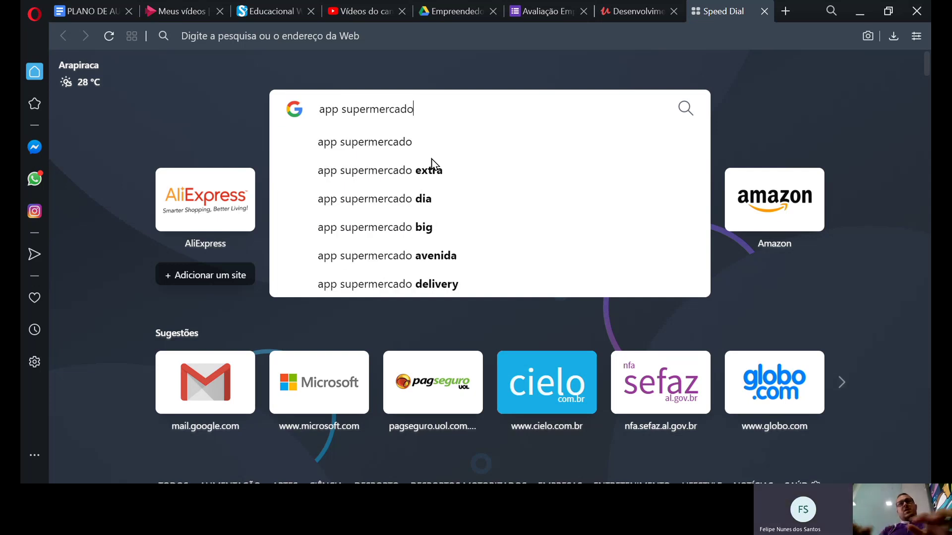
{"action": "key", "text": "Return"}
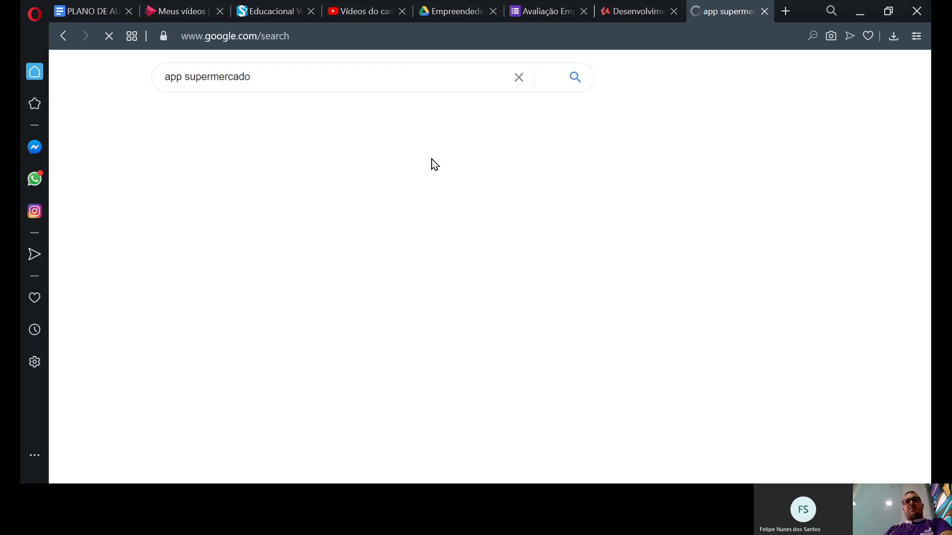
{"action": "left_click", "coordinate": [247, 114]}
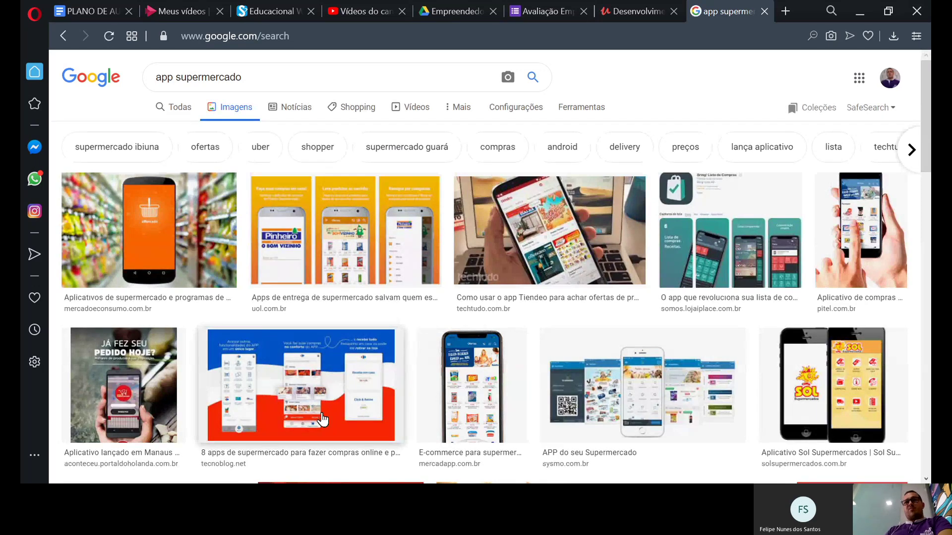
Preview the mercadapp.com.br supermarket e-commerce image and examine its Ofertas screen layout
{"action": "scroll", "coordinate": [373, 381], "scroll_direction": "down", "scroll_amount": 4}
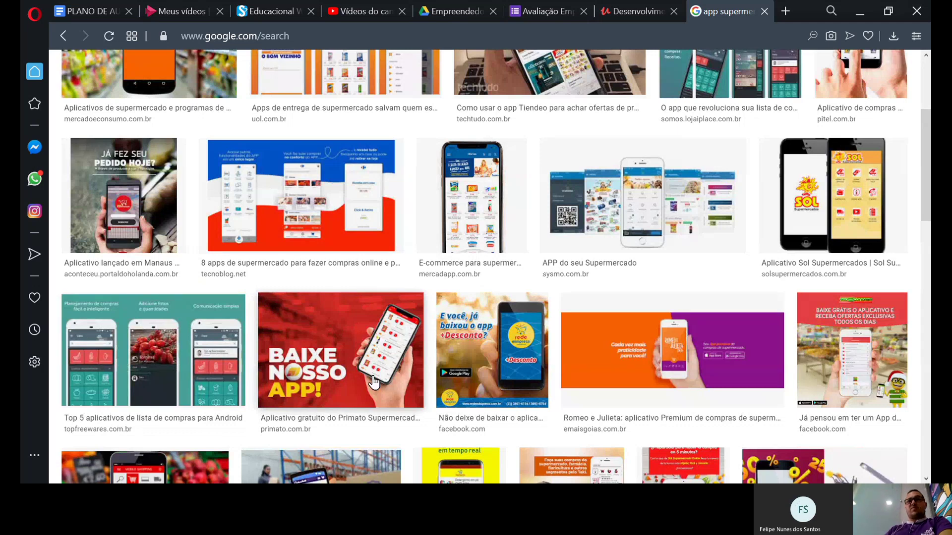
{"action": "left_click", "coordinate": [485, 201]}
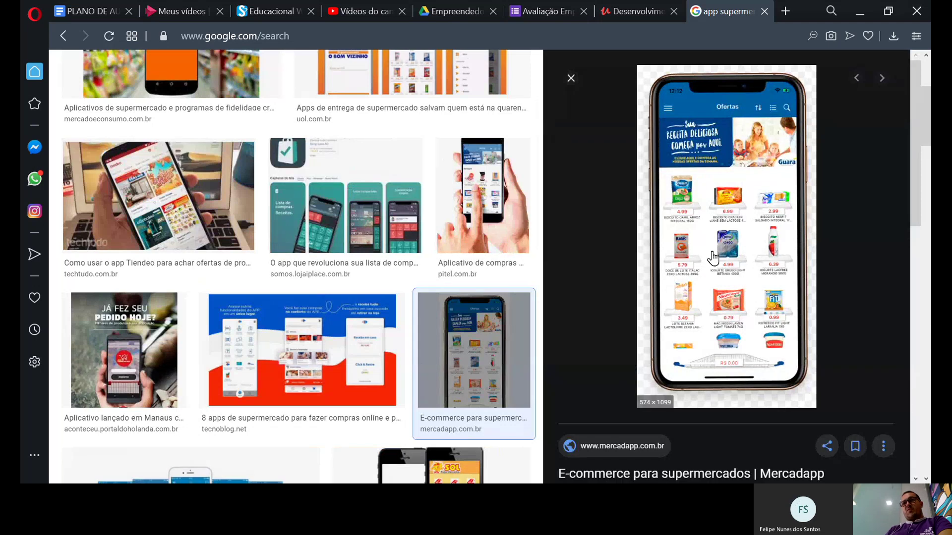
{"action": "scroll", "coordinate": [753, 278], "scroll_direction": "down", "scroll_amount": 2}
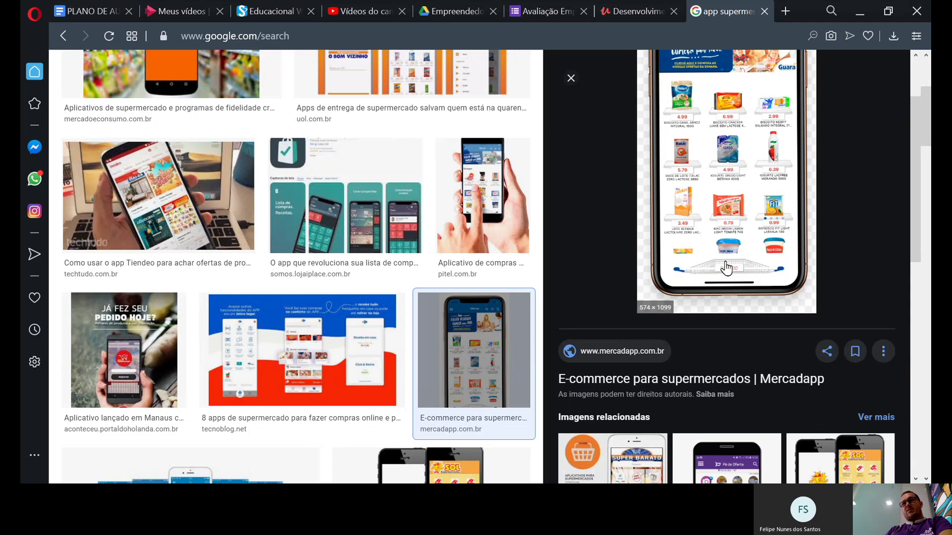
{"action": "scroll", "coordinate": [735, 287], "scroll_direction": "up", "scroll_amount": 2}
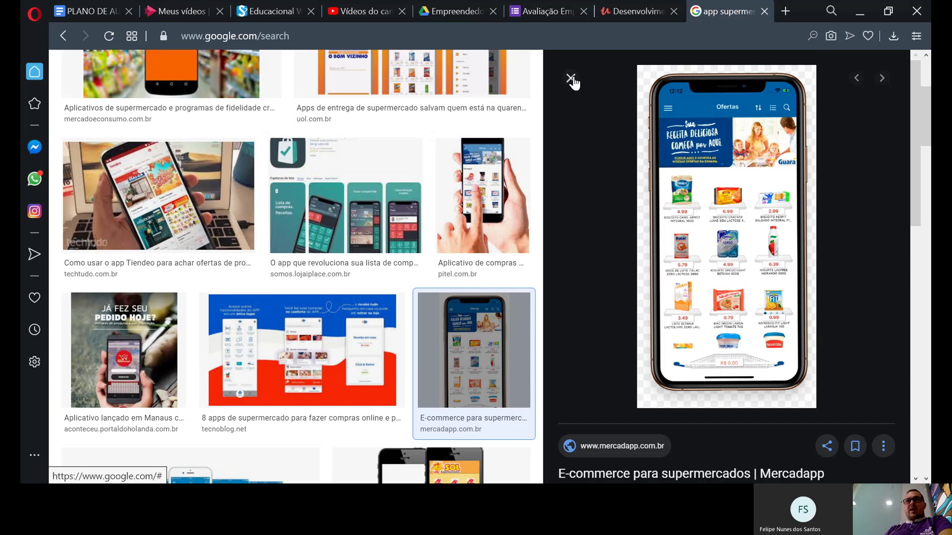
Preview the Pinheiro supermarket app image from Uol and the related meucarrinho app image from Portal Android
{"action": "left_click", "coordinate": [418, 88]}
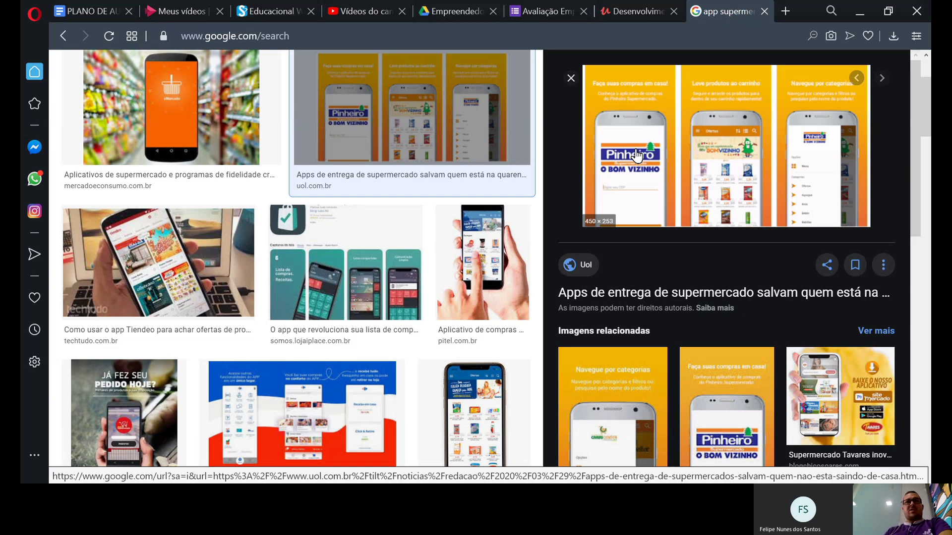
{"action": "scroll", "coordinate": [300, 223], "scroll_direction": "down", "scroll_amount": 5}
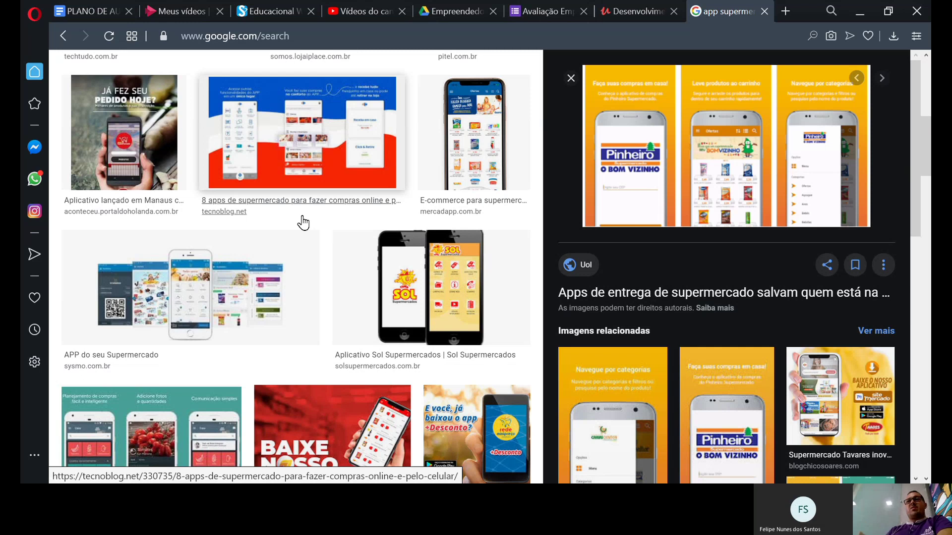
{"action": "scroll", "coordinate": [446, 277], "scroll_direction": "down", "scroll_amount": 5}
{"action": "scroll", "coordinate": [629, 263], "scroll_direction": "down", "scroll_amount": 5}
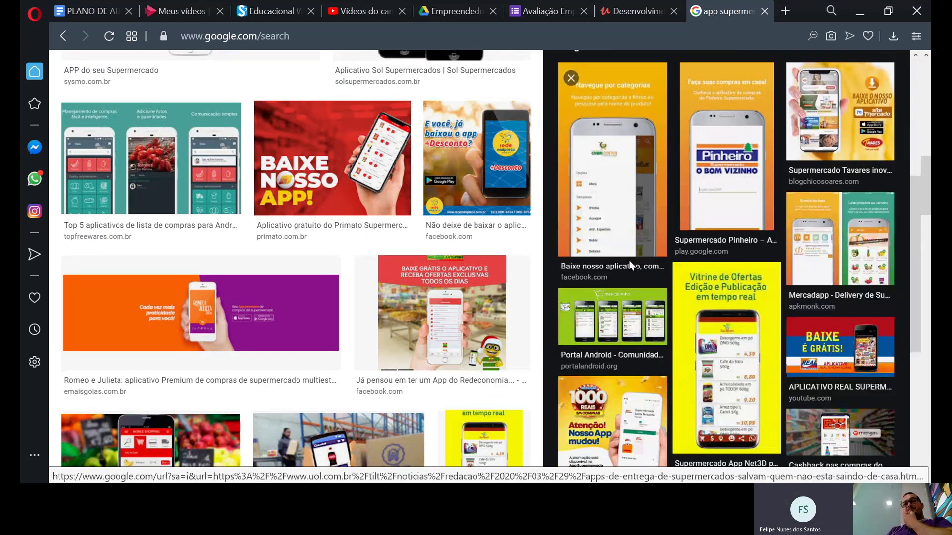
{"action": "left_click", "coordinate": [611, 319]}
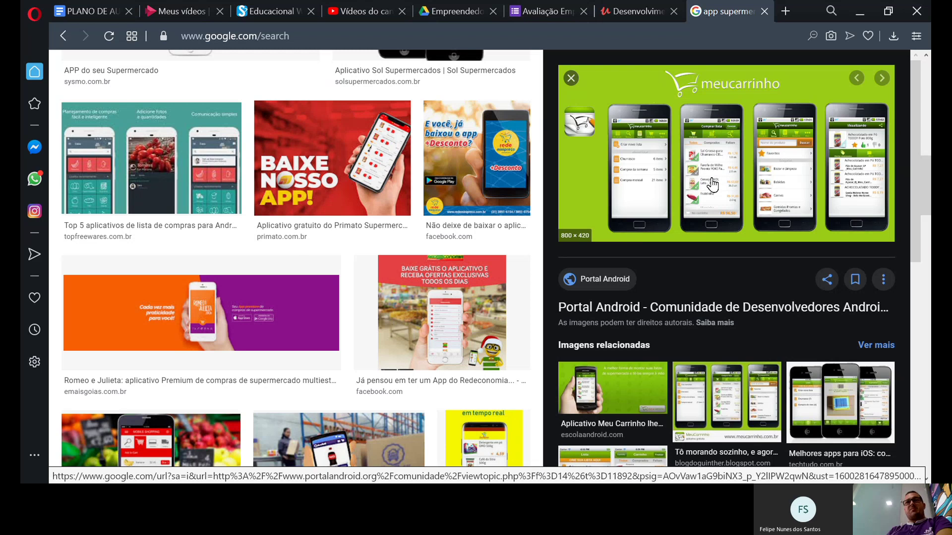
{"action": "scroll", "coordinate": [324, 249], "scroll_direction": "down", "scroll_amount": 5}
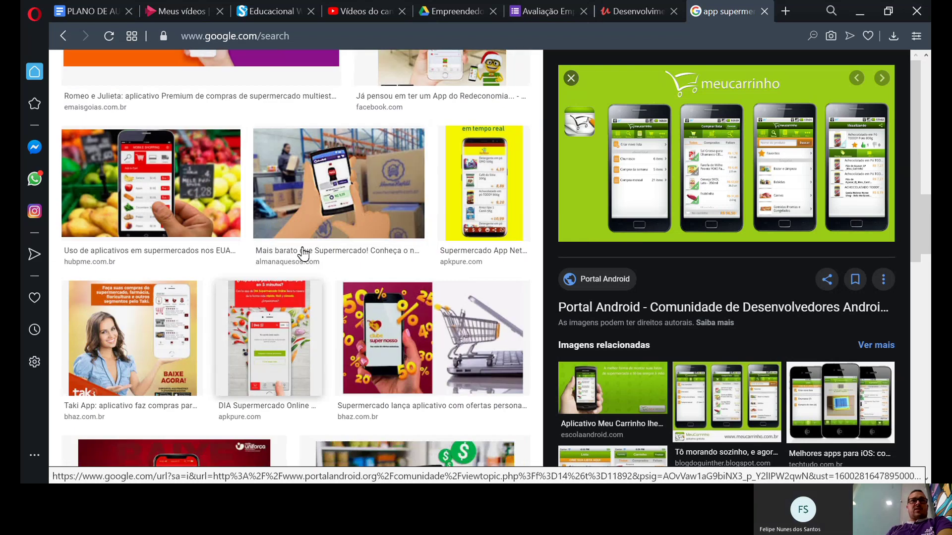
Examine the hubpme.com.br mobile shopping image and browse the remaining supermarket app results for layout ideas
{"action": "left_click", "coordinate": [191, 182]}
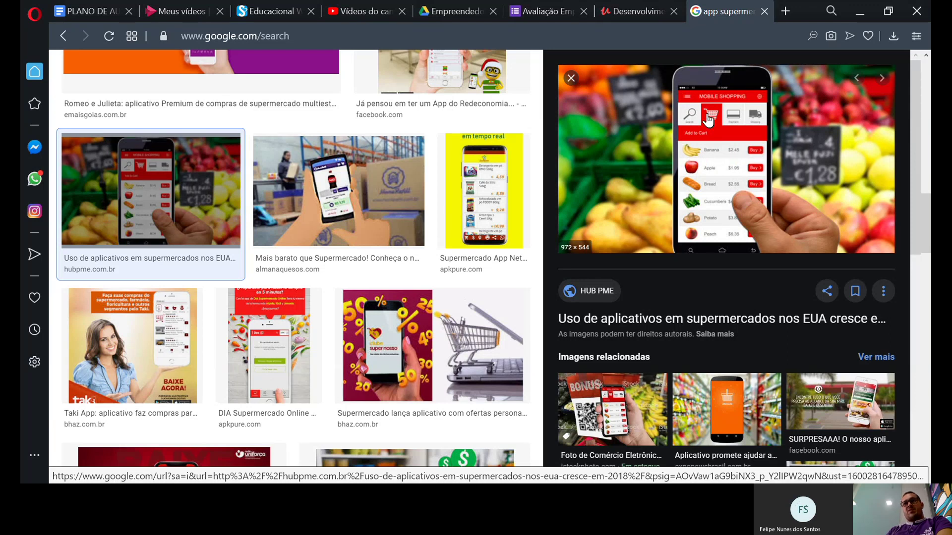
{"action": "left_click", "coordinate": [730, 117]}
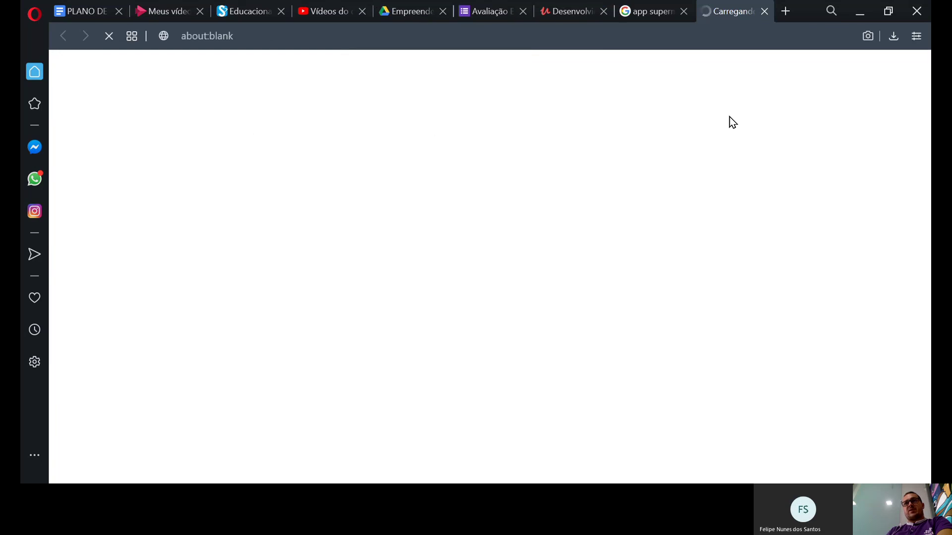
{"action": "left_click", "coordinate": [764, 12]}
{"action": "scroll", "coordinate": [214, 329], "scroll_direction": "down", "scroll_amount": 5}
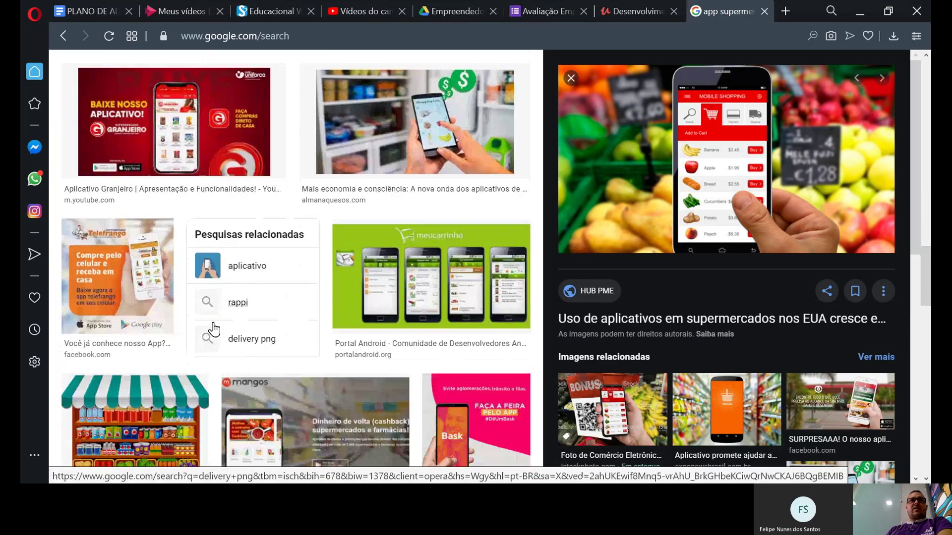
{"action": "scroll", "coordinate": [233, 283], "scroll_direction": "down", "scroll_amount": 7}
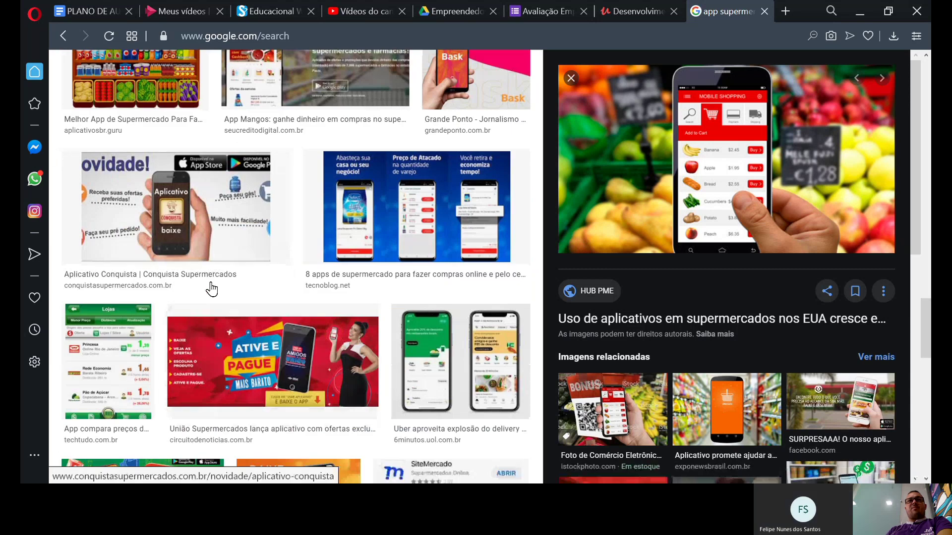
{"action": "scroll", "coordinate": [319, 303], "scroll_direction": "down", "scroll_amount": 5}
{"action": "scroll", "coordinate": [319, 308], "scroll_direction": "up", "scroll_amount": 2}
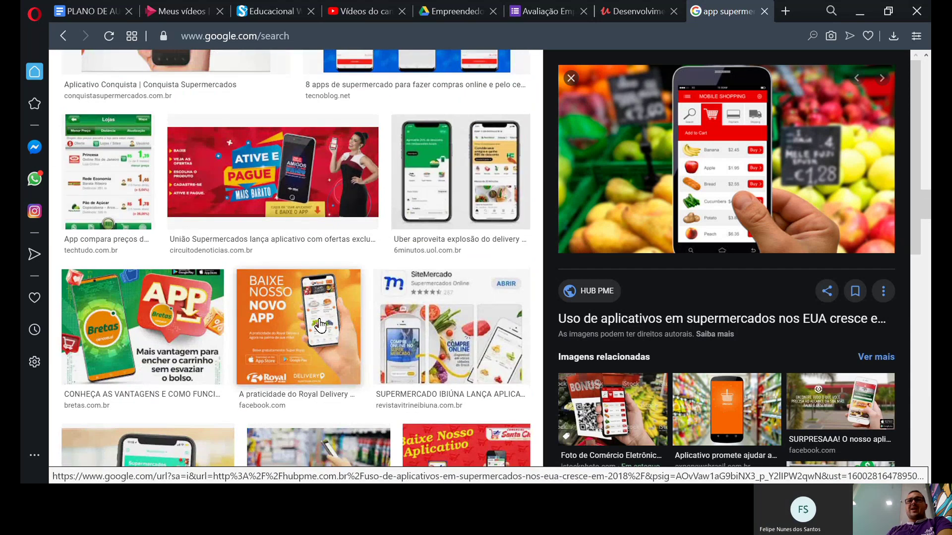
{"action": "scroll", "coordinate": [321, 327], "scroll_direction": "up", "scroll_amount": 15}
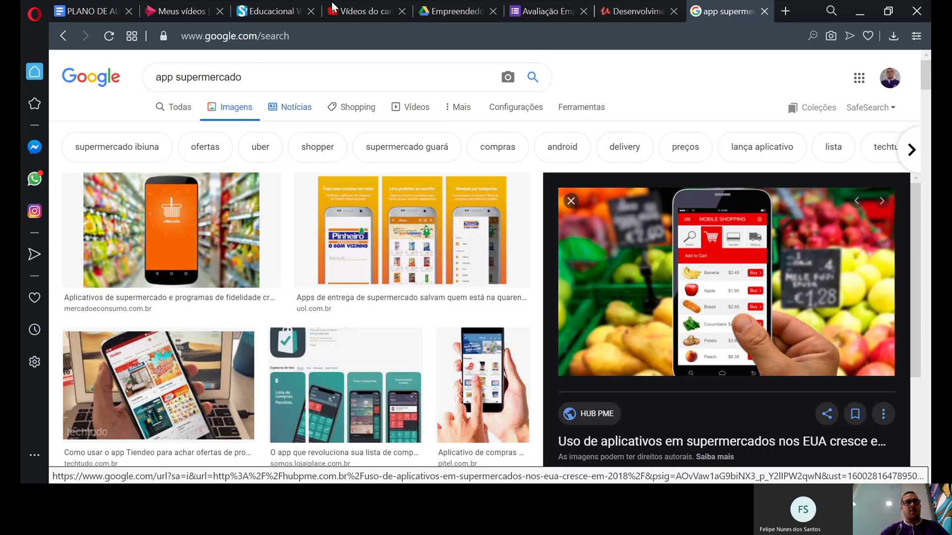
Search Google Images for "prototipo app mobile"
{"action": "triple_click", "coordinate": [198, 77]}
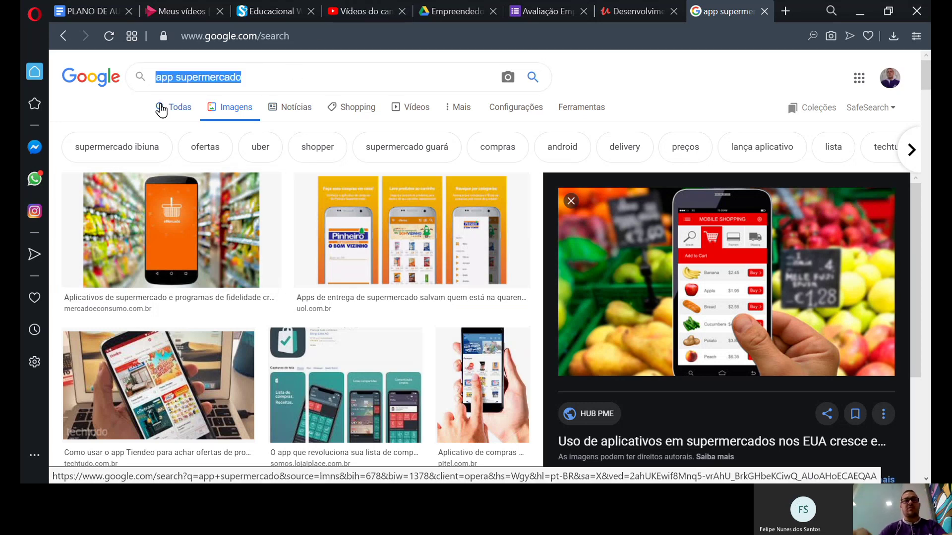
{"action": "type", "text": "prot"}
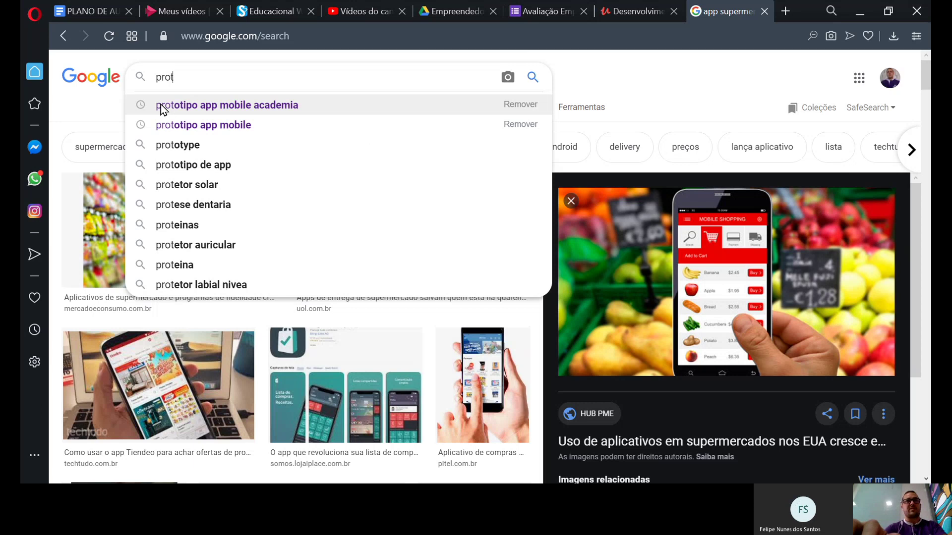
{"action": "left_click", "coordinate": [188, 124]}
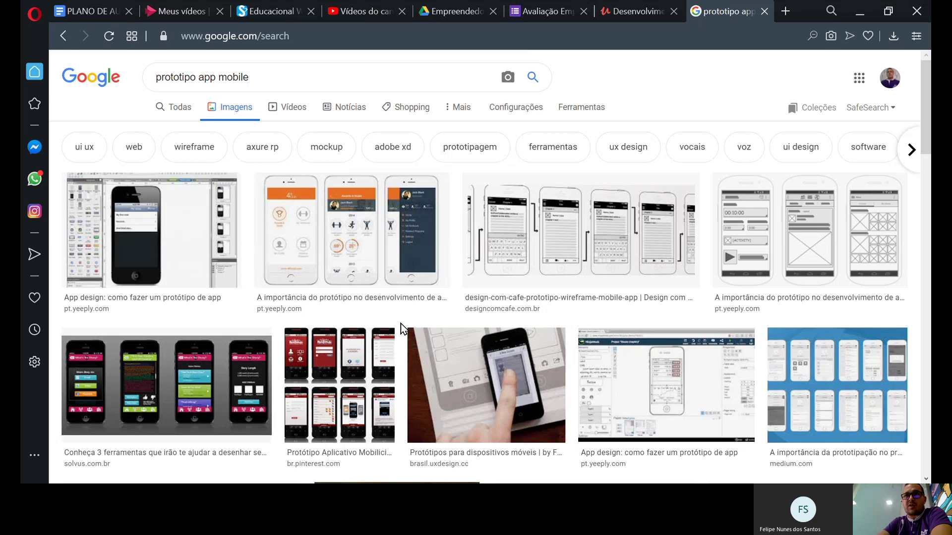
Preview the YouTube "Protótipo navegável de aplicativo mobile - Adobe XD - Aula 05" image, review its related images, and close the preview
{"action": "scroll", "coordinate": [402, 325], "scroll_direction": "down", "scroll_amount": 4}
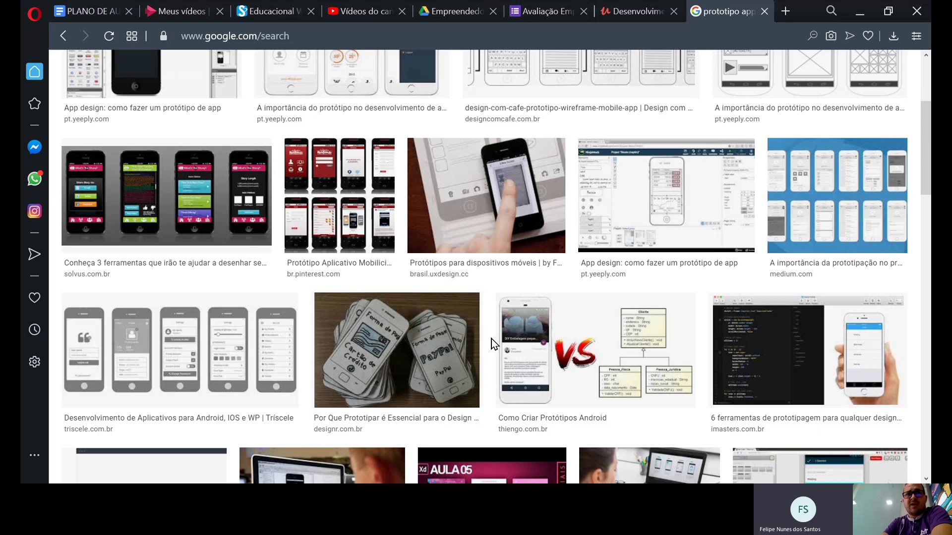
{"action": "scroll", "coordinate": [492, 339], "scroll_direction": "down", "scroll_amount": 6}
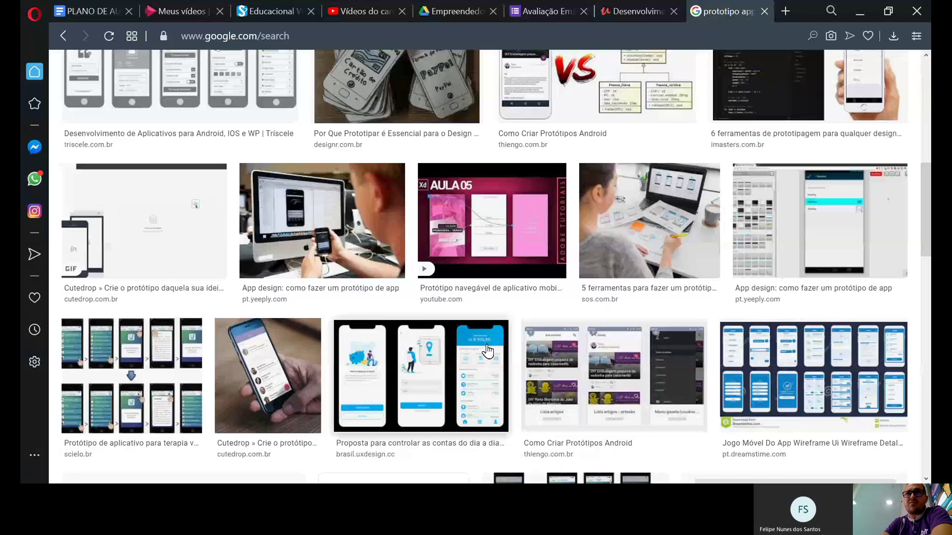
{"action": "left_click", "coordinate": [467, 241]}
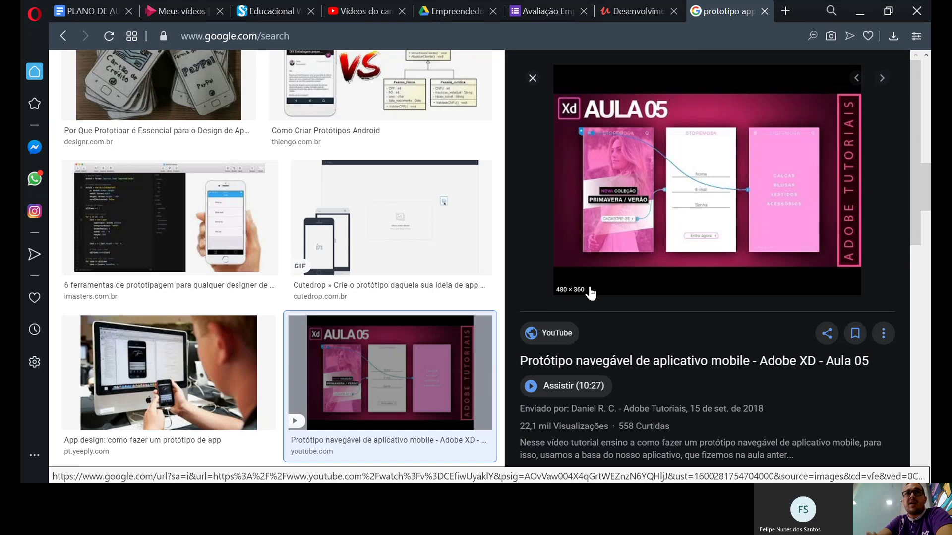
{"action": "scroll", "coordinate": [590, 294], "scroll_direction": "down", "scroll_amount": 6}
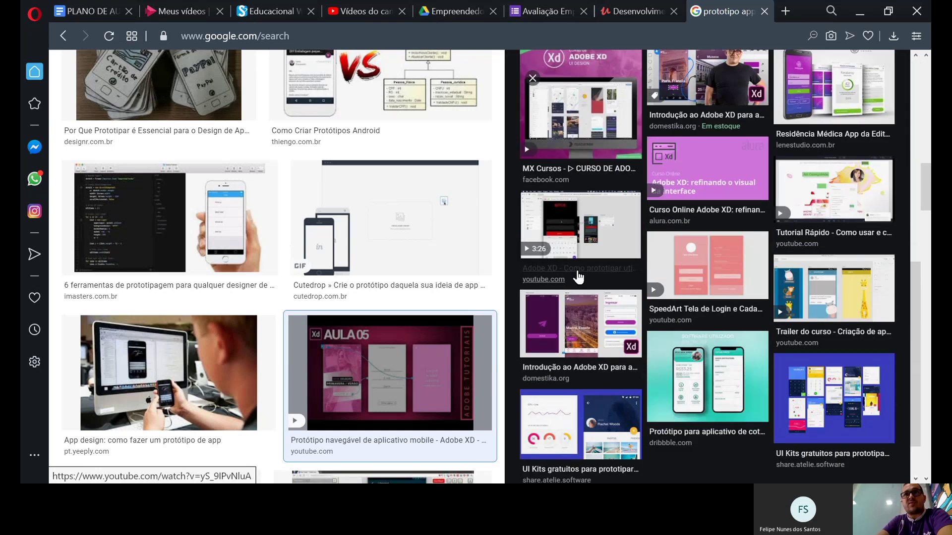
{"action": "scroll", "coordinate": [578, 277], "scroll_direction": "down", "scroll_amount": 2}
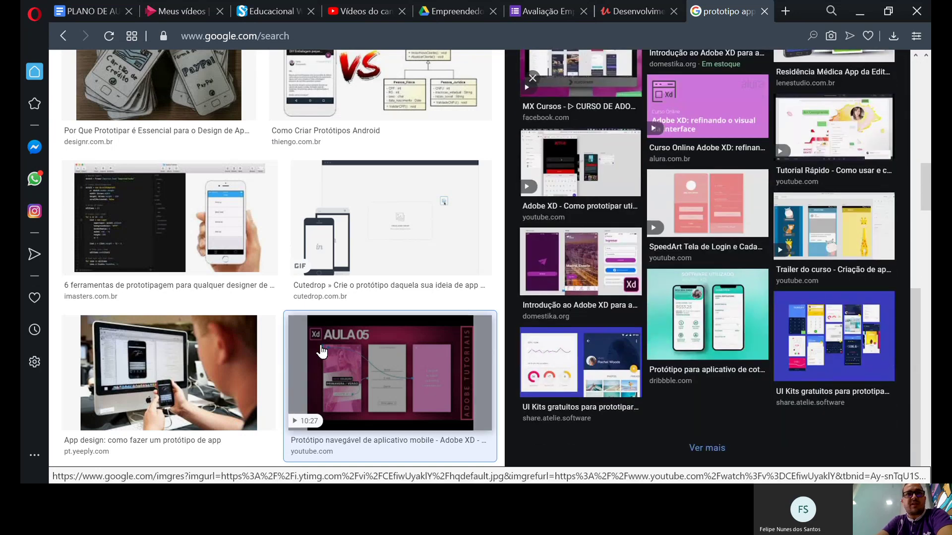
{"action": "scroll", "coordinate": [319, 365], "scroll_direction": "down", "scroll_amount": 6}
{"action": "scroll", "coordinate": [396, 347], "scroll_direction": "up", "scroll_amount": 10}
{"action": "scroll", "coordinate": [468, 330], "scroll_direction": "up", "scroll_amount": 5}
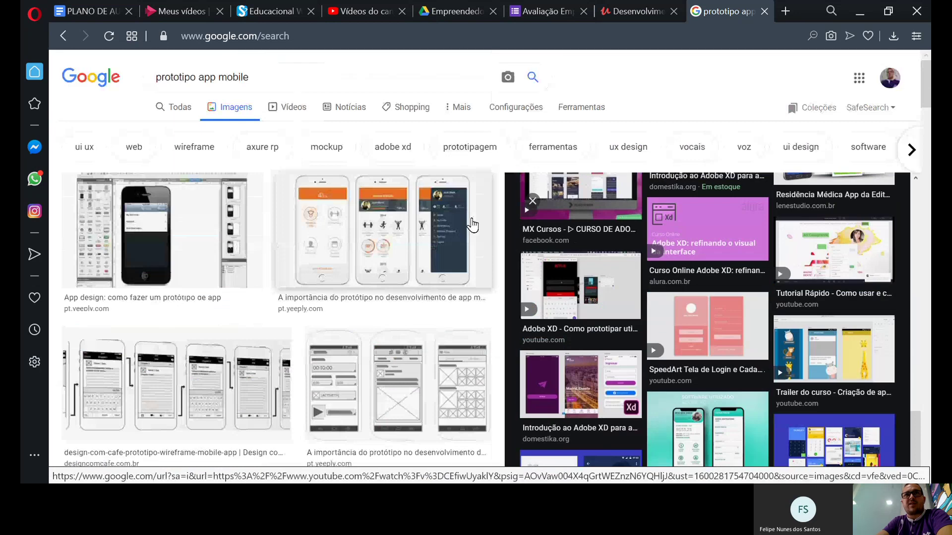
{"action": "left_click", "coordinate": [535, 196]}
Examine the remaining mobile app prototype results for wireframe and screen design references
{"action": "scroll", "coordinate": [557, 267], "scroll_direction": "down", "scroll_amount": 15}
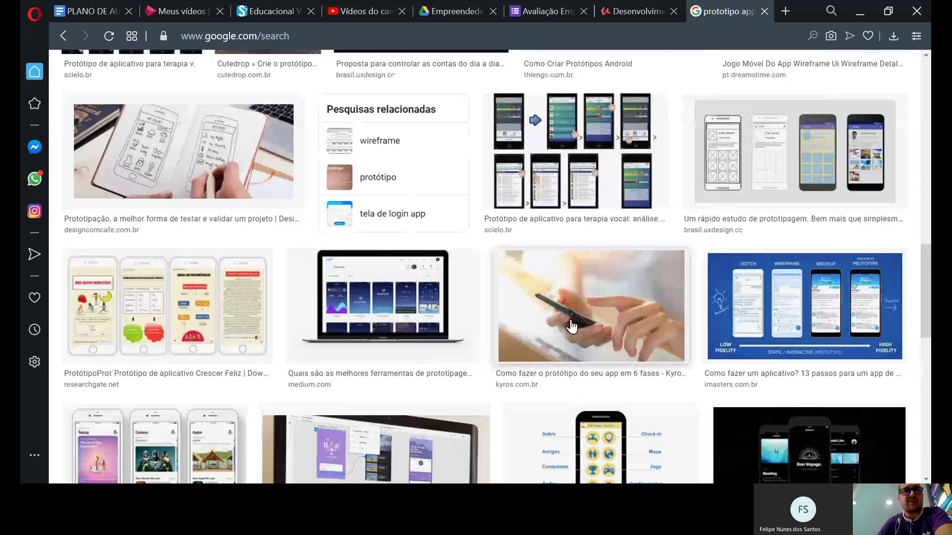
{"action": "scroll", "coordinate": [571, 326], "scroll_direction": "down", "scroll_amount": 8}
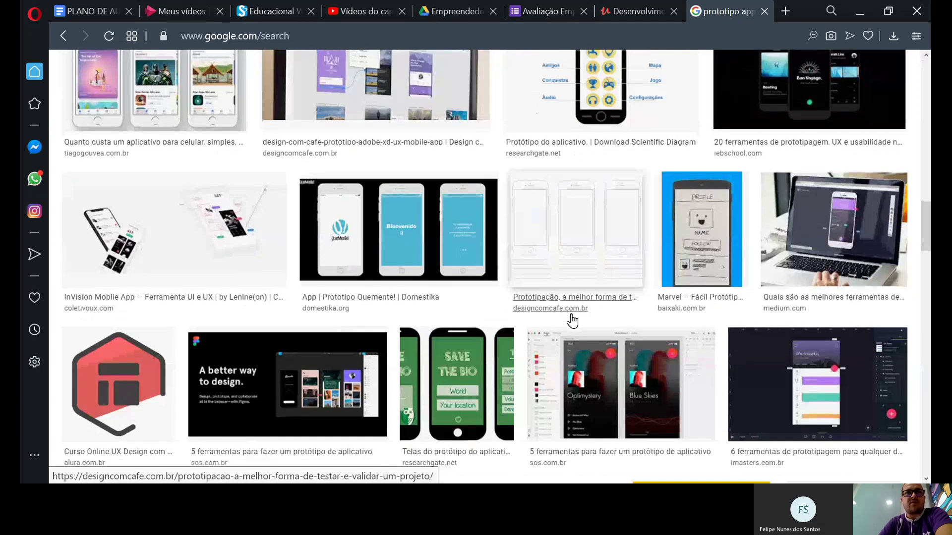
{"action": "scroll", "coordinate": [572, 321], "scroll_direction": "down", "scroll_amount": 15}
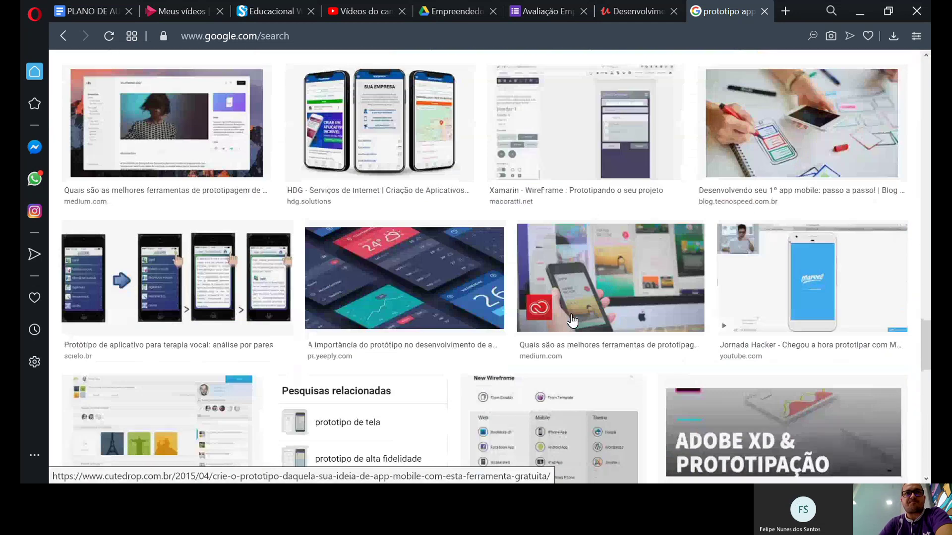
{"action": "scroll", "coordinate": [572, 321], "scroll_direction": "down", "scroll_amount": 6}
{"action": "scroll", "coordinate": [572, 322], "scroll_direction": "down", "scroll_amount": 7}
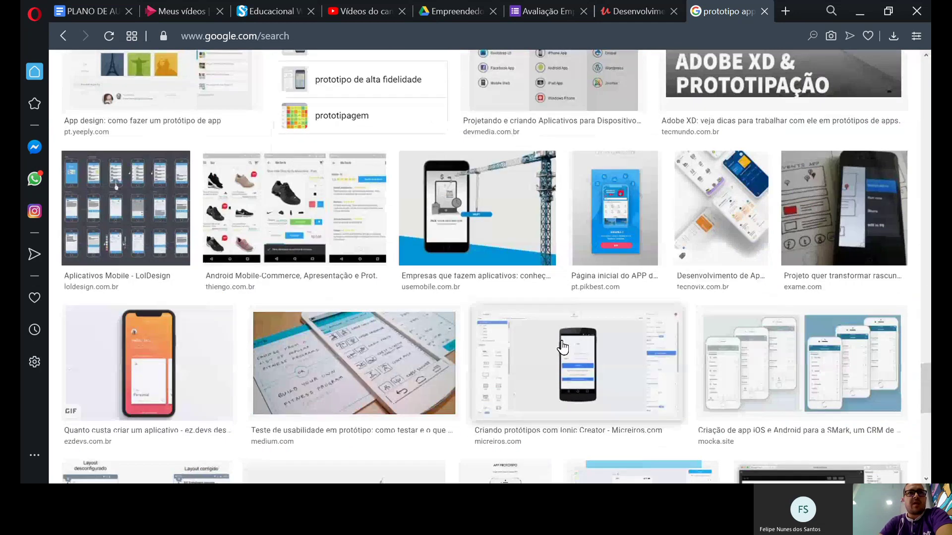
{"action": "scroll", "coordinate": [571, 323], "scroll_direction": "down", "scroll_amount": 7}
{"action": "scroll", "coordinate": [560, 359], "scroll_direction": "up", "scroll_amount": 17}
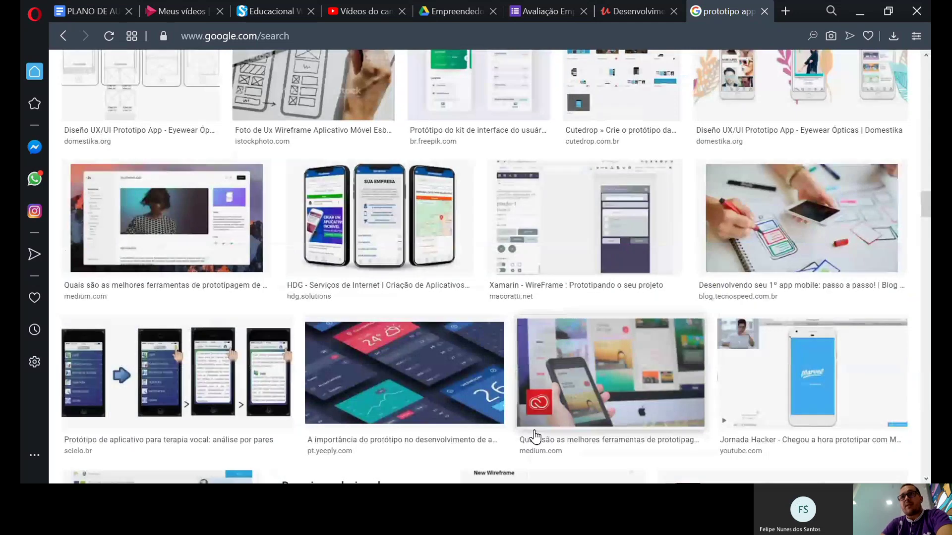
{"action": "scroll", "coordinate": [533, 436], "scroll_direction": "up", "scroll_amount": 6}
{"action": "scroll", "coordinate": [533, 436], "scroll_direction": "down", "scroll_amount": 4}
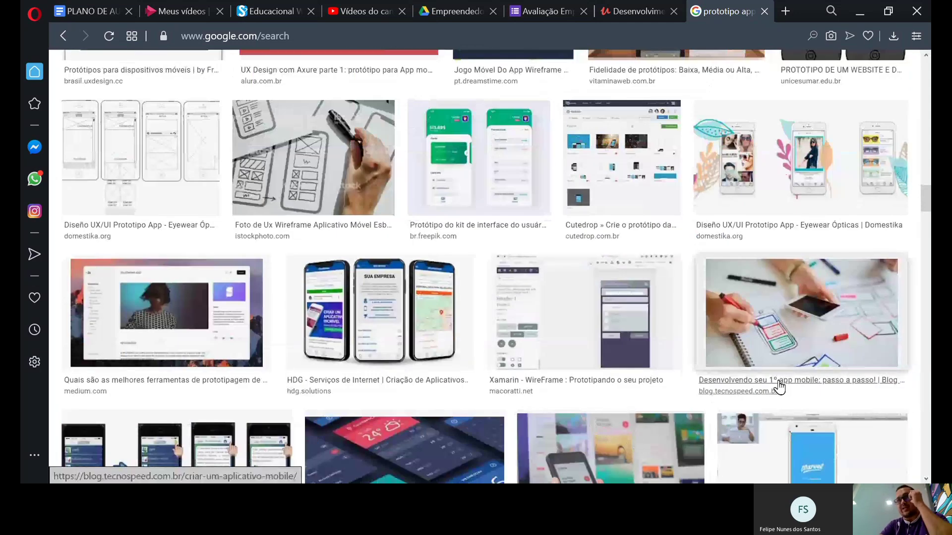
Preview the TecnoSpeed blog image of a hand-drawn app prototype and browse the surrounding results
{"action": "left_click", "coordinate": [788, 325]}
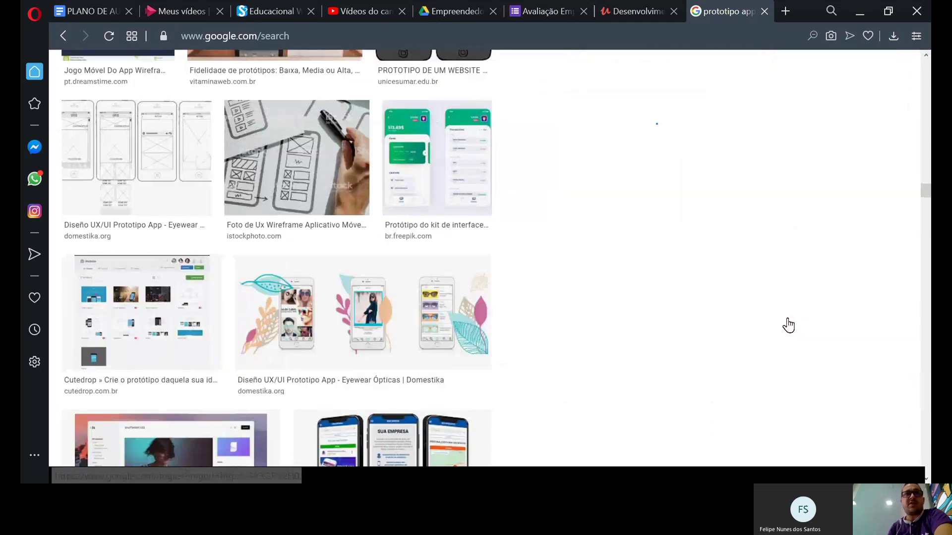
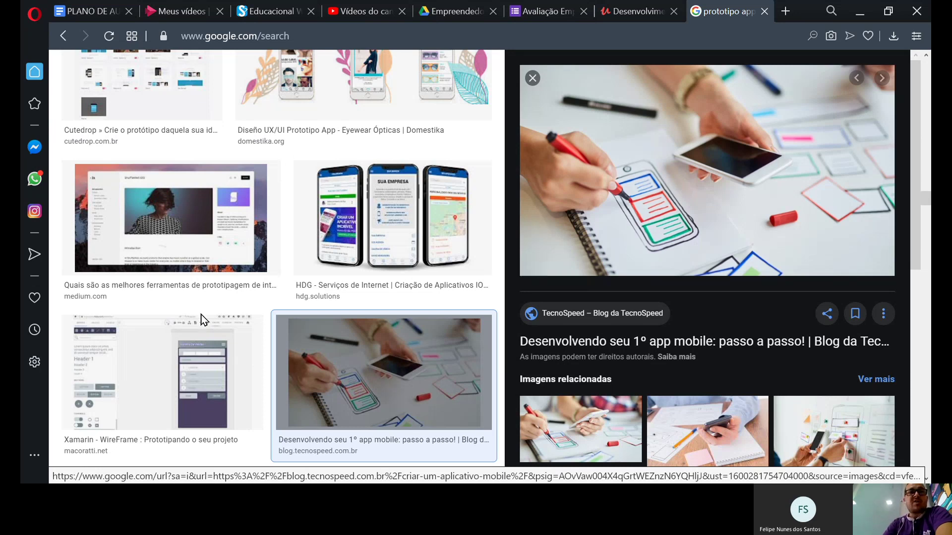
{"action": "scroll", "coordinate": [206, 365], "scroll_direction": "down", "scroll_amount": 5}
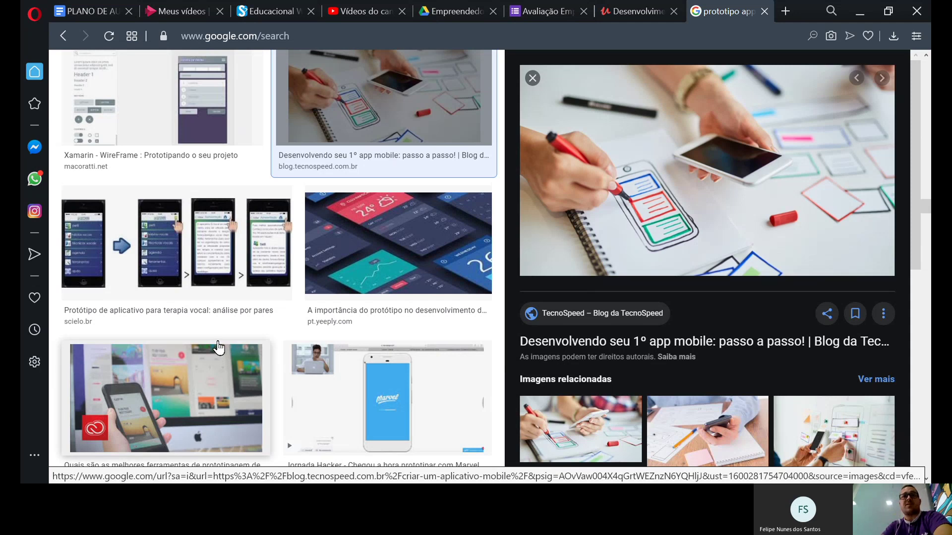
{"action": "scroll", "coordinate": [206, 336], "scroll_direction": "down", "scroll_amount": 5}
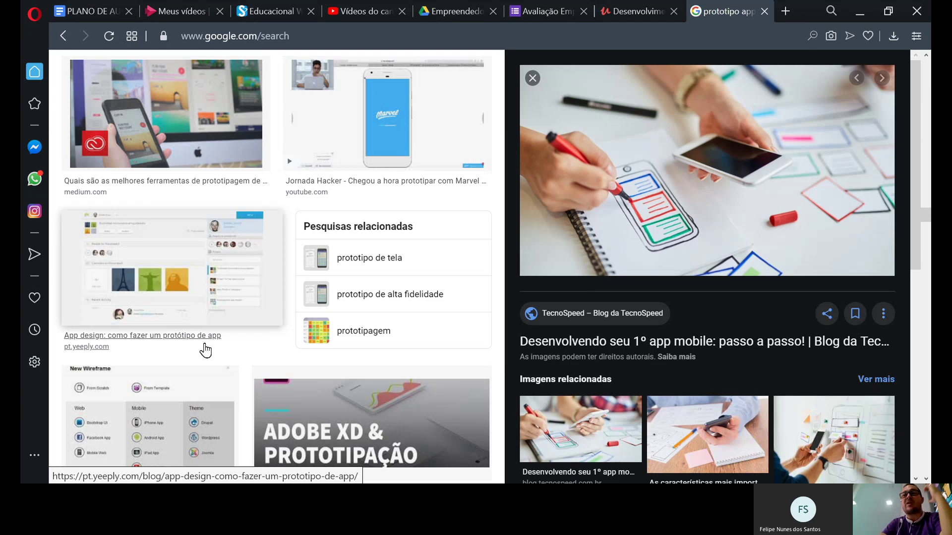
{"action": "scroll", "coordinate": [205, 350], "scroll_direction": "down", "scroll_amount": 12}
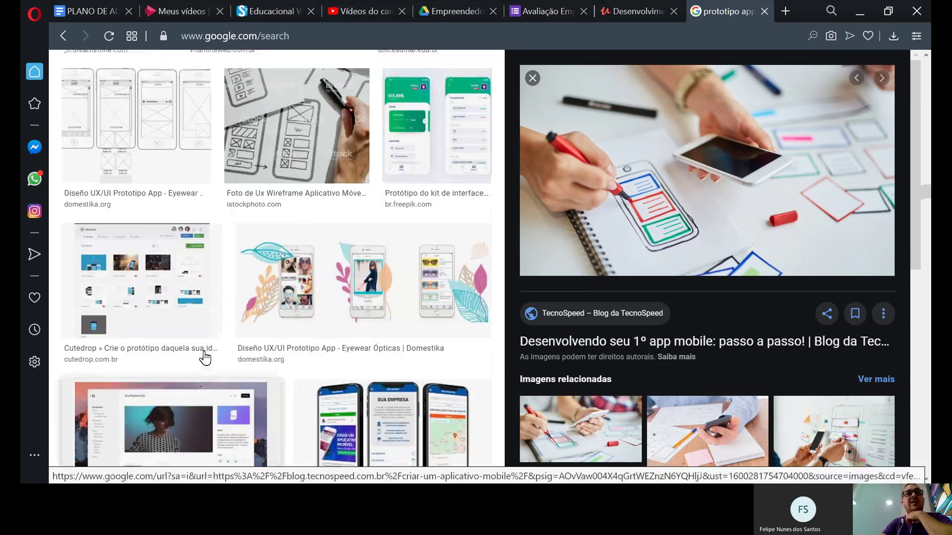
{"action": "scroll", "coordinate": [205, 357], "scroll_direction": "up", "scroll_amount": 6}
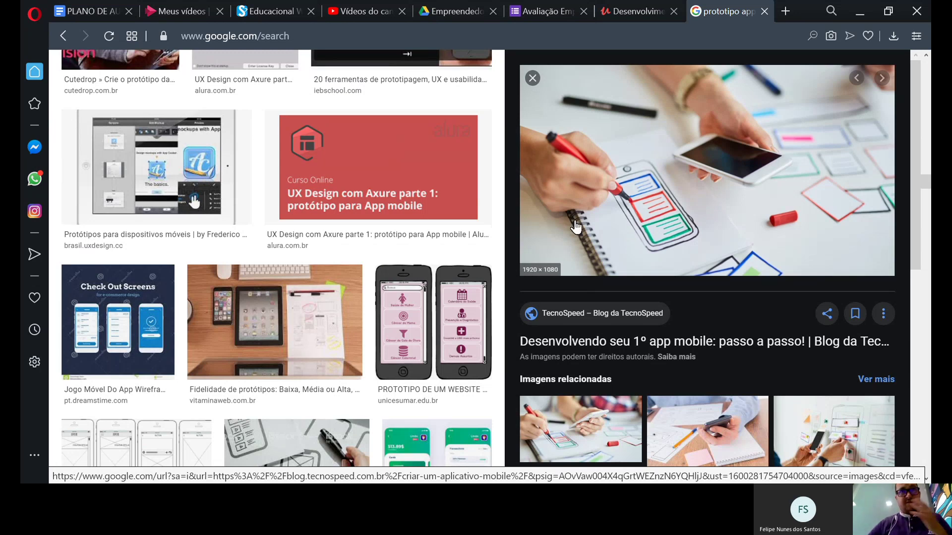
Preview the Unicesumar app prototype image and the related prototipo-mockup-balsamiq image, and review its related mockups
{"action": "left_click", "coordinate": [459, 329]}
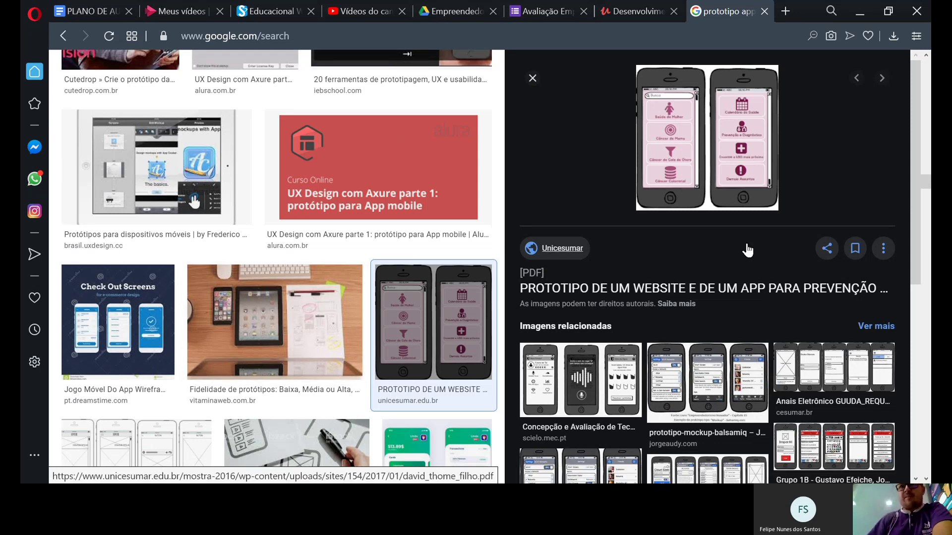
{"action": "scroll", "coordinate": [705, 196], "scroll_direction": "down", "scroll_amount": 3}
{"action": "left_click", "coordinate": [705, 196]}
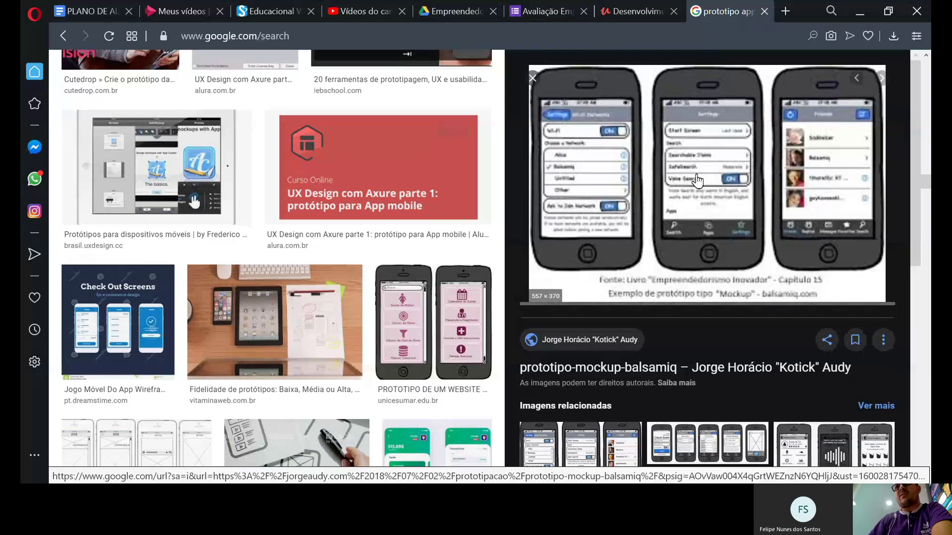
{"action": "scroll", "coordinate": [724, 238], "scroll_direction": "down", "scroll_amount": 5}
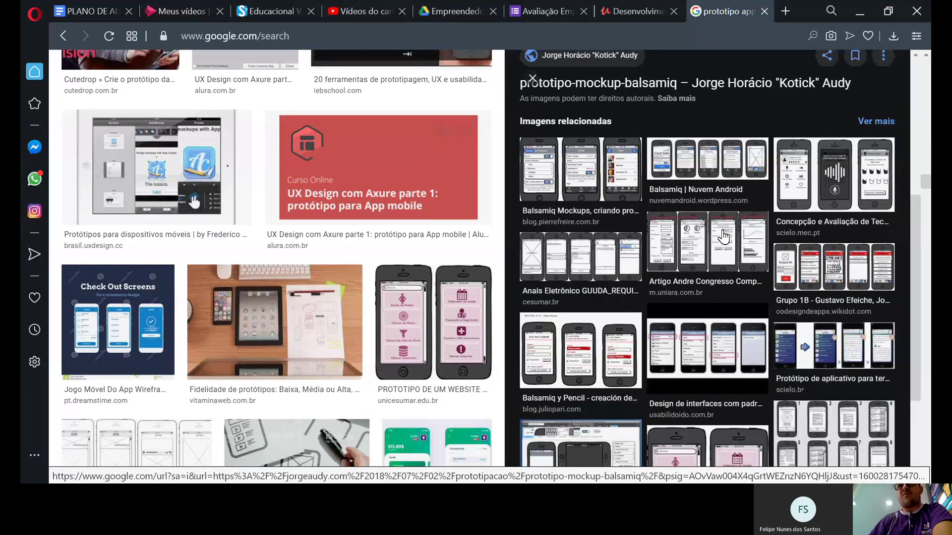
{"action": "scroll", "coordinate": [725, 287], "scroll_direction": "down", "scroll_amount": 3}
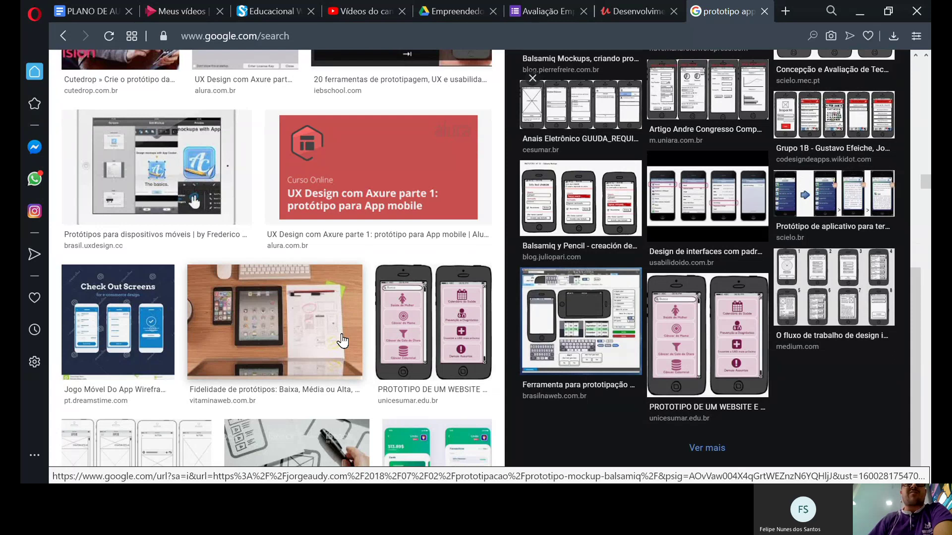
Browse the results for an Adobe XD example and preview the Design com Café mobile app prototype image with its related images
{"action": "scroll", "coordinate": [345, 344], "scroll_direction": "down", "scroll_amount": 5}
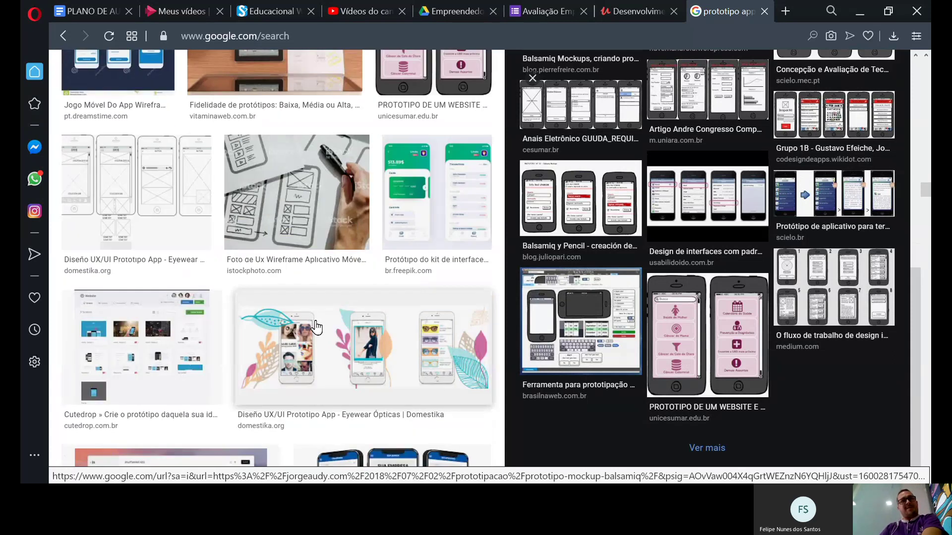
{"action": "scroll", "coordinate": [293, 260], "scroll_direction": "up", "scroll_amount": 7}
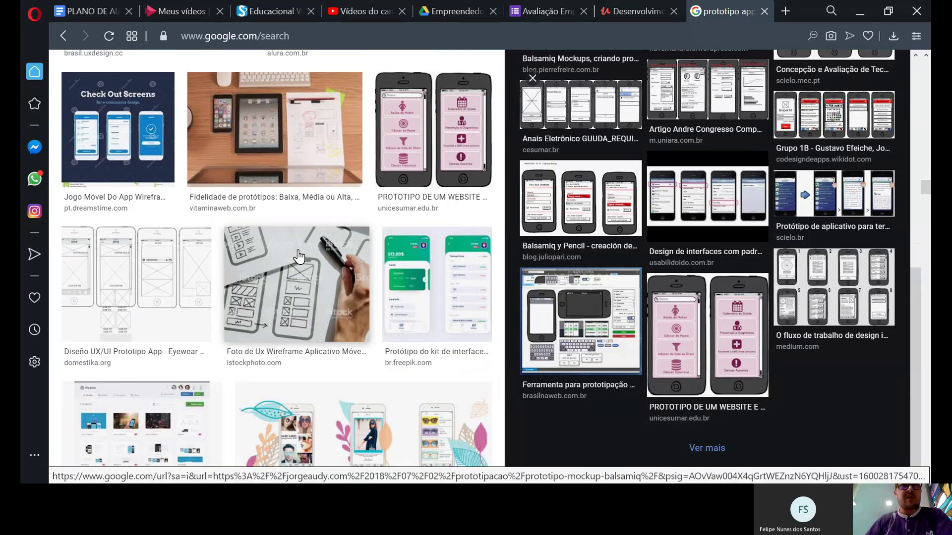
{"action": "scroll", "coordinate": [302, 250], "scroll_direction": "down", "scroll_amount": 5}
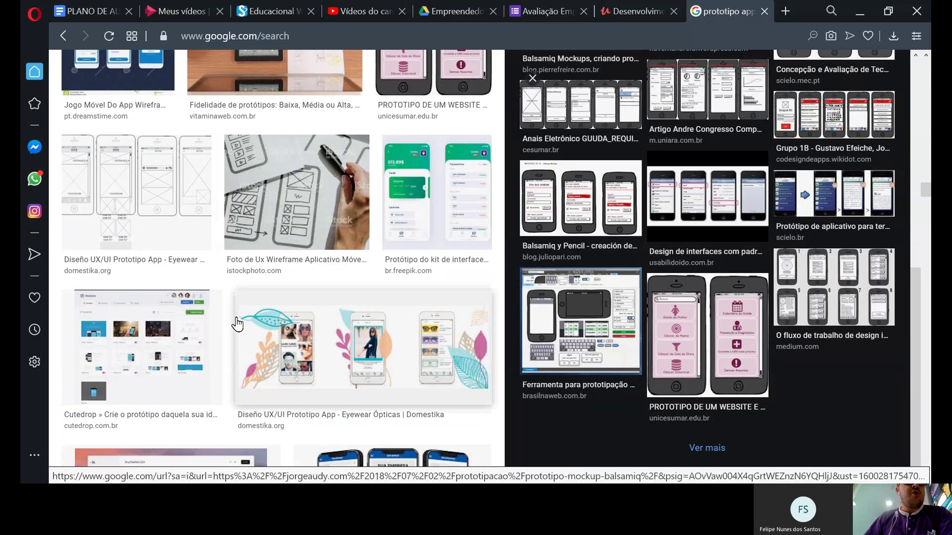
{"action": "scroll", "coordinate": [271, 313], "scroll_direction": "up", "scroll_amount": 15}
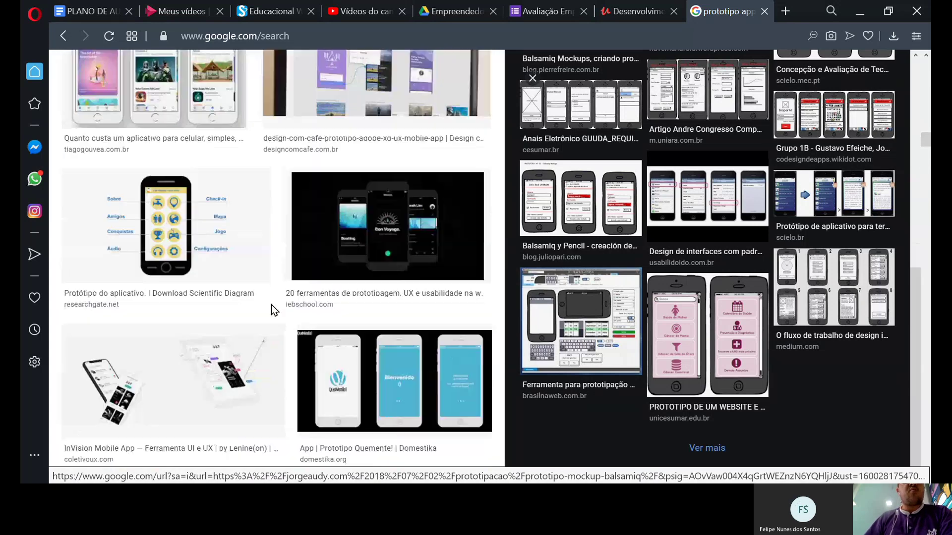
{"action": "scroll", "coordinate": [271, 317], "scroll_direction": "up", "scroll_amount": 6}
{"action": "scroll", "coordinate": [271, 317], "scroll_direction": "down", "scroll_amount": 5}
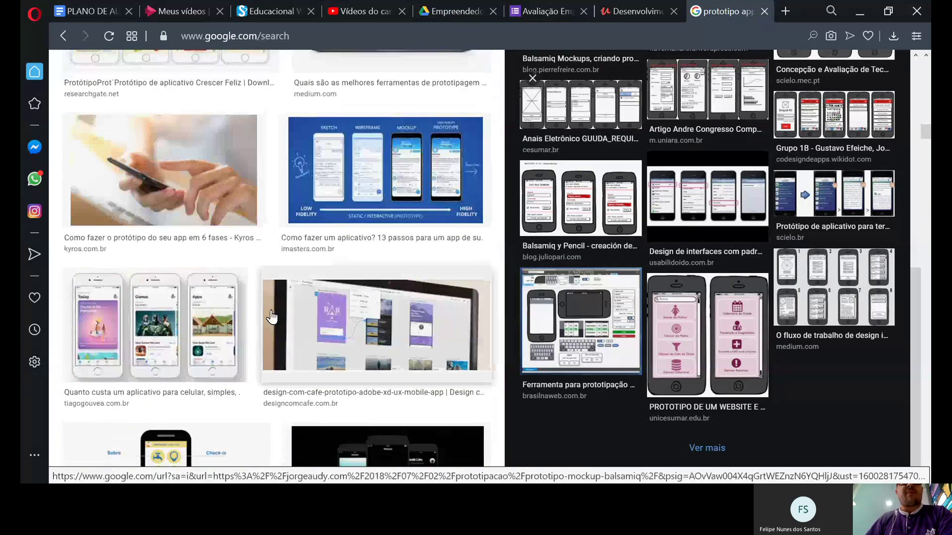
{"action": "left_click", "coordinate": [379, 341]}
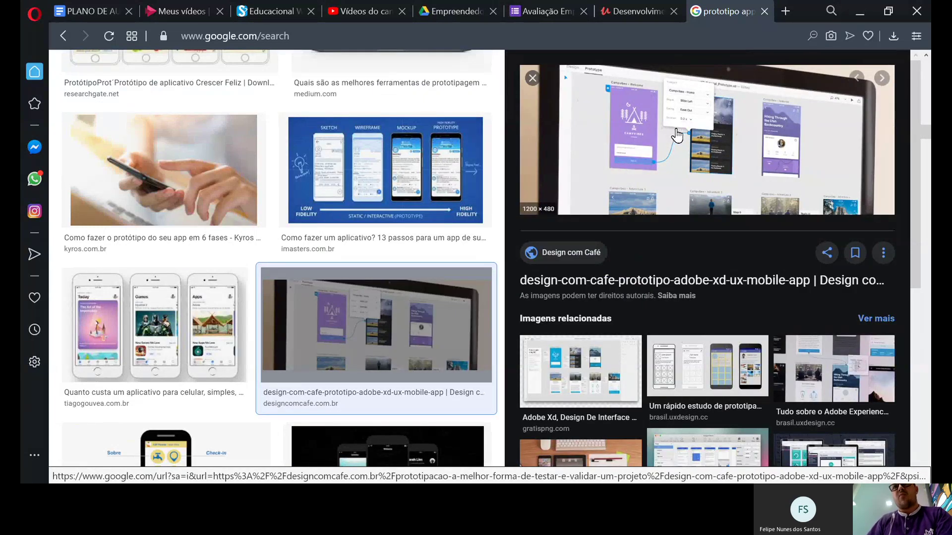
{"action": "scroll", "coordinate": [694, 223], "scroll_direction": "down", "scroll_amount": 5}
{"action": "scroll", "coordinate": [699, 248], "scroll_direction": "down", "scroll_amount": 2}
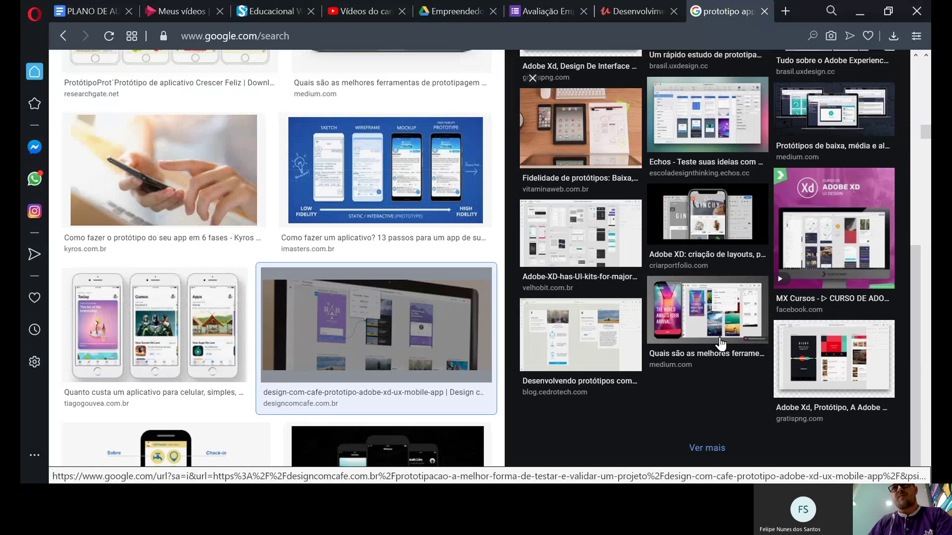
Show all images related to the Design com Café prototype and preview the Frikipandi Adobe XD image
{"action": "left_click", "coordinate": [714, 453]}
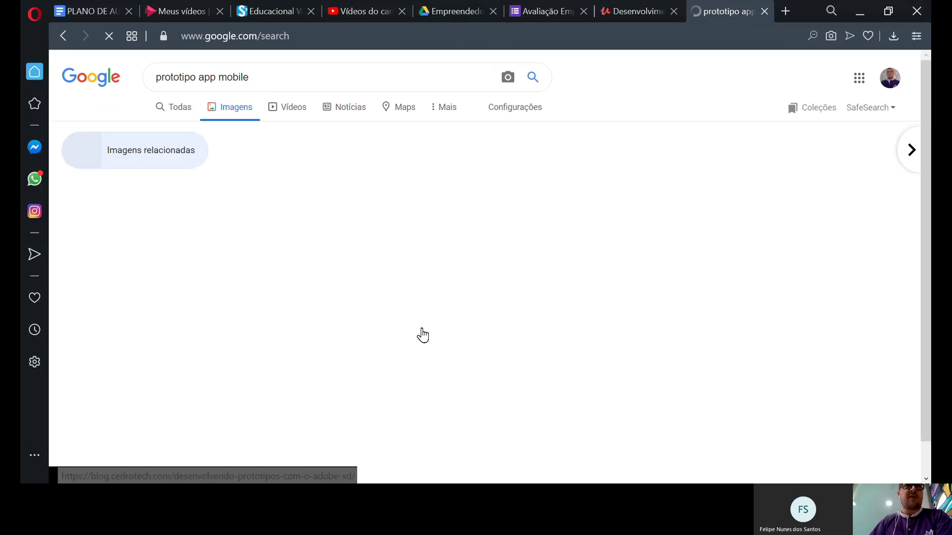
{"action": "scroll", "coordinate": [347, 297], "scroll_direction": "down", "scroll_amount": 12}
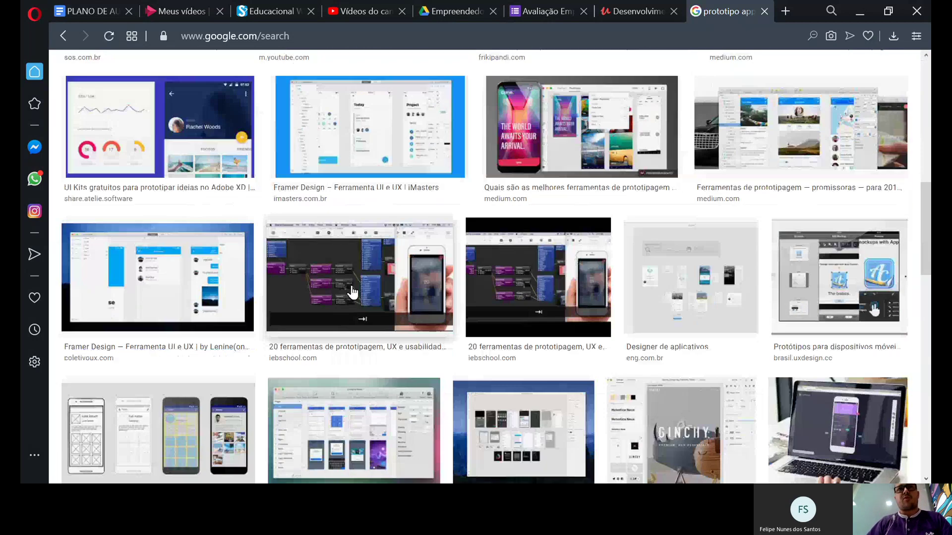
{"action": "scroll", "coordinate": [353, 293], "scroll_direction": "up", "scroll_amount": 4}
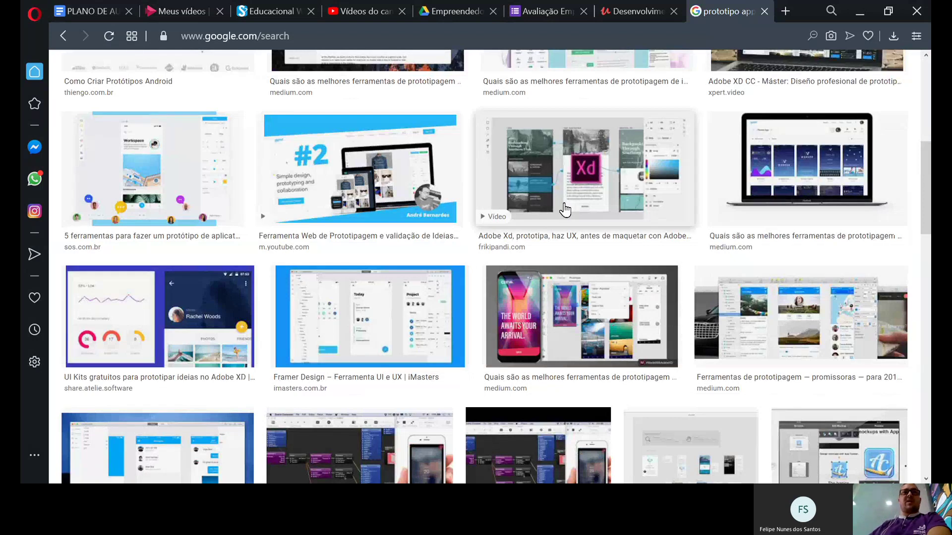
{"action": "left_click", "coordinate": [581, 191]}
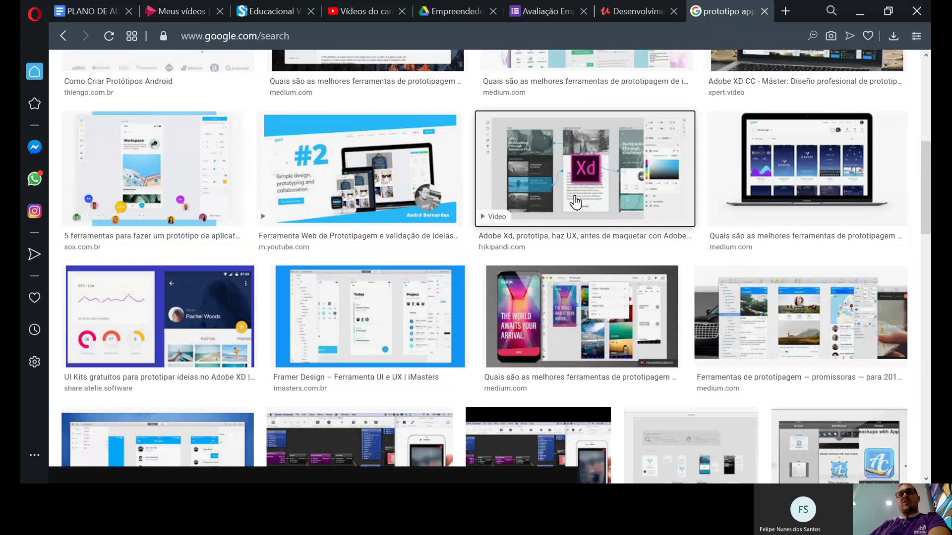
{"action": "scroll", "coordinate": [520, 333], "scroll_direction": "down", "scroll_amount": 1}
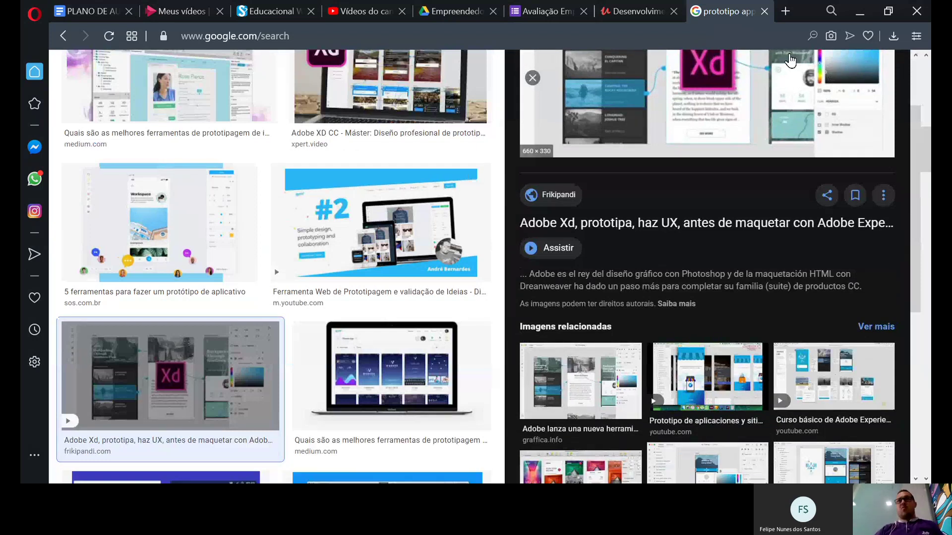
{"action": "key", "text": "ctrl+t"}
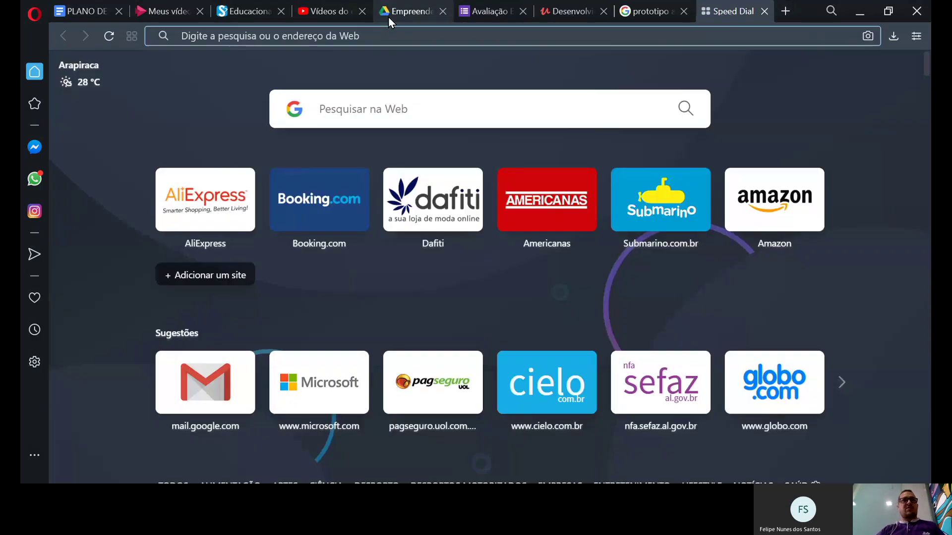
{"action": "left_click", "coordinate": [365, 110]}
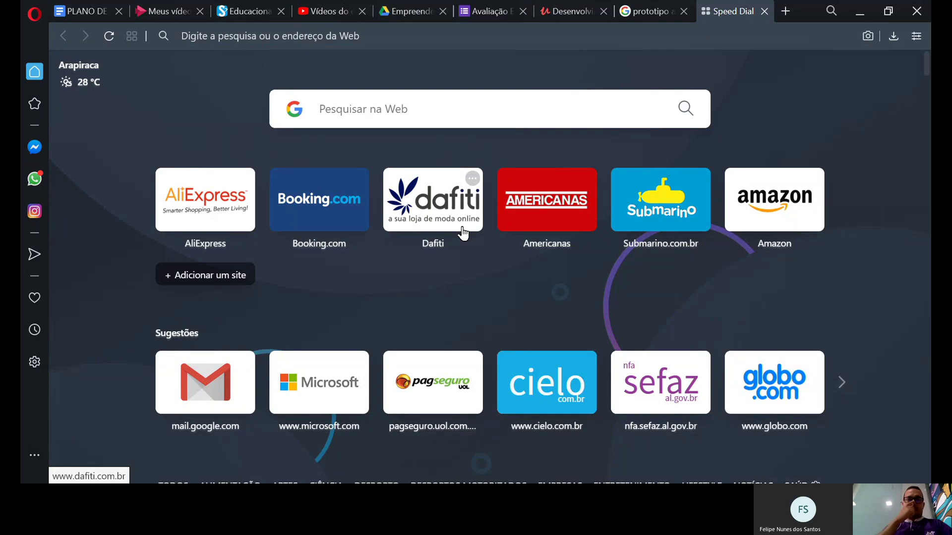
{"action": "type", "text": "sc"}
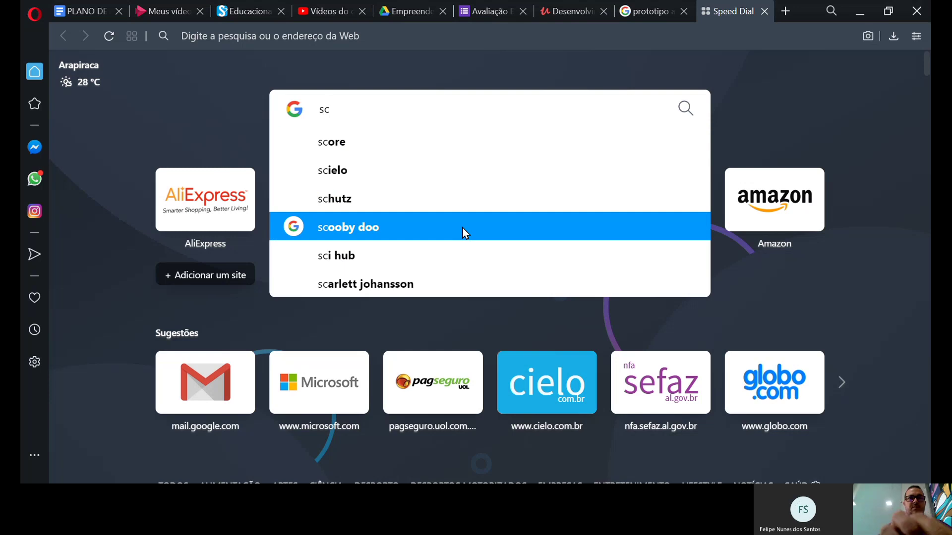
{"action": "type", "text": "re"}
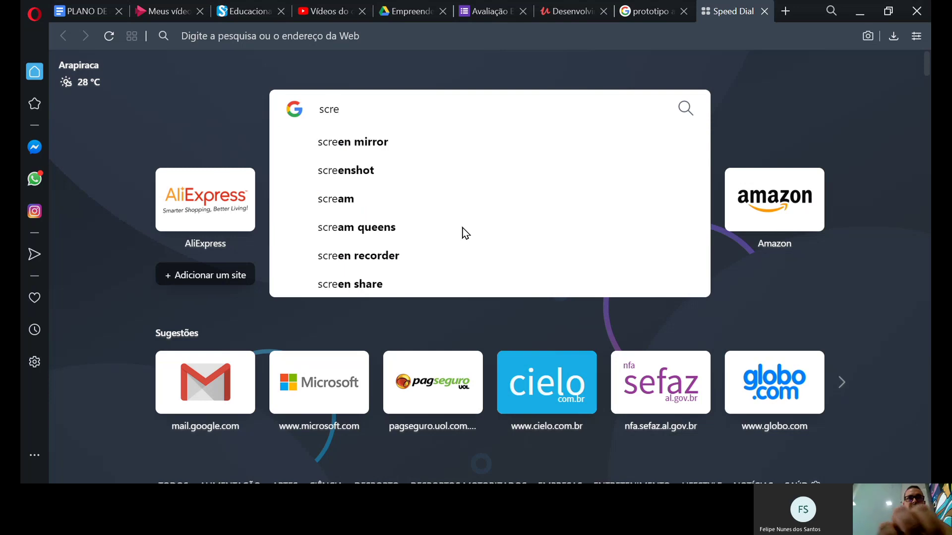
{"action": "left_click", "coordinate": [411, 148]}
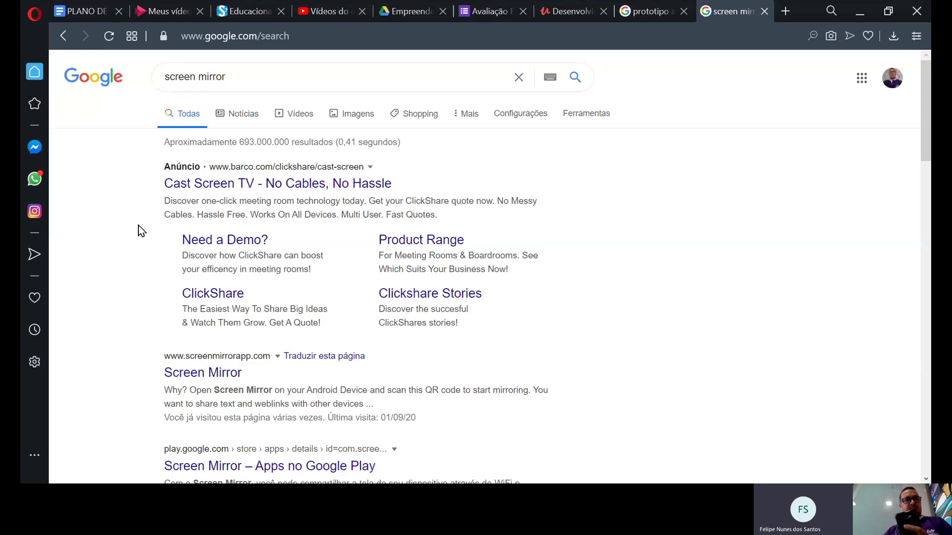
{"action": "left_click", "coordinate": [209, 375]}
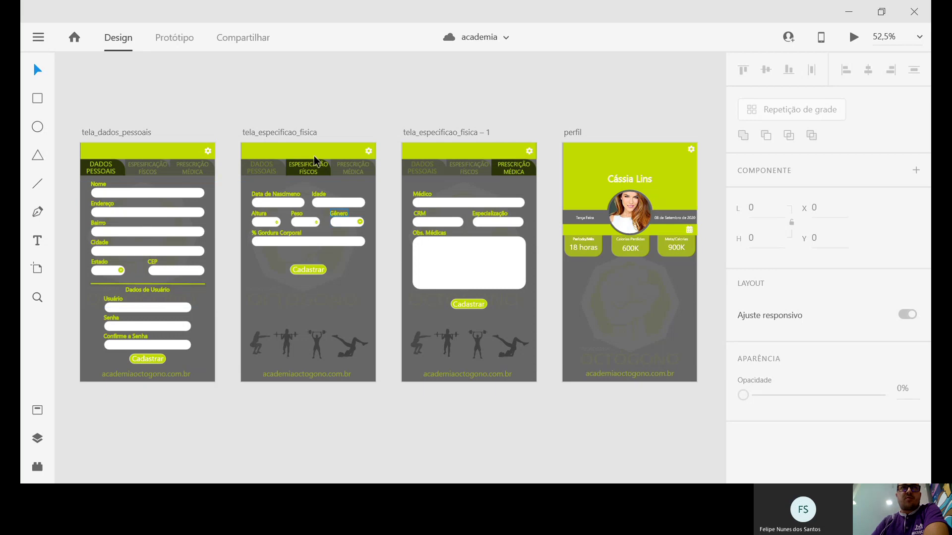
In Adobe XD, show the academia file's prototype settings, its share link settings and its version history, and close the history
{"action": "left_click", "coordinate": [171, 39]}
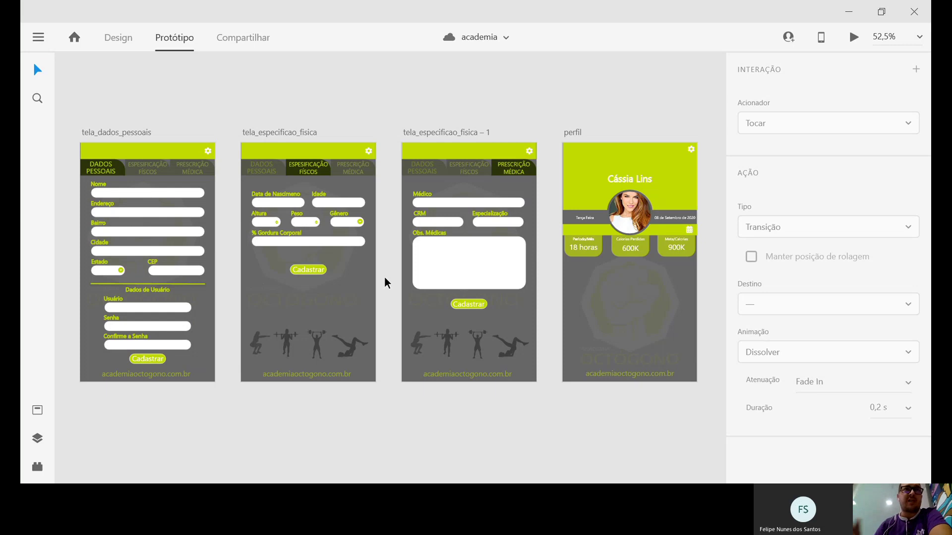
{"action": "scroll", "coordinate": [385, 278], "scroll_direction": "up", "scroll_amount": 1}
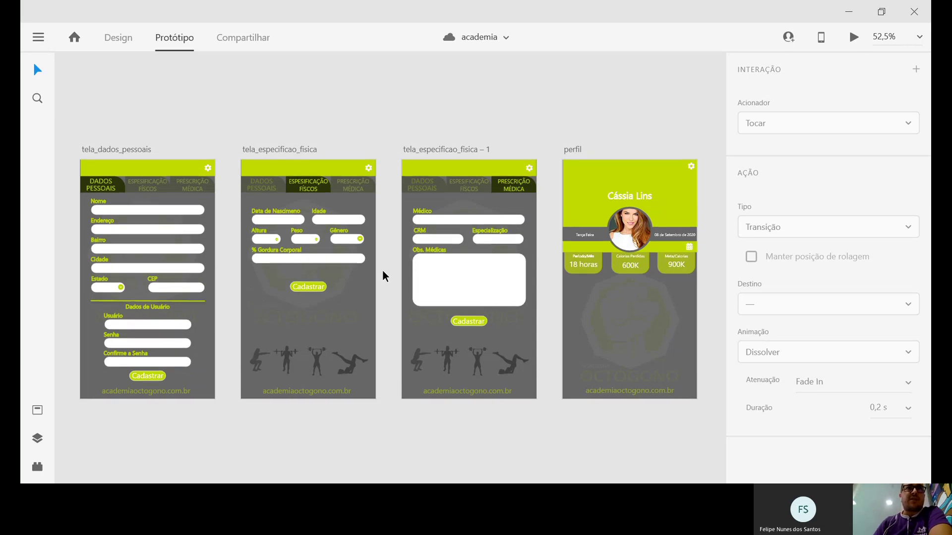
{"action": "left_click", "coordinate": [244, 39]}
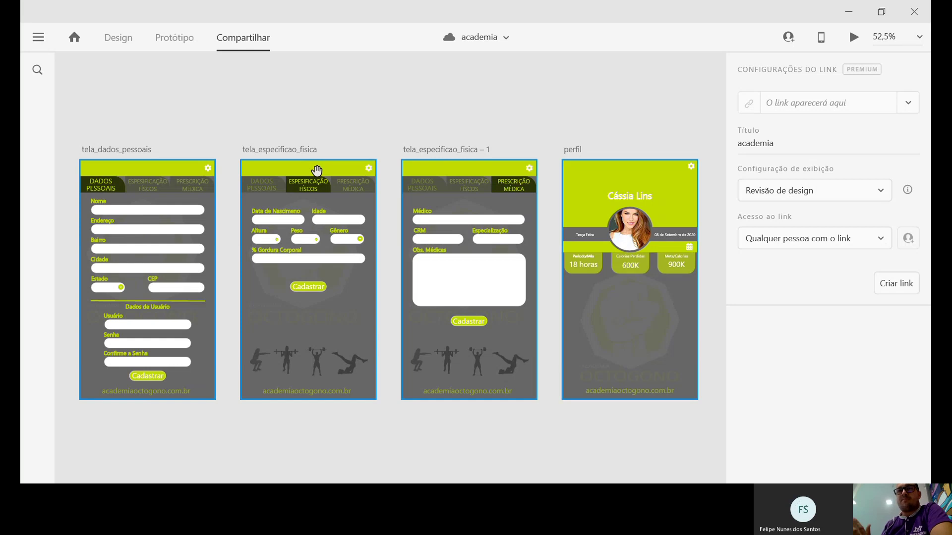
{"action": "left_click", "coordinate": [505, 40]}
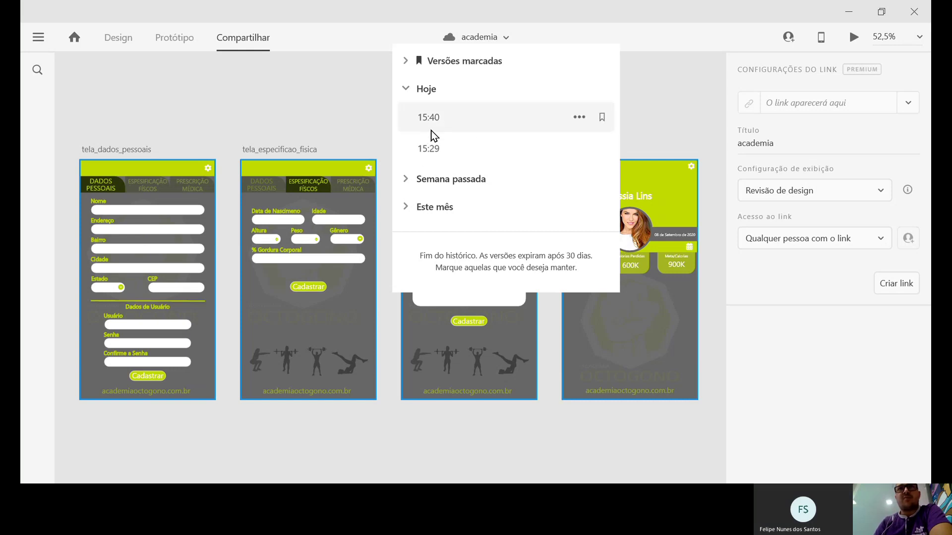
{"action": "left_click", "coordinate": [584, 36]}
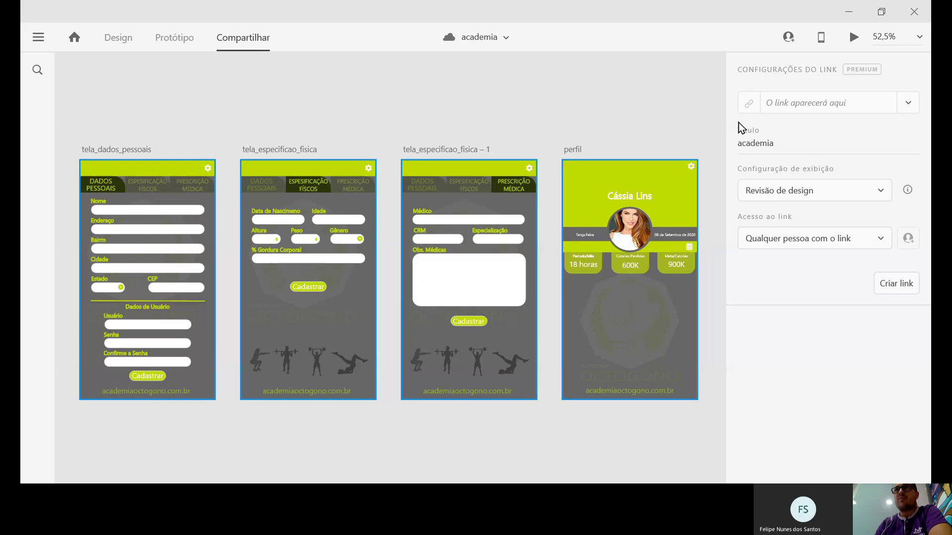
Show the device preview instructions and the available zoom levels, closing each without changing anything
{"action": "left_click", "coordinate": [821, 39]}
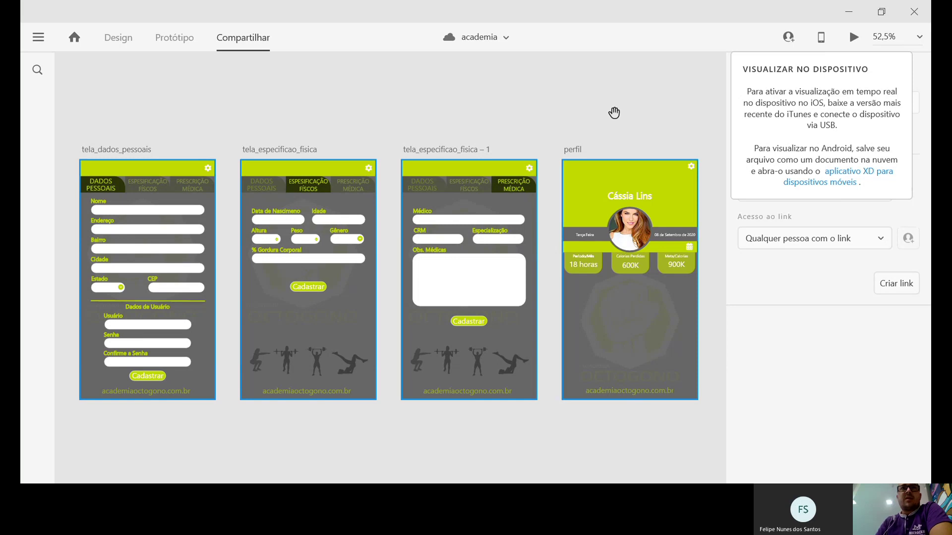
{"action": "left_click", "coordinate": [615, 112]}
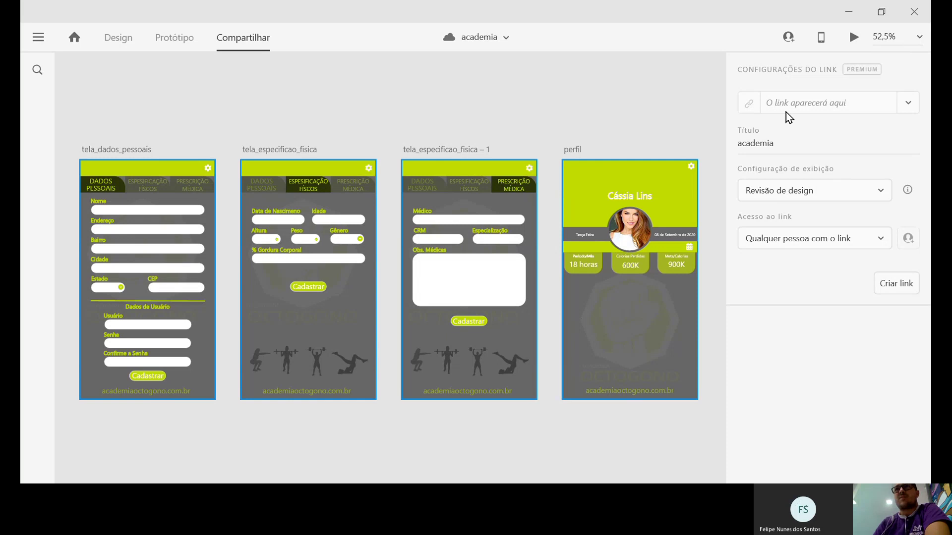
{"action": "left_click", "coordinate": [920, 38]}
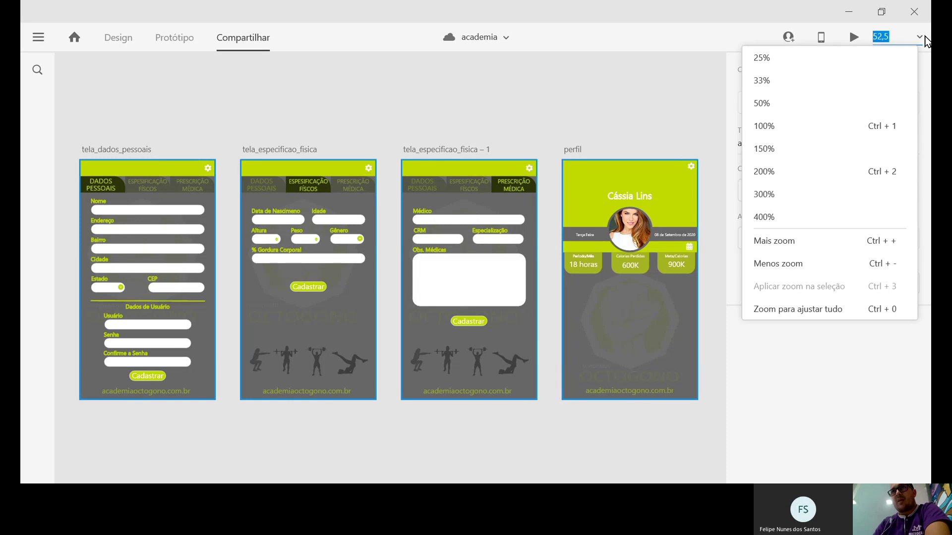
{"action": "left_click", "coordinate": [925, 41]}
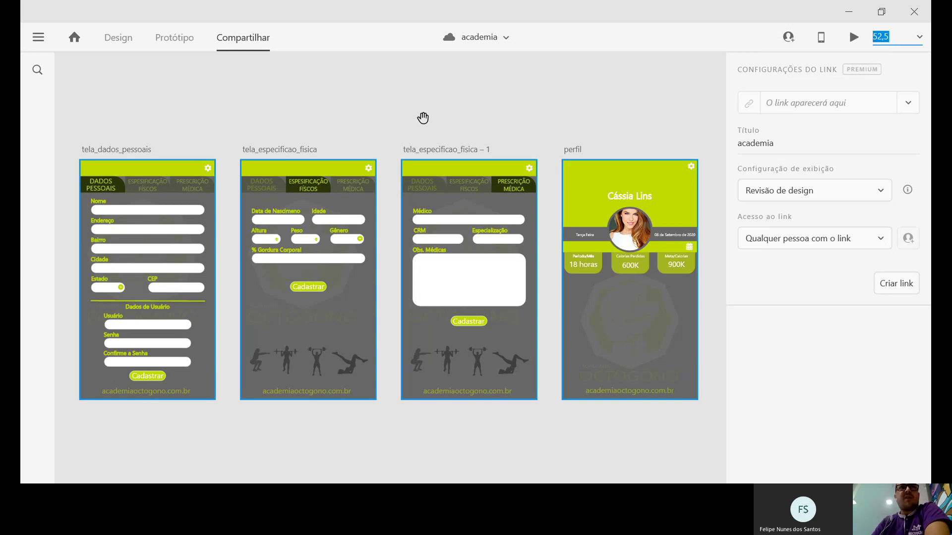
{"action": "left_click", "coordinate": [410, 96]}
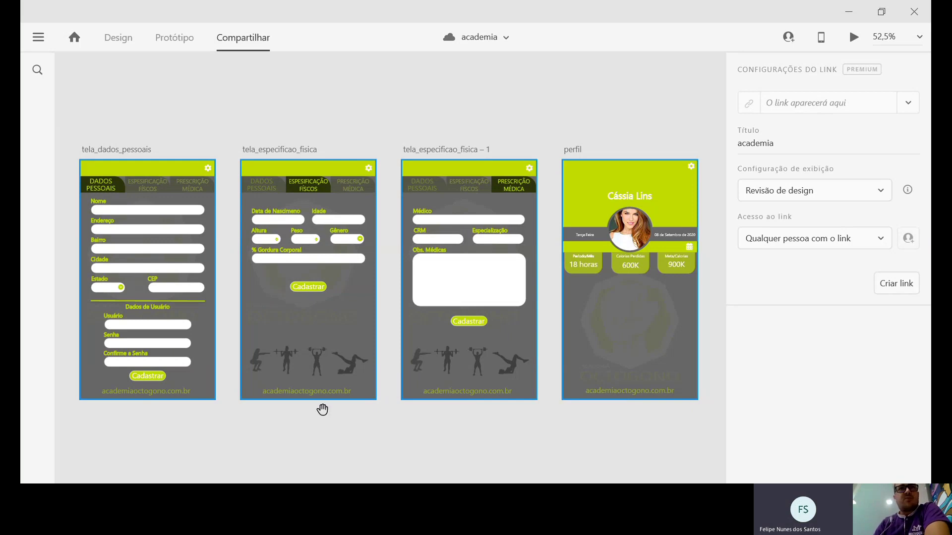
Show the tela_abertura and login artboards at the start of the academia project and return to Design mode
{"action": "scroll", "coordinate": [365, 352], "scroll_direction": "left", "scroll_amount": 3}
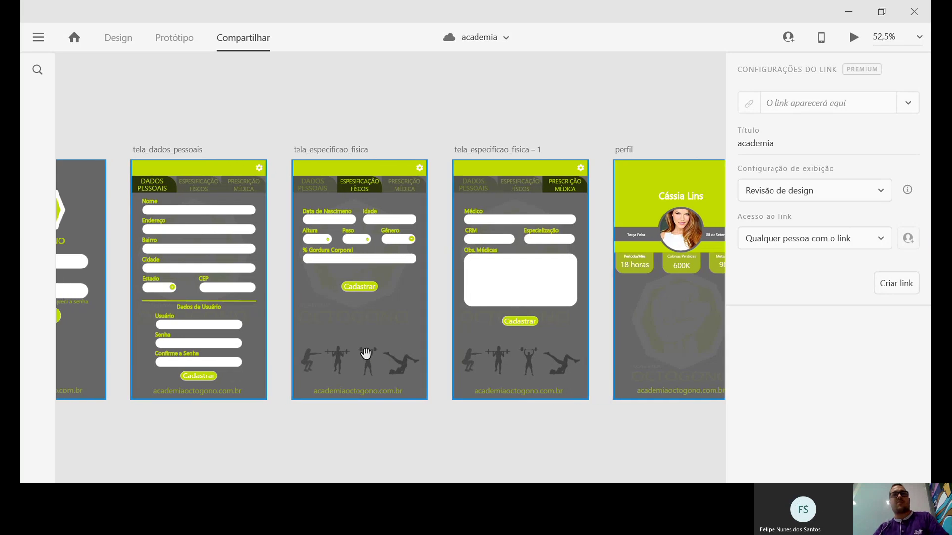
{"action": "scroll", "coordinate": [365, 351], "scroll_direction": "left", "scroll_amount": 6}
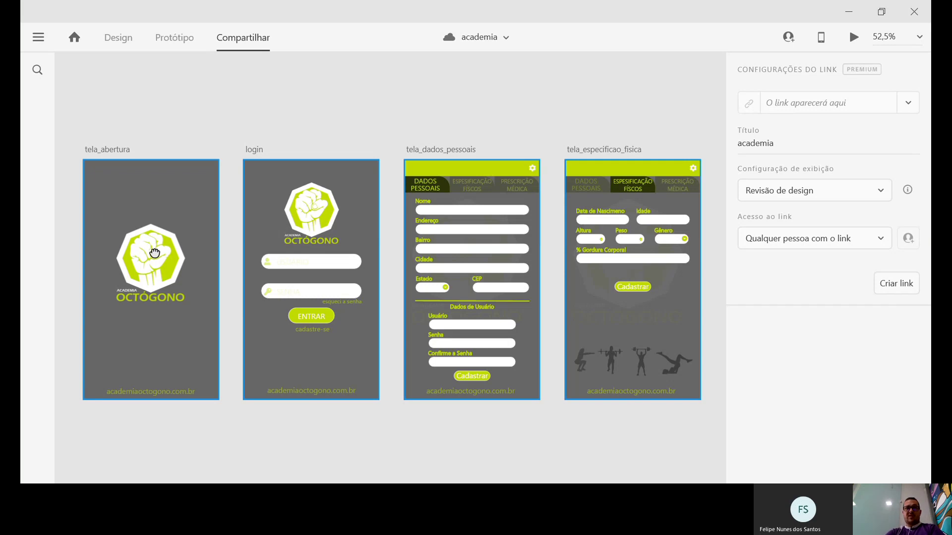
{"action": "left_click", "coordinate": [128, 45]}
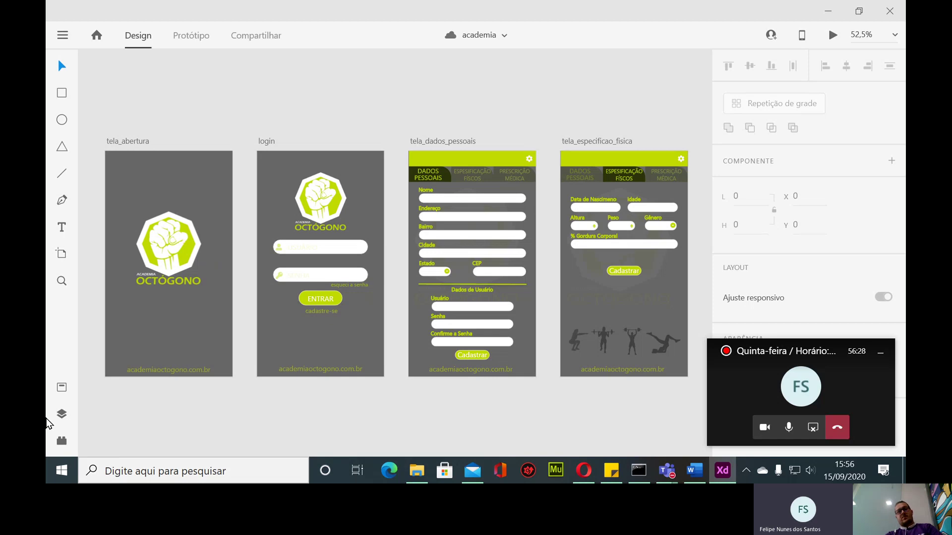
Open Adobe Creative Cloud and review the installed apps among all desktop apps
{"action": "left_click", "coordinate": [58, 474]}
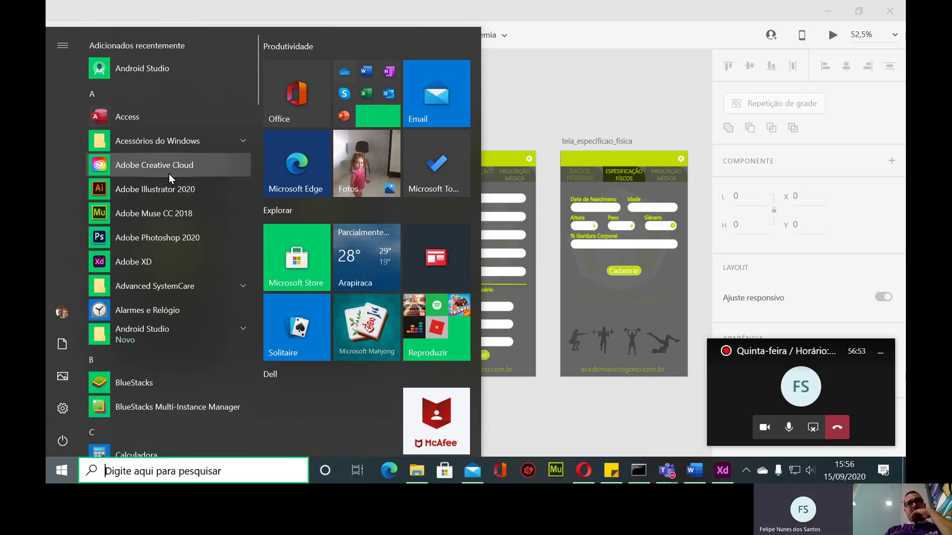
{"action": "key", "text": "Escape"}
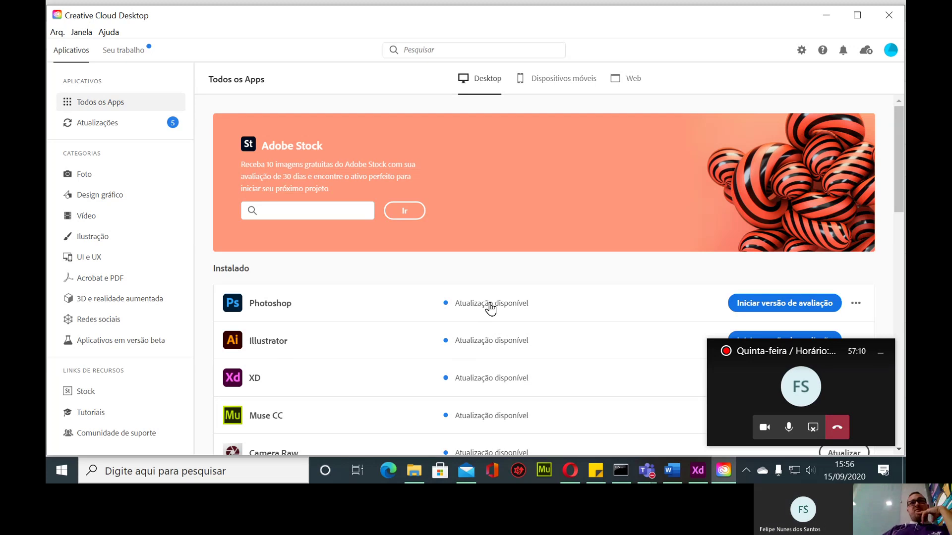
{"action": "scroll", "coordinate": [898, 377], "scroll_direction": "down", "scroll_amount": 6}
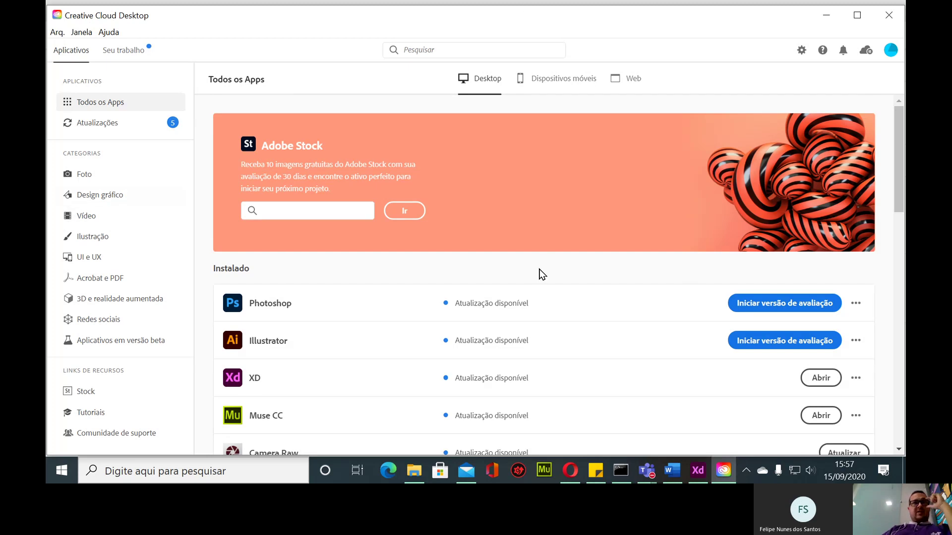
{"action": "scroll", "coordinate": [216, 250], "scroll_direction": "down", "scroll_amount": 2}
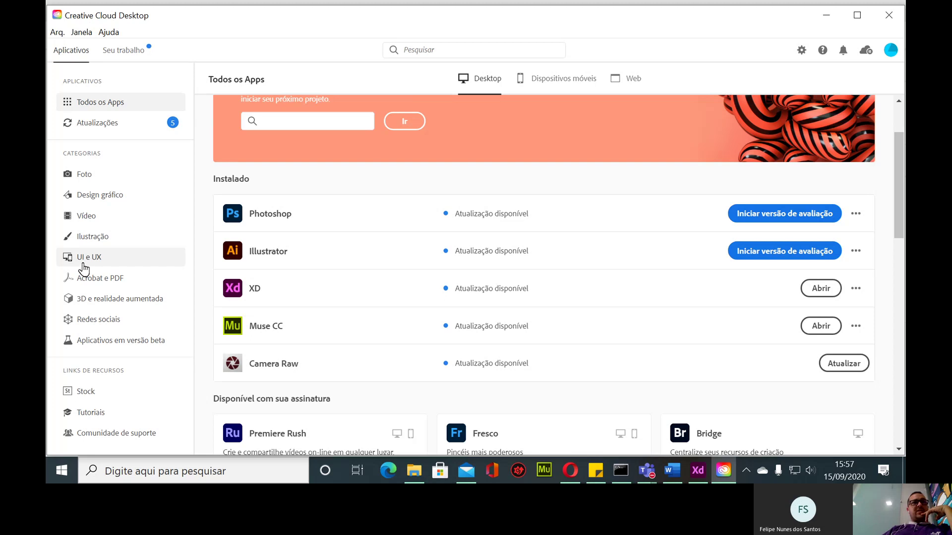
Show the UI e UX category and review its desktop apps and web services
{"action": "left_click", "coordinate": [106, 268]}
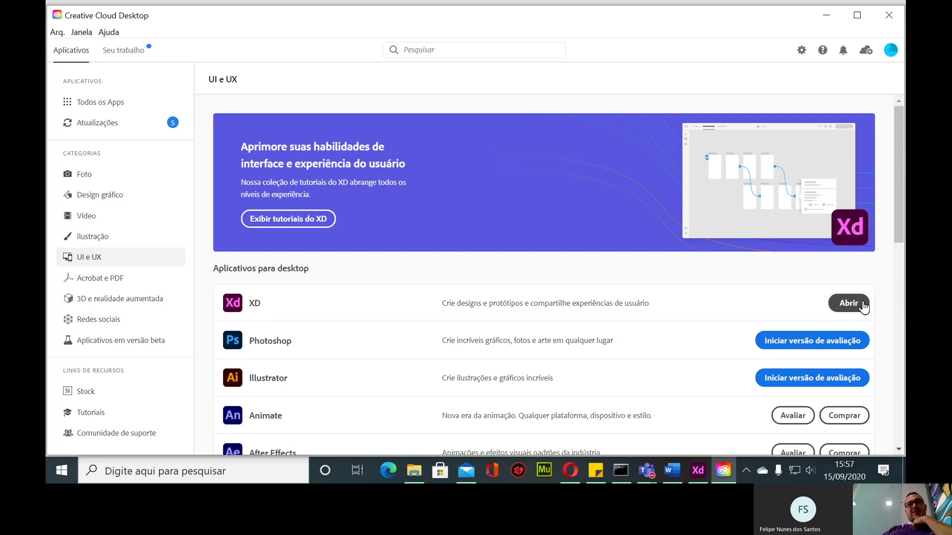
{"action": "scroll", "coordinate": [451, 317], "scroll_direction": "down", "scroll_amount": 2}
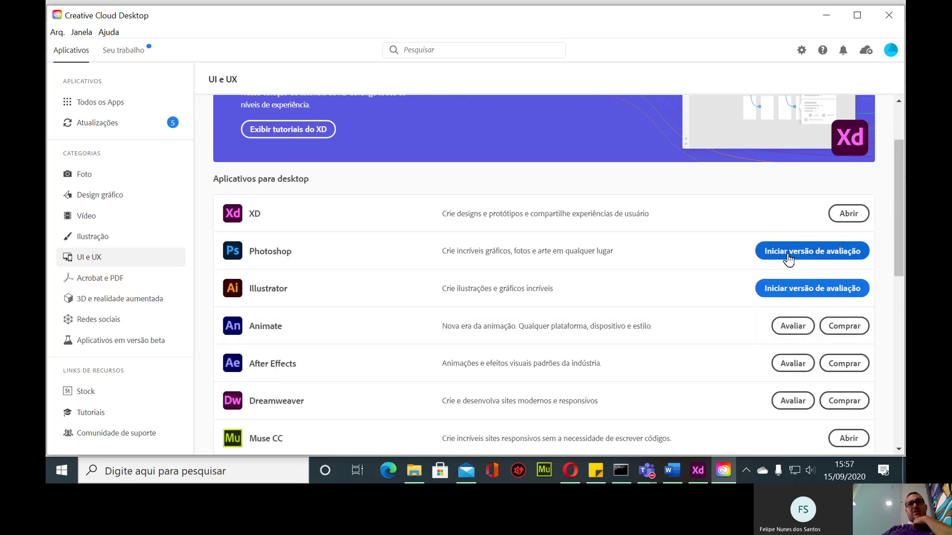
{"action": "scroll", "coordinate": [396, 316], "scroll_direction": "down", "scroll_amount": 2}
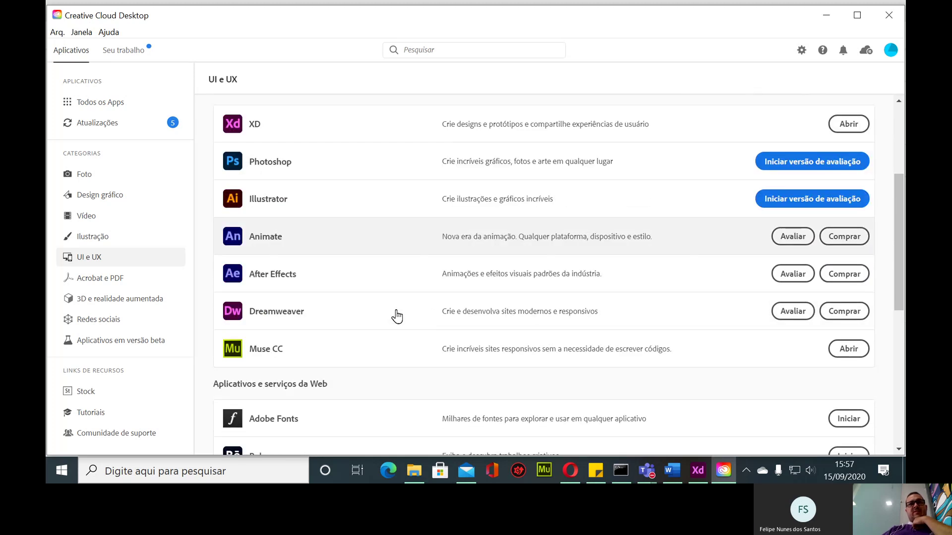
{"action": "scroll", "coordinate": [295, 332], "scroll_direction": "down", "scroll_amount": 4}
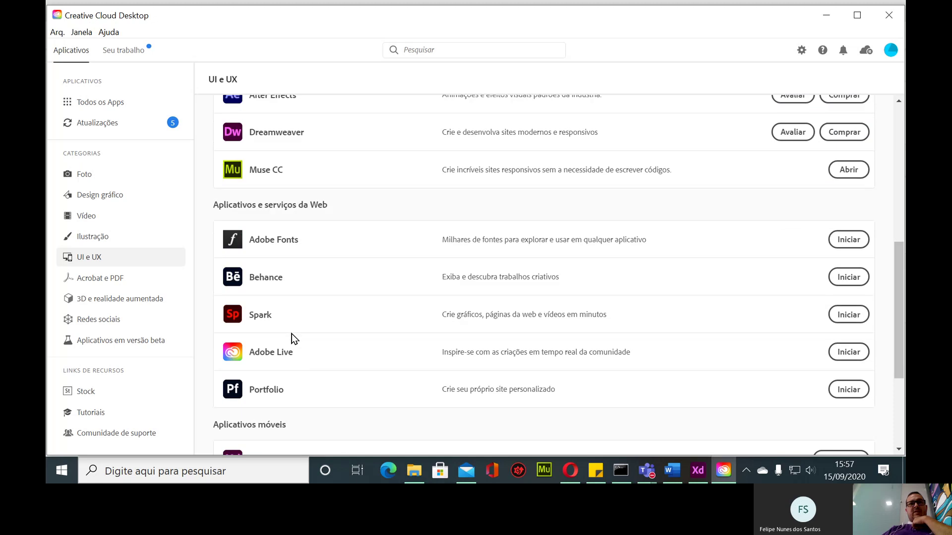
Review the apps offered in the Foto and Design gráfico categories
{"action": "left_click", "coordinate": [94, 181]}
{"action": "scroll", "coordinate": [531, 251], "scroll_direction": "down", "scroll_amount": 6}
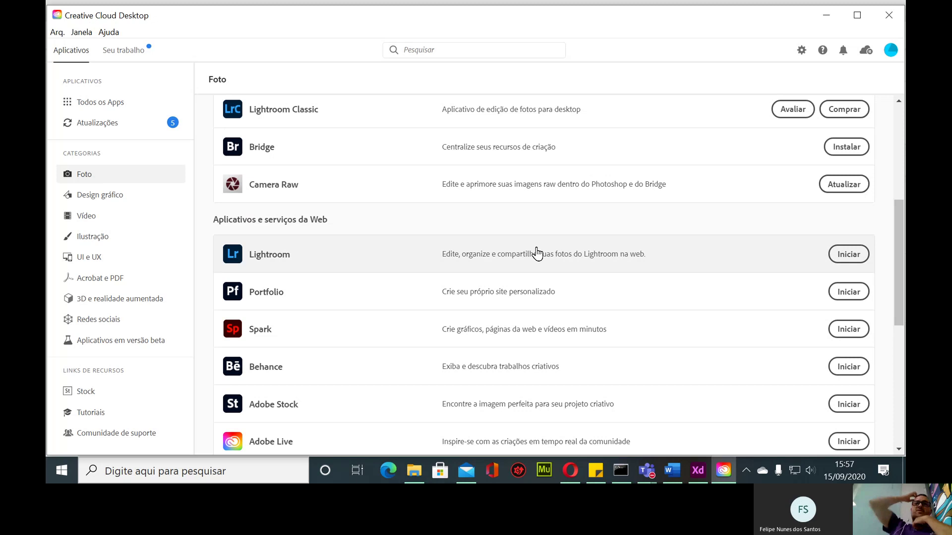
{"action": "left_click", "coordinate": [128, 200]}
{"action": "scroll", "coordinate": [480, 289], "scroll_direction": "down", "scroll_amount": 5}
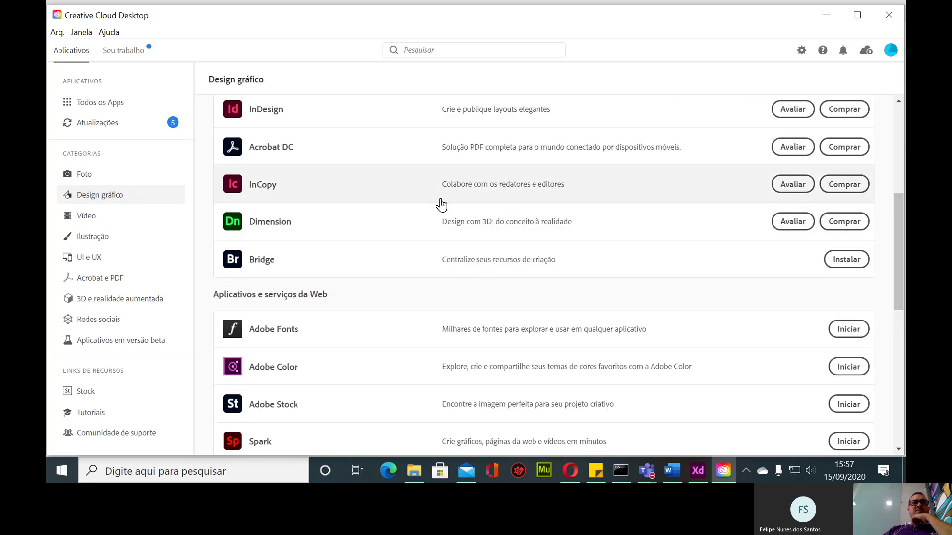
{"action": "scroll", "coordinate": [327, 196], "scroll_direction": "down", "scroll_amount": 2}
Review the apps offered in the Vídeo and Ilustração categories
{"action": "left_click", "coordinate": [92, 217]}
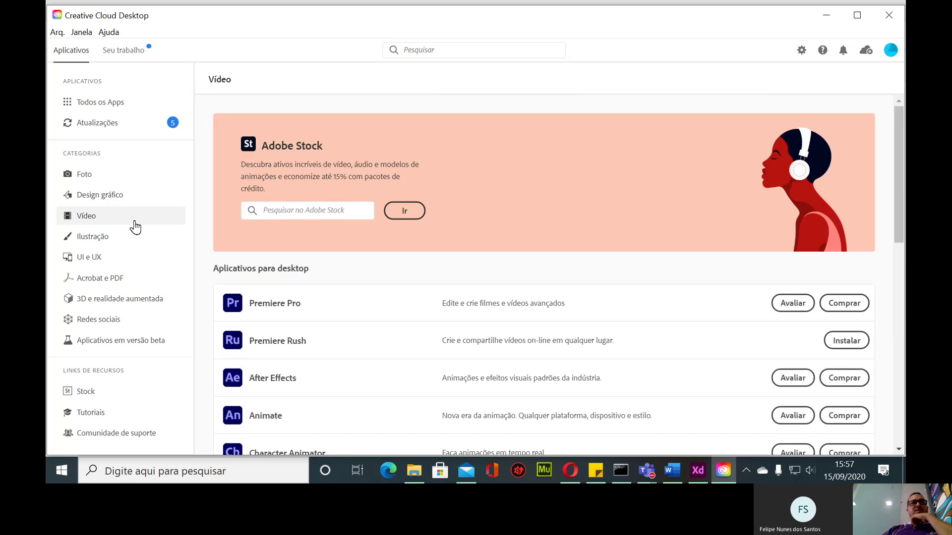
{"action": "scroll", "coordinate": [510, 282], "scroll_direction": "down", "scroll_amount": 3}
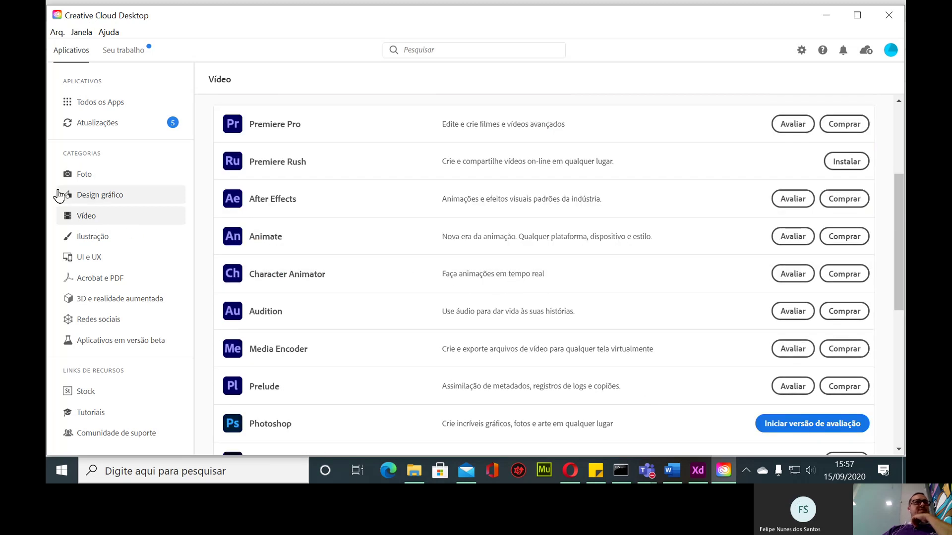
{"action": "left_click", "coordinate": [111, 242]}
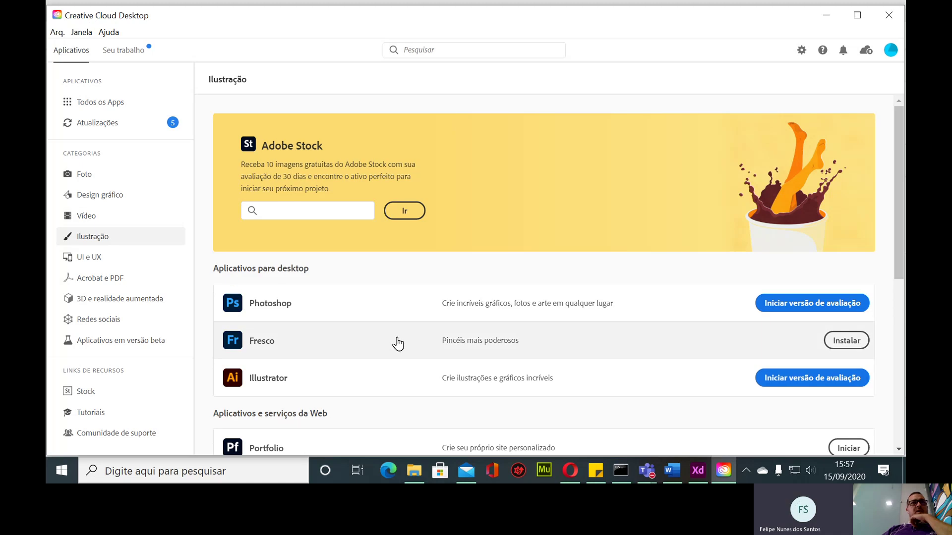
{"action": "scroll", "coordinate": [401, 339], "scroll_direction": "down", "scroll_amount": 3}
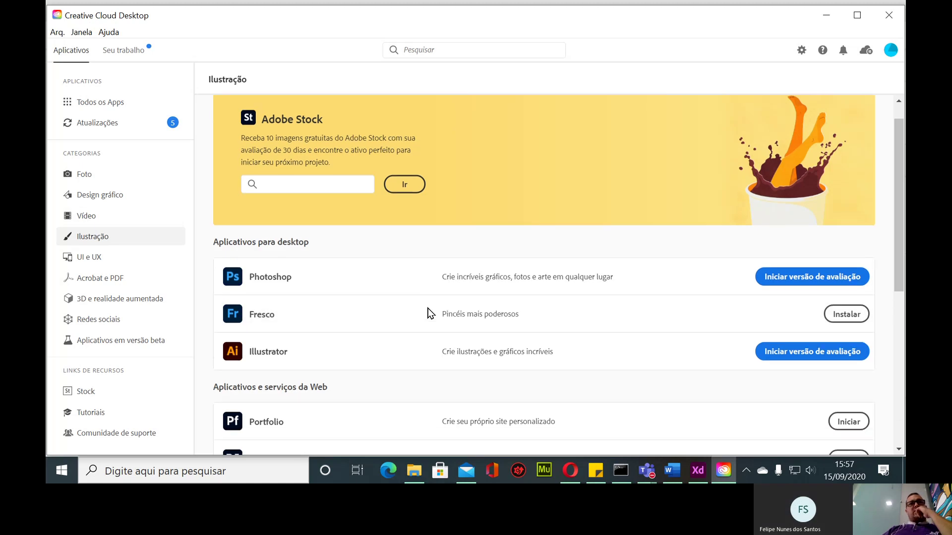
Return to the UI e UX category and look through its desktop apps again
{"action": "left_click", "coordinate": [97, 256]}
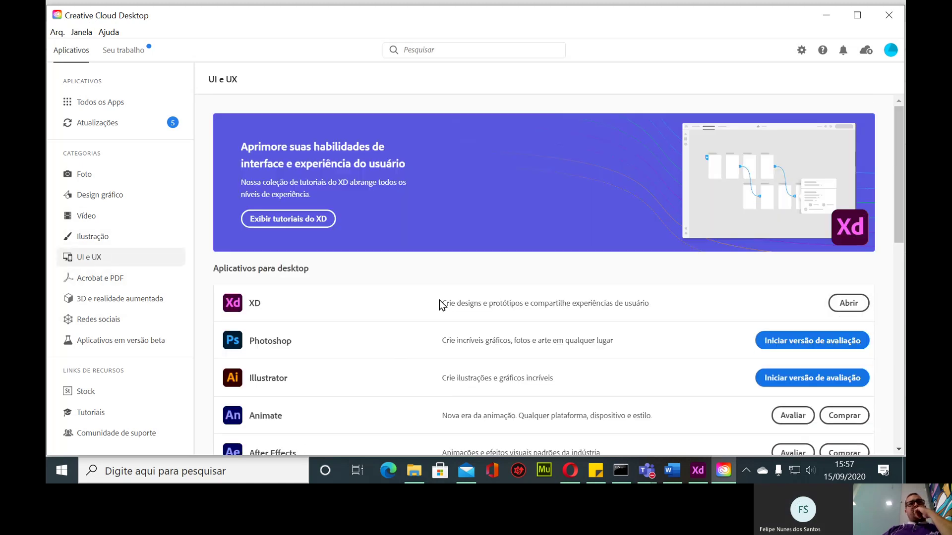
{"action": "scroll", "coordinate": [445, 299], "scroll_direction": "down", "scroll_amount": 2}
{"action": "scroll", "coordinate": [372, 263], "scroll_direction": "down", "scroll_amount": 2}
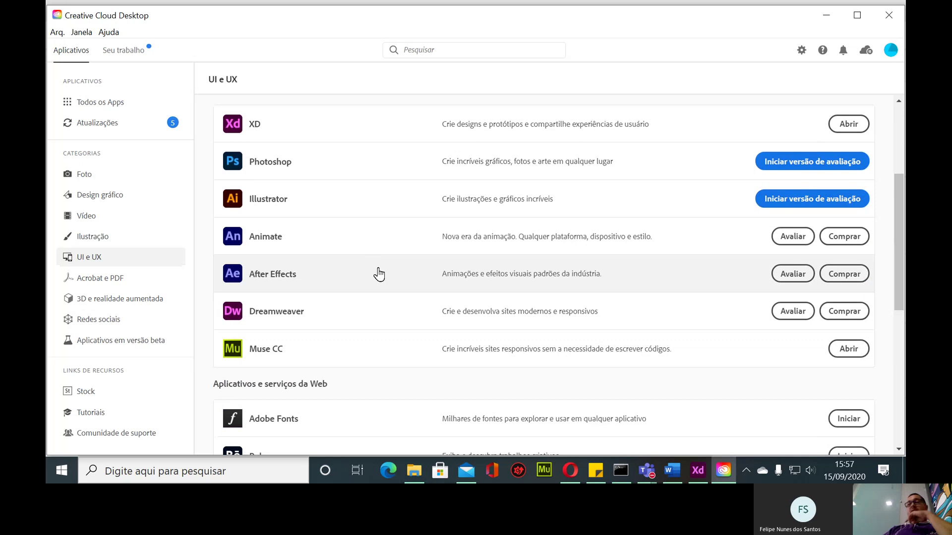
Review the remaining UI e UX services and the apps offered in the 3D e realidade aumentada and Redes sociais categories
{"action": "scroll", "coordinate": [374, 267], "scroll_direction": "down", "scroll_amount": 3}
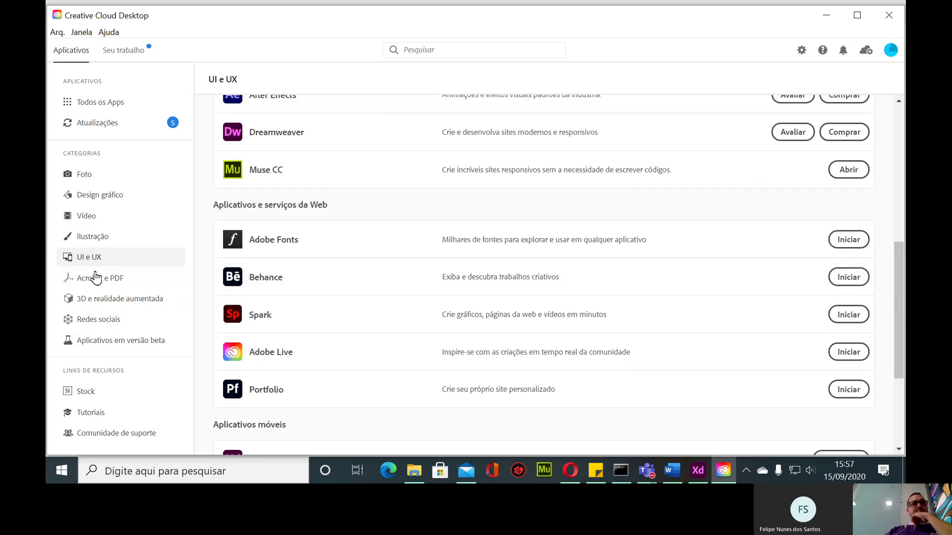
{"action": "left_click", "coordinate": [93, 300]}
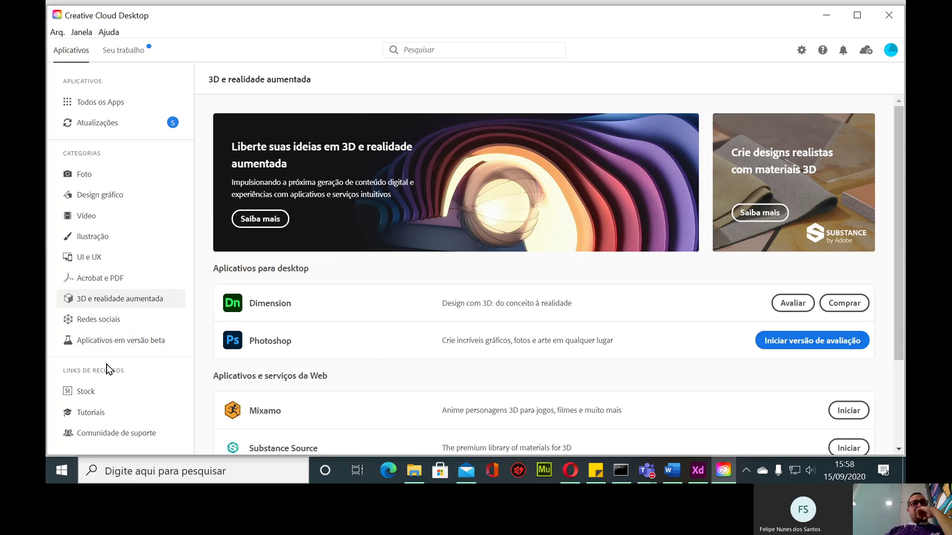
{"action": "left_click", "coordinate": [99, 328]}
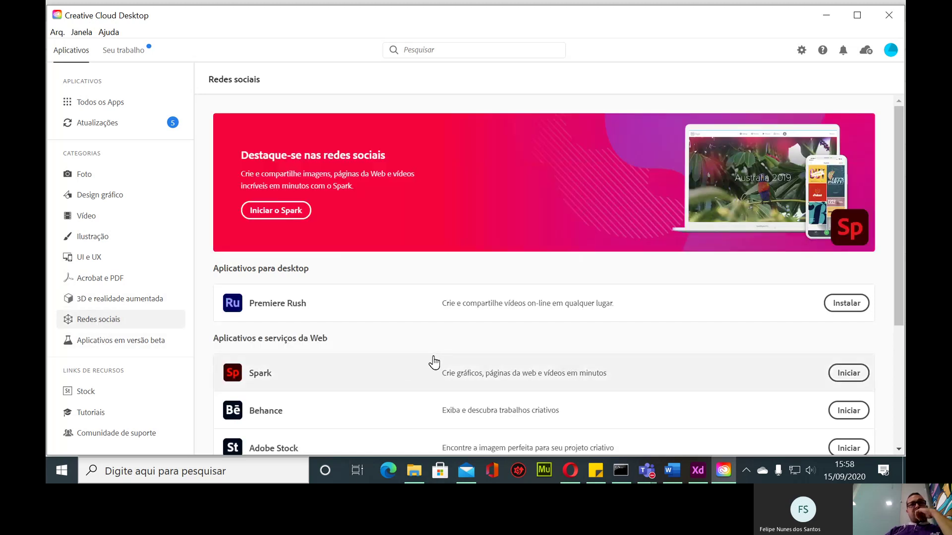
{"action": "scroll", "coordinate": [434, 362], "scroll_direction": "down", "scroll_amount": 2}
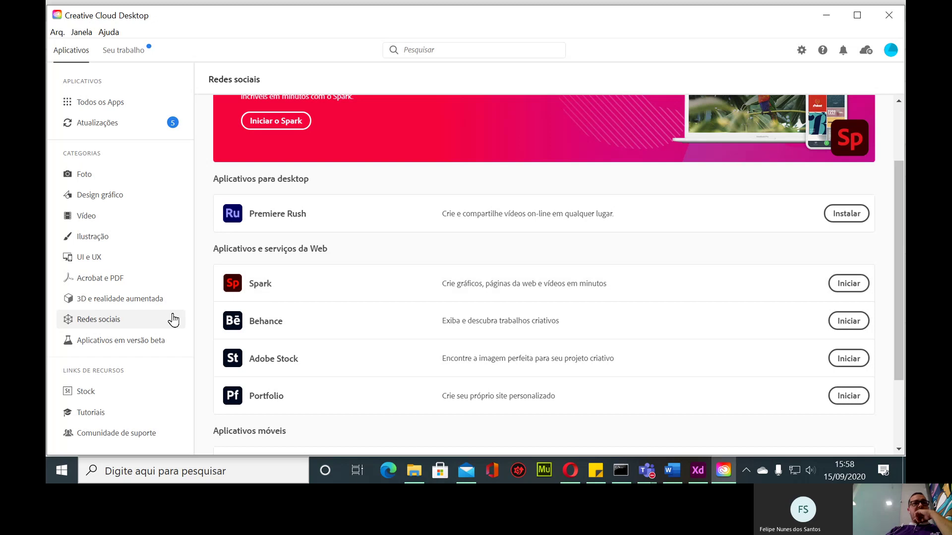
Show the Aplicativos em versão beta category and review its desktop apps
{"action": "left_click", "coordinate": [110, 342]}
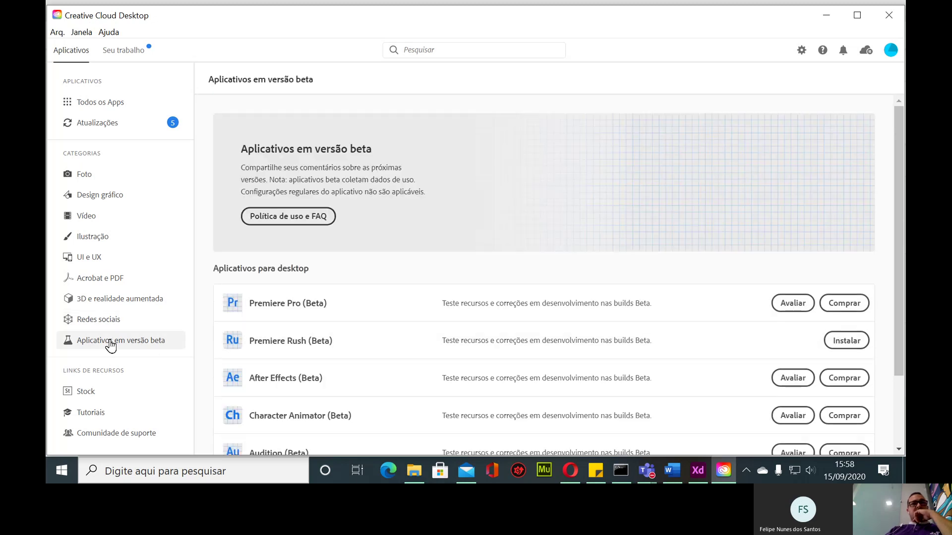
{"action": "scroll", "coordinate": [451, 307], "scroll_direction": "down", "scroll_amount": 2}
{"action": "scroll", "coordinate": [454, 313], "scroll_direction": "up", "scroll_amount": 2}
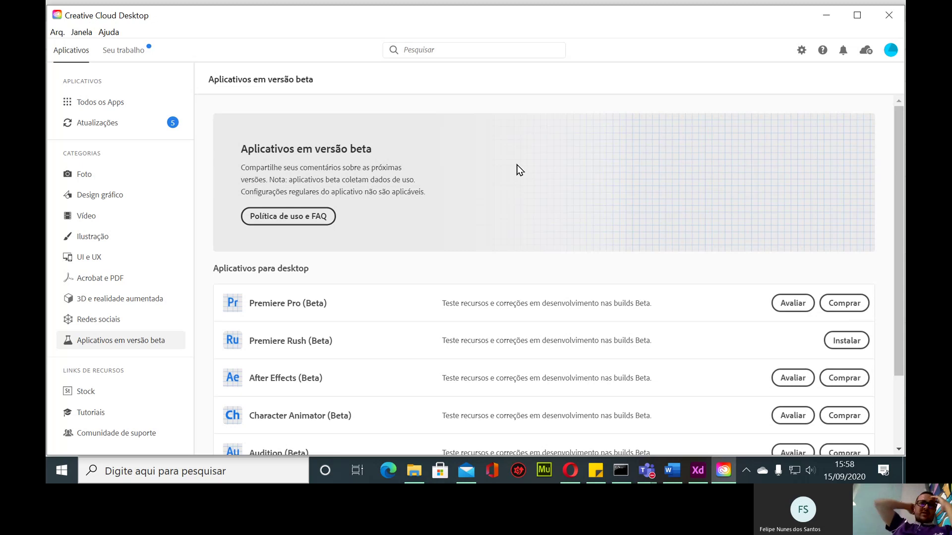
Switch to the Microsoft Teams meeting and stop sharing the screen
{"action": "left_click", "coordinate": [649, 469]}
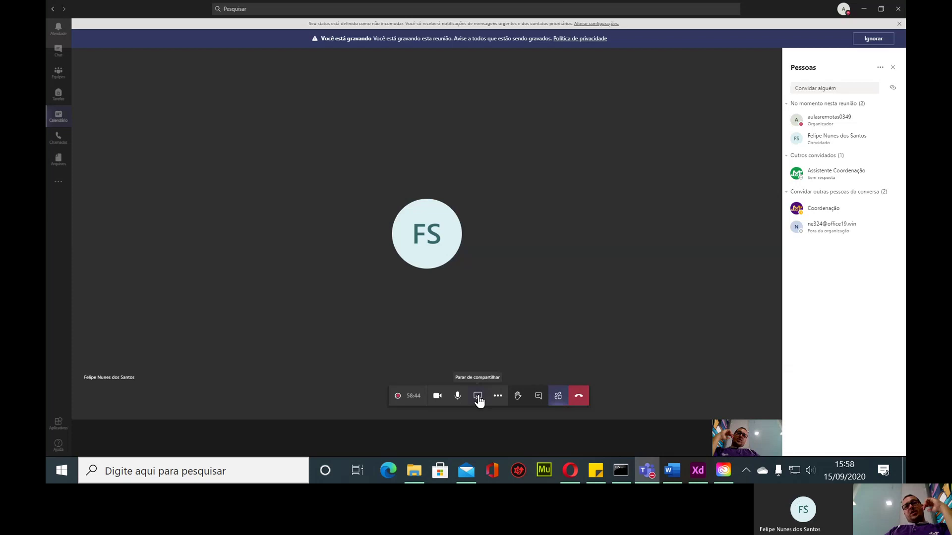
{"action": "left_click", "coordinate": [478, 397]}
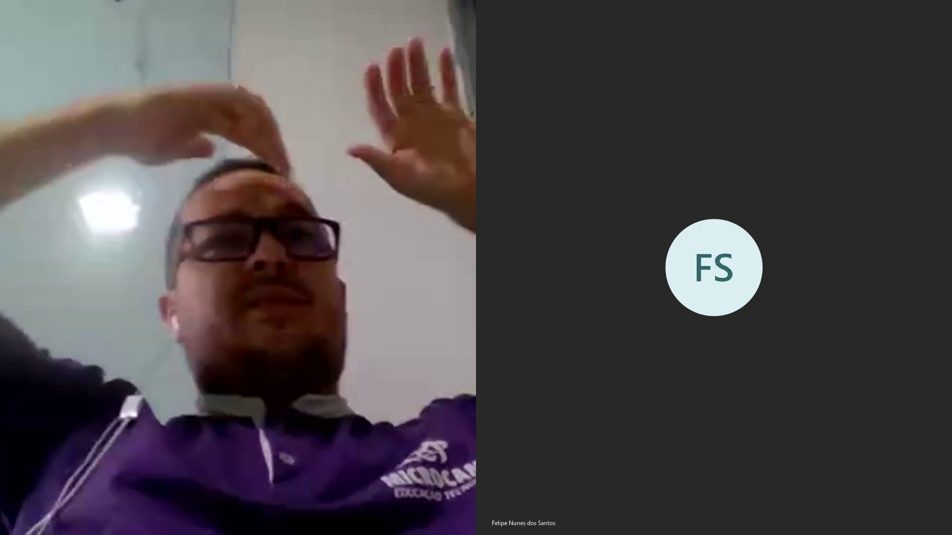